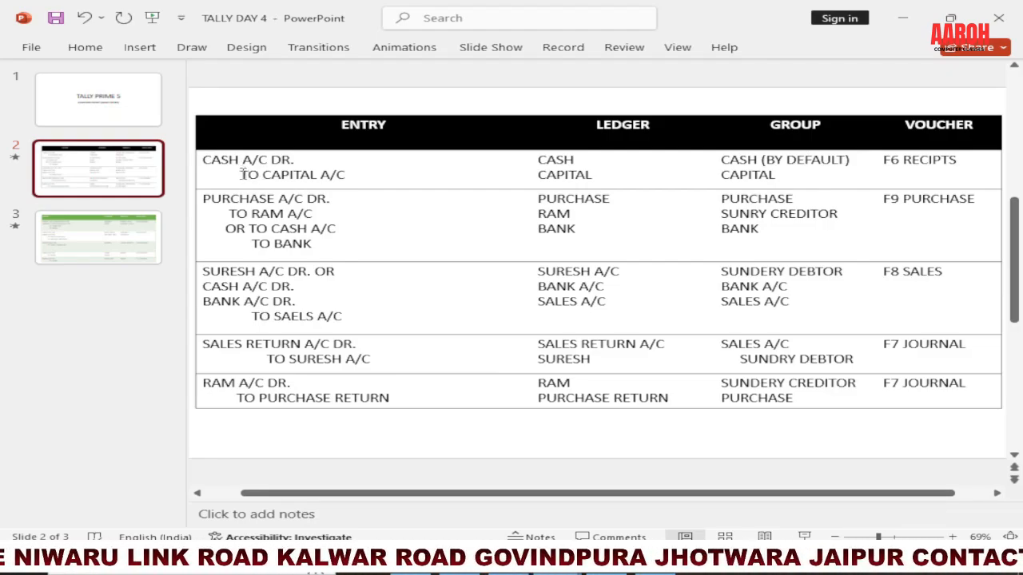
left_click_drag(963, 165, 885, 166)
left_click(941, 182)
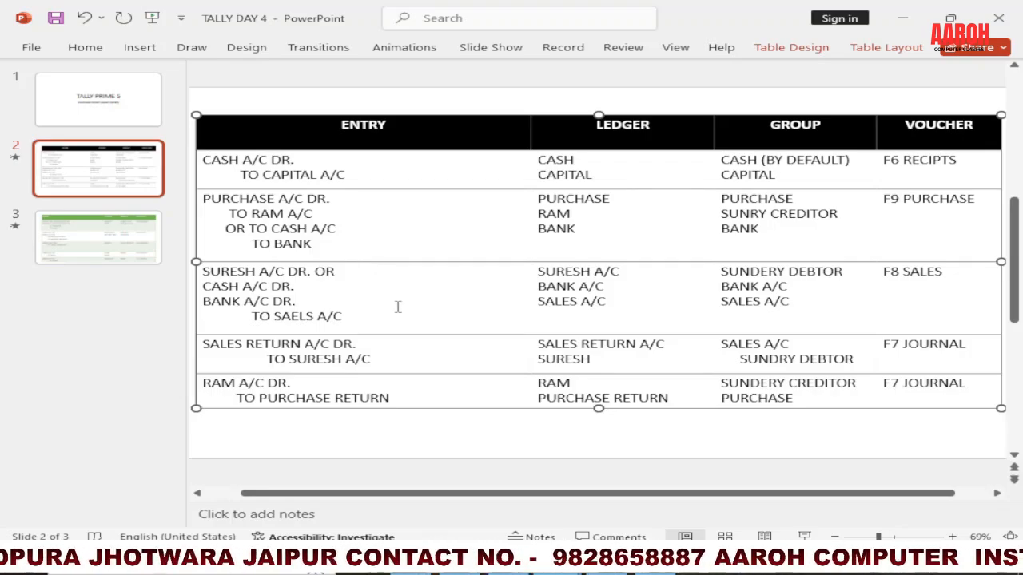
Step: Switch to TallyPrime, start a Receipt voucher for TEST FIRM and set its voucher mode to Double Entry
left_click(551, 476)
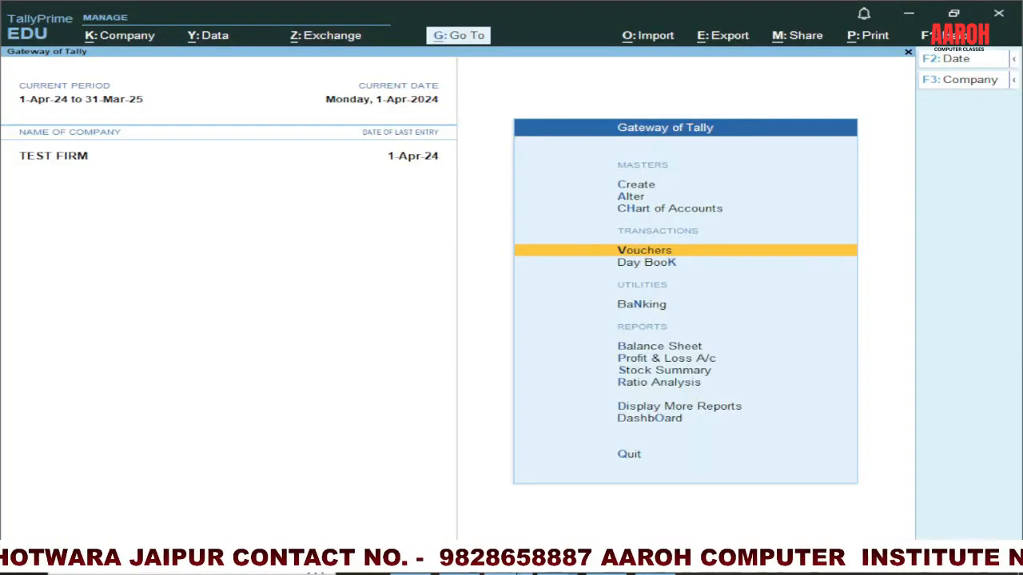
left_click(640, 254)
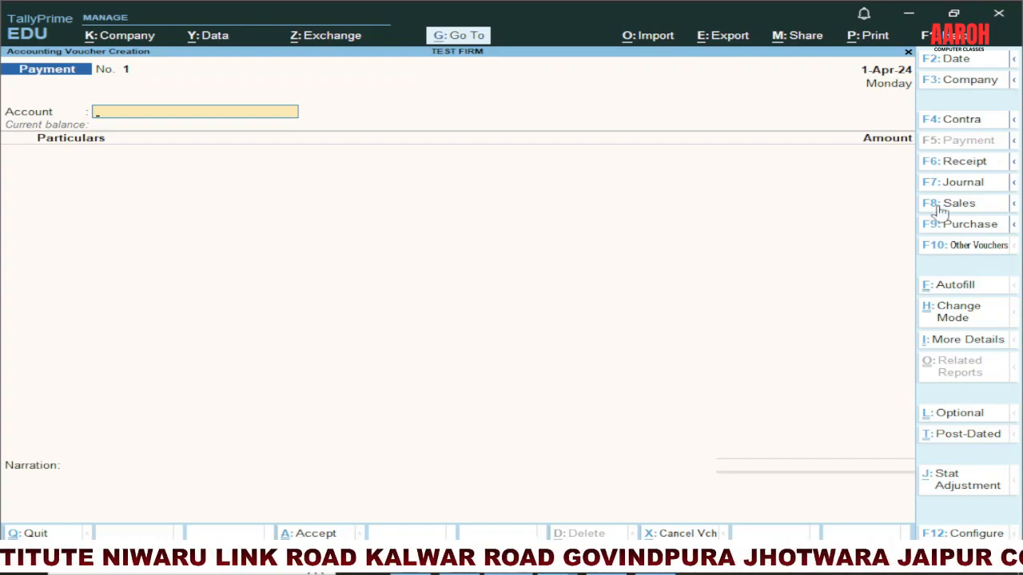
left_click(950, 164)
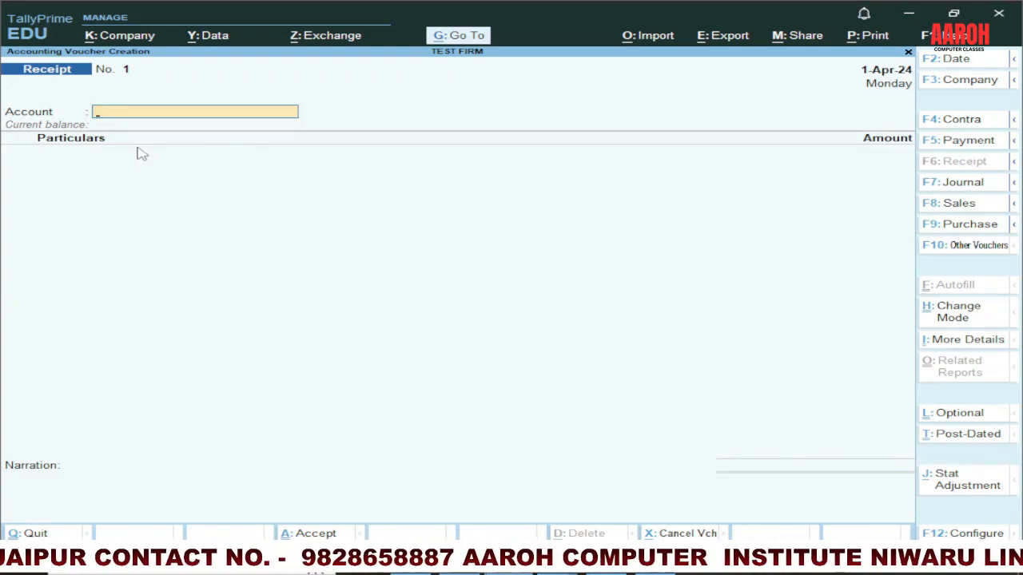
left_click(953, 320)
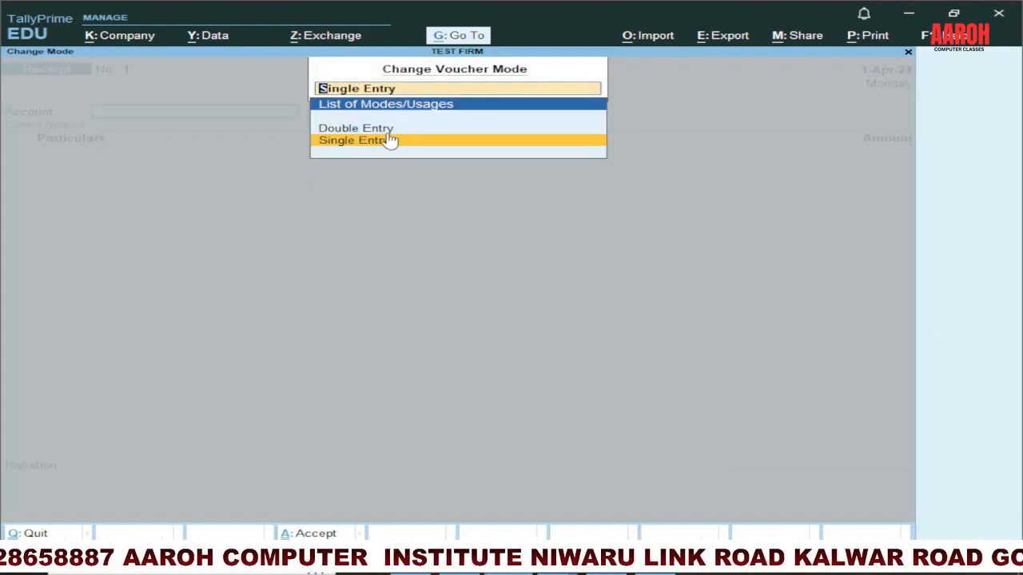
key("Up")
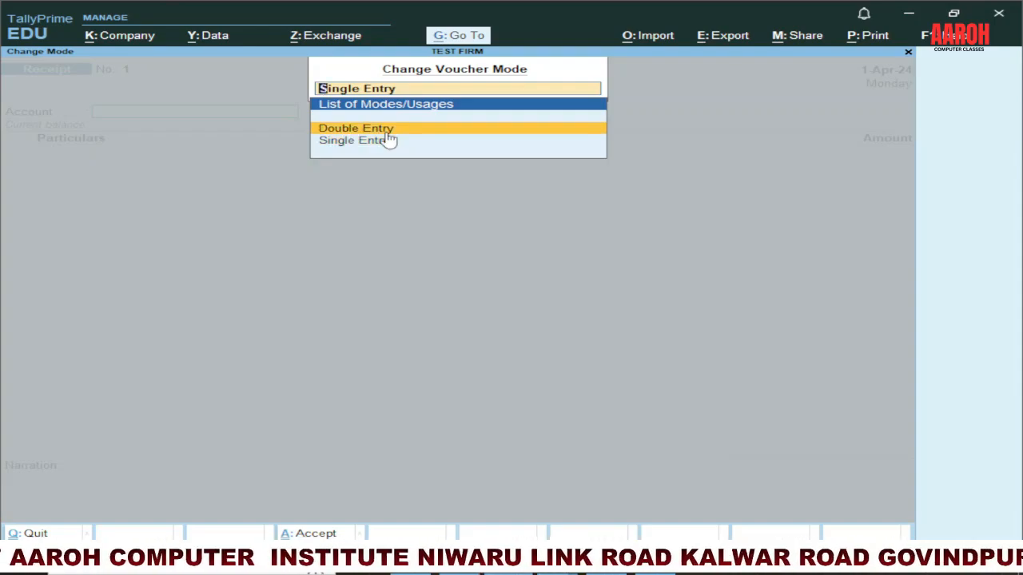
key("Return")
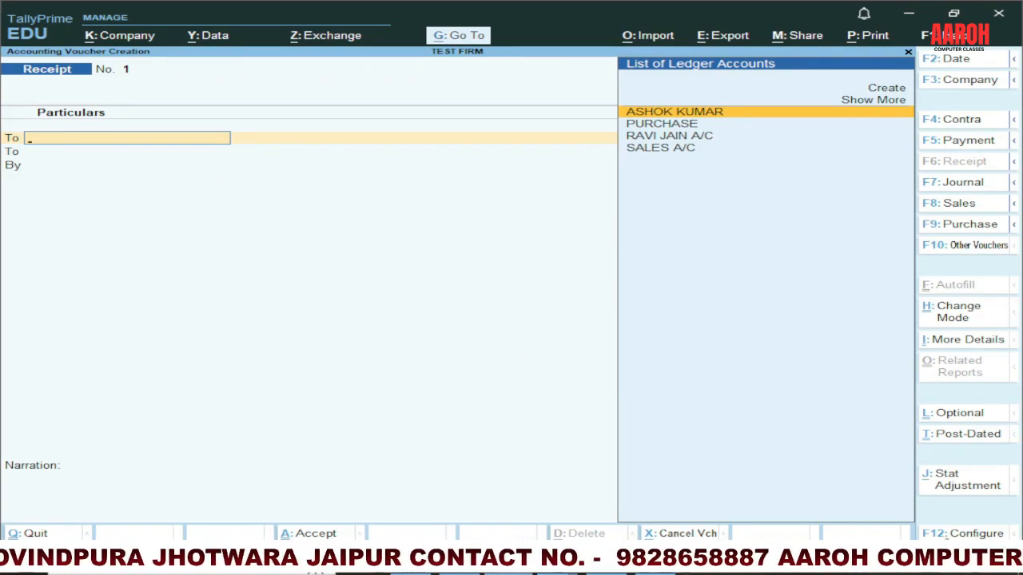
Step: Configure the voucher to show more configurations and to use Cr/Dr instead of To/By during voucher entry
left_click(952, 537)
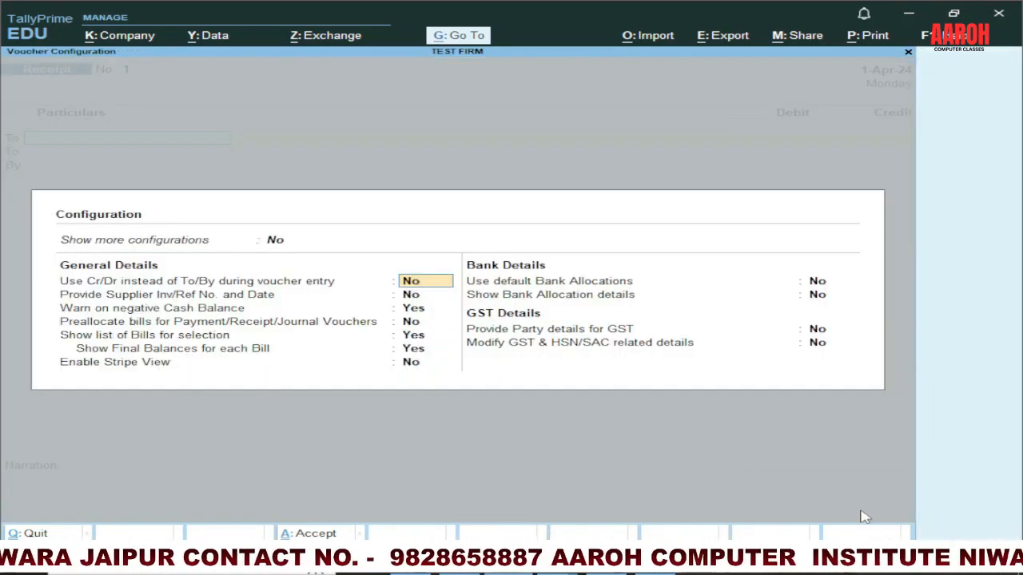
left_click(277, 246)
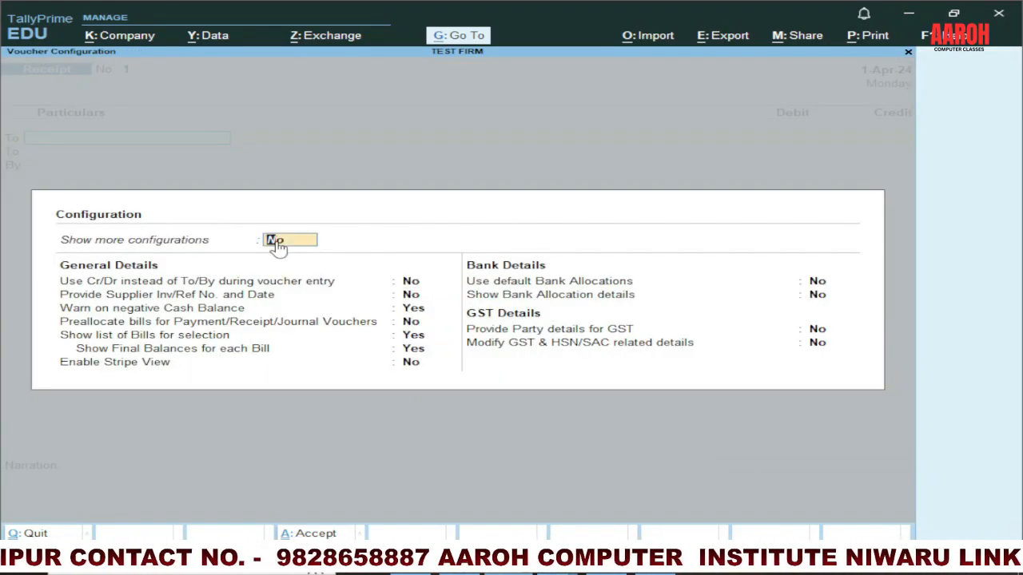
type("Y")
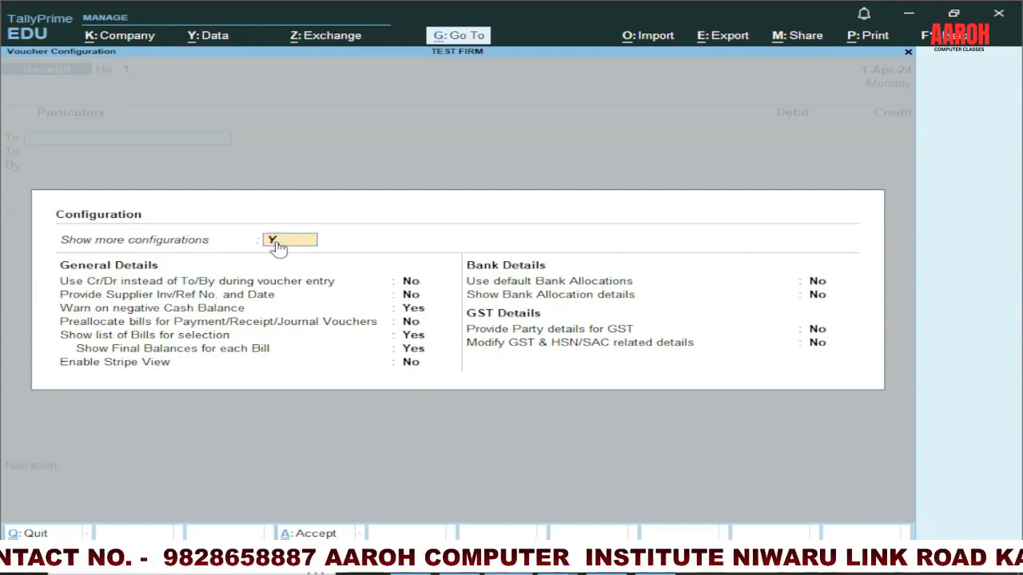
key("Return")
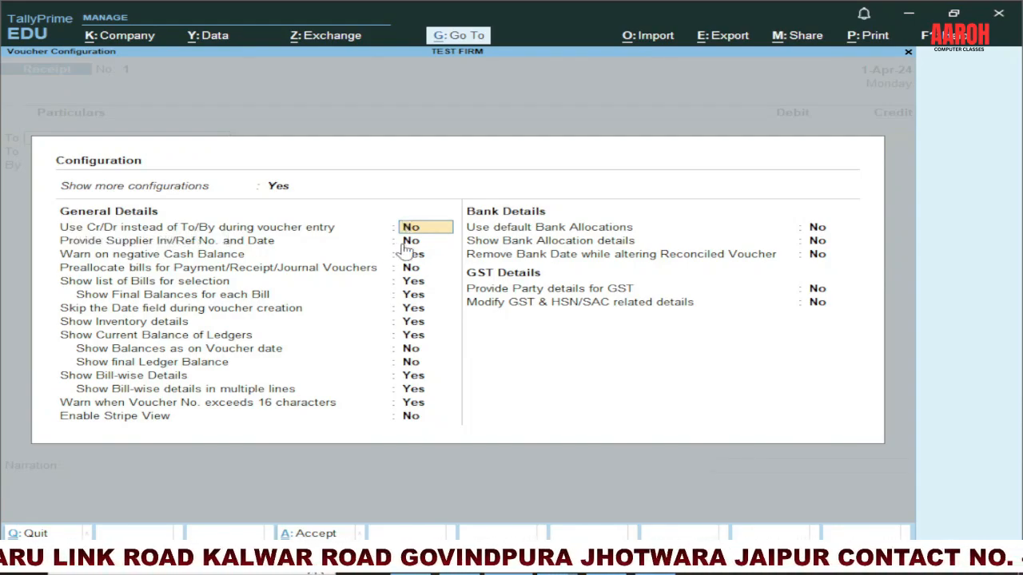
type("Y")
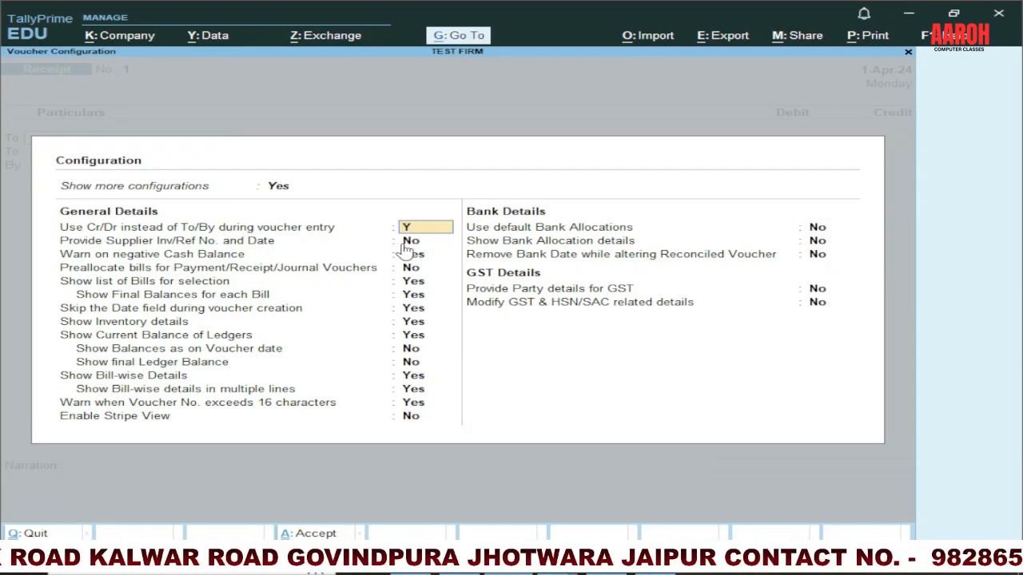
key("Return")
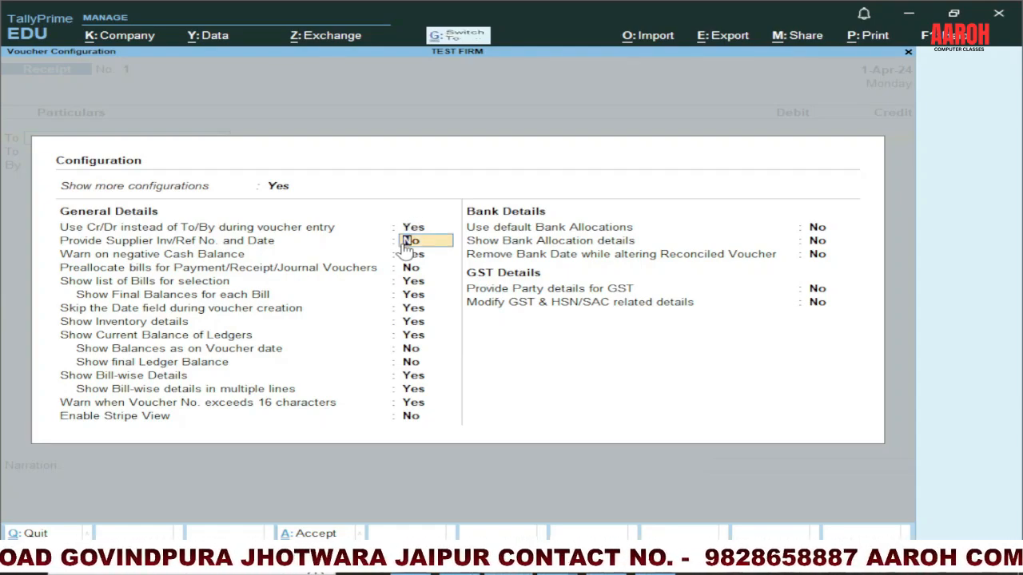
key("ctrl+a")
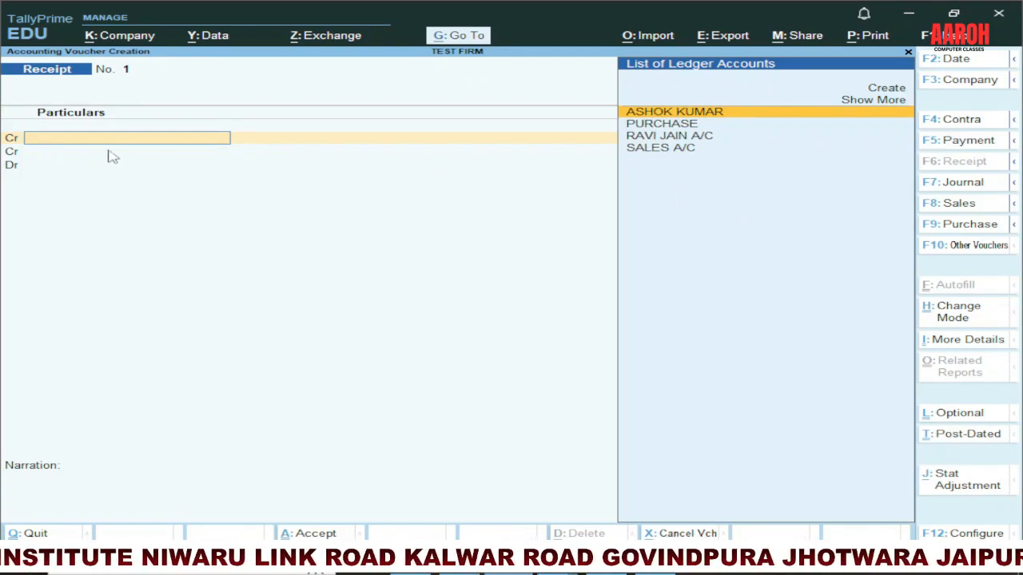
Step: Create a new ledger named CAPITAL A/C under the Capital Account group for the voucher's credit line
left_click(895, 92)
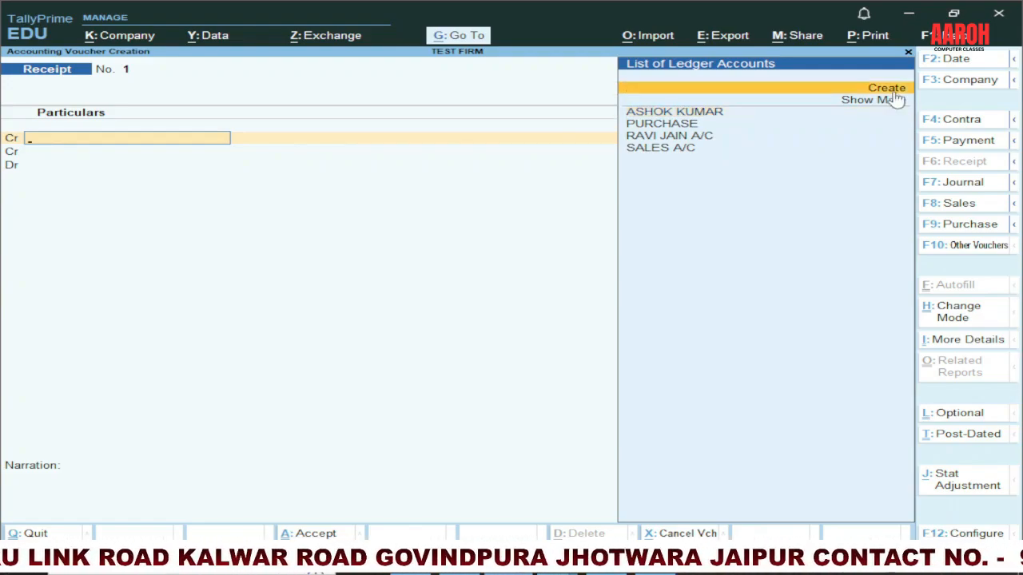
left_click(896, 93)
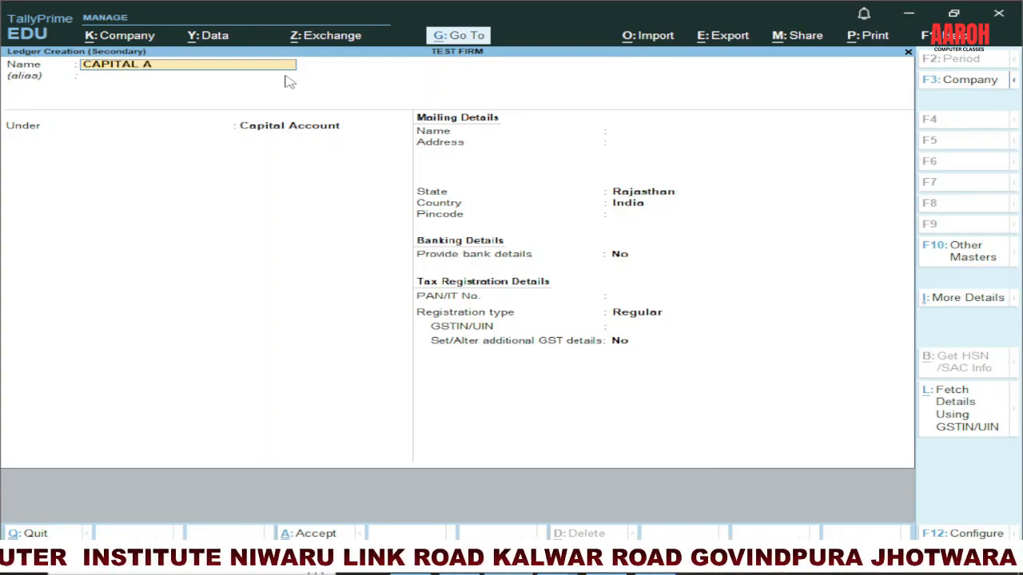
type("C")
key("Return")
key("Return")
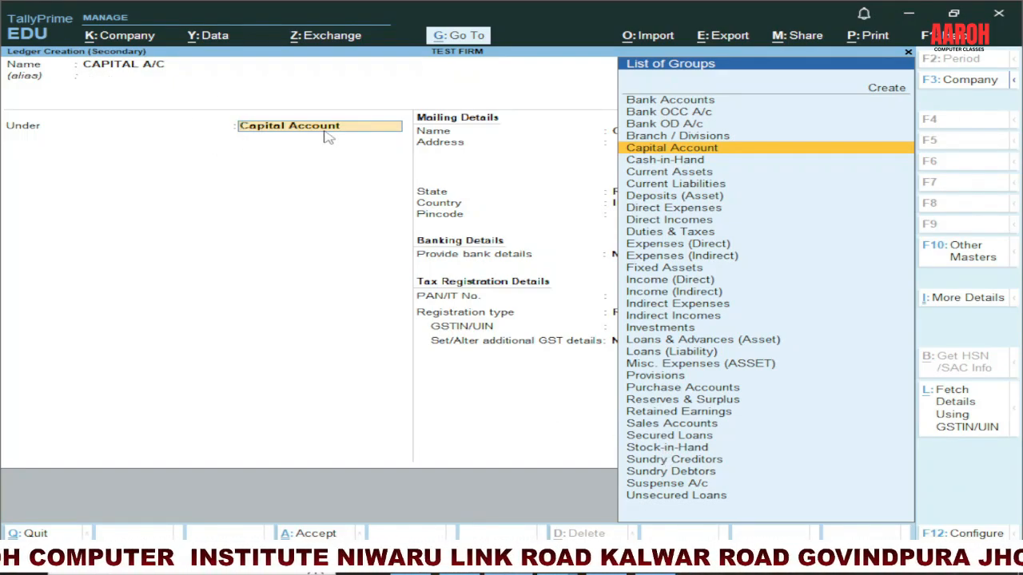
key("ctrl+a")
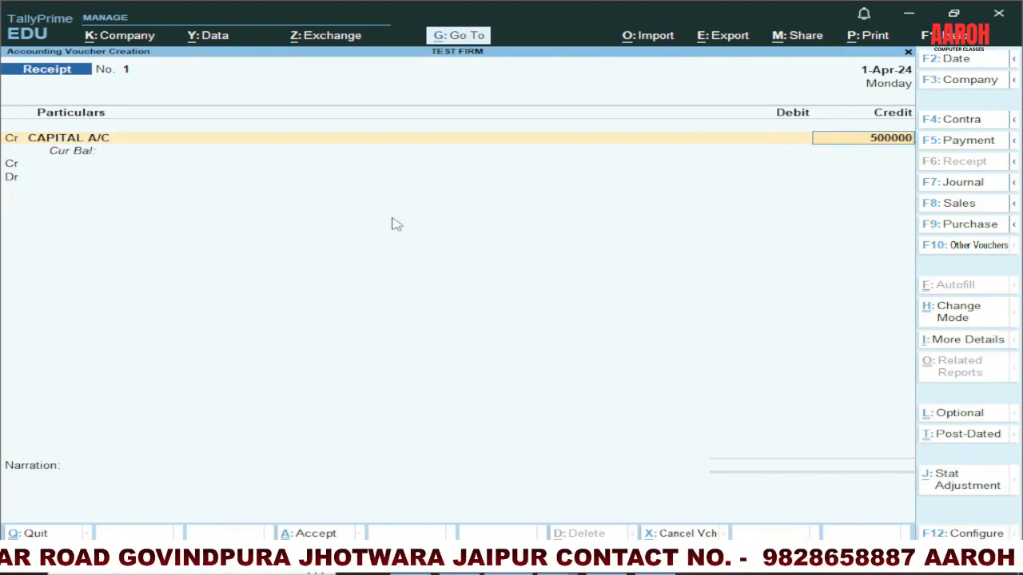
Step: Credit CAPITAL A/C with 500000 and debit Cash with 500000 in the receipt voucher
key("Return")
type("DR")
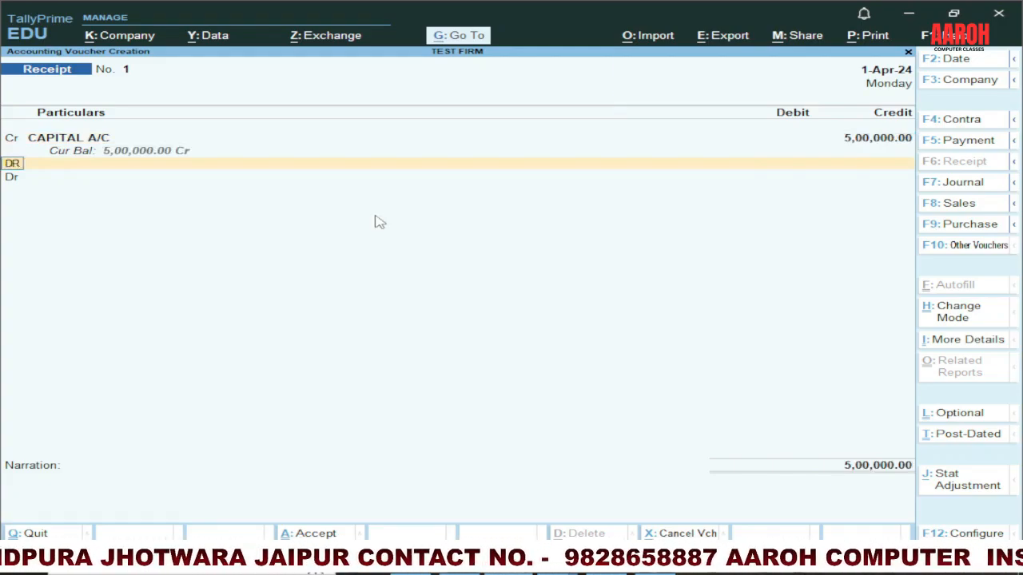
key("Return")
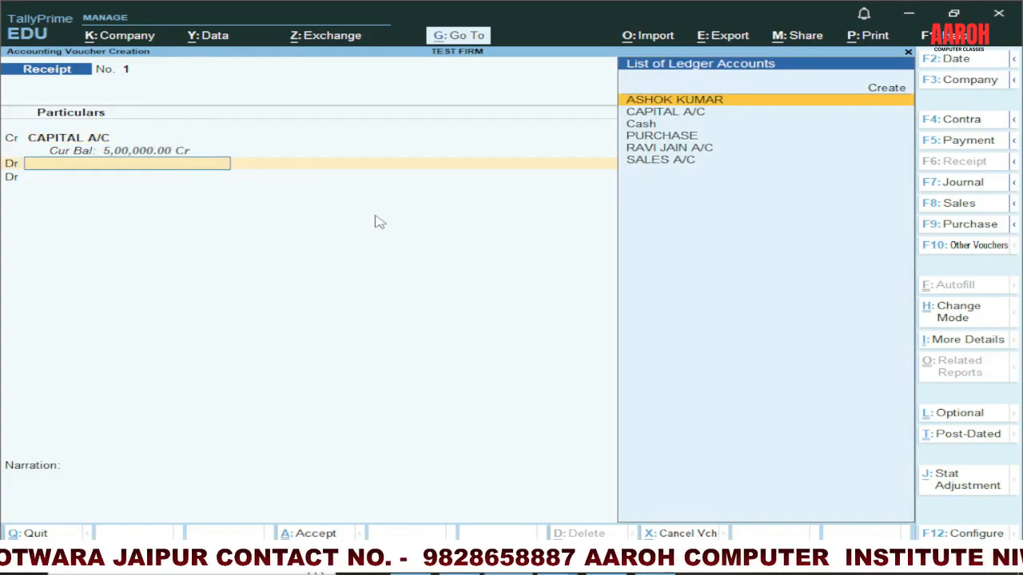
left_click(637, 126)
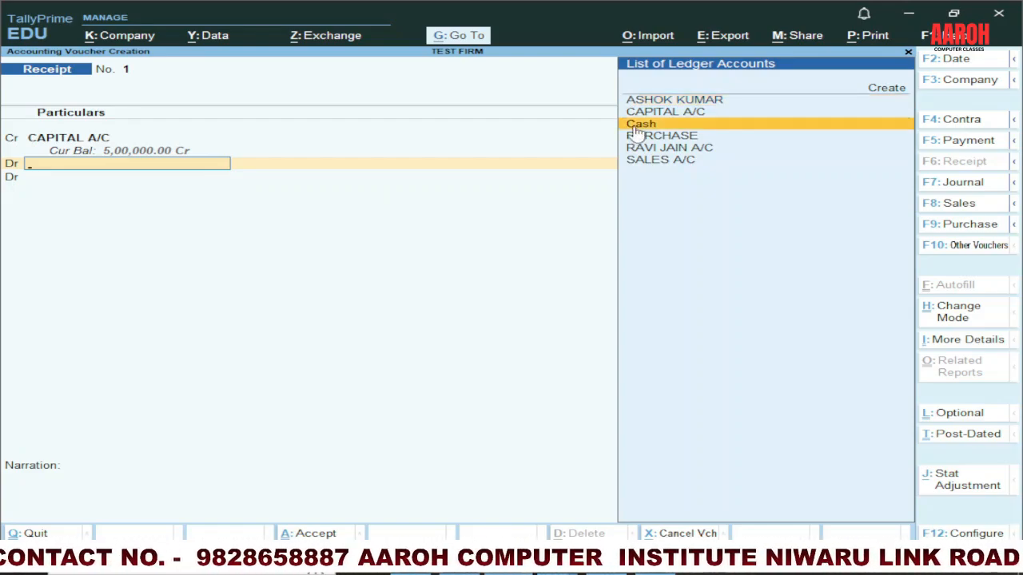
left_click(637, 126)
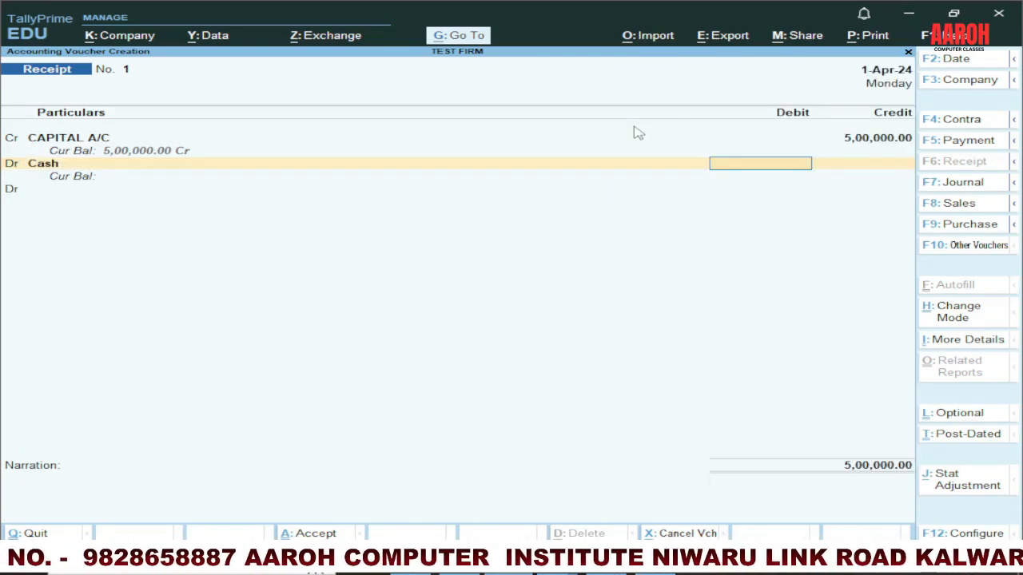
type("500000")
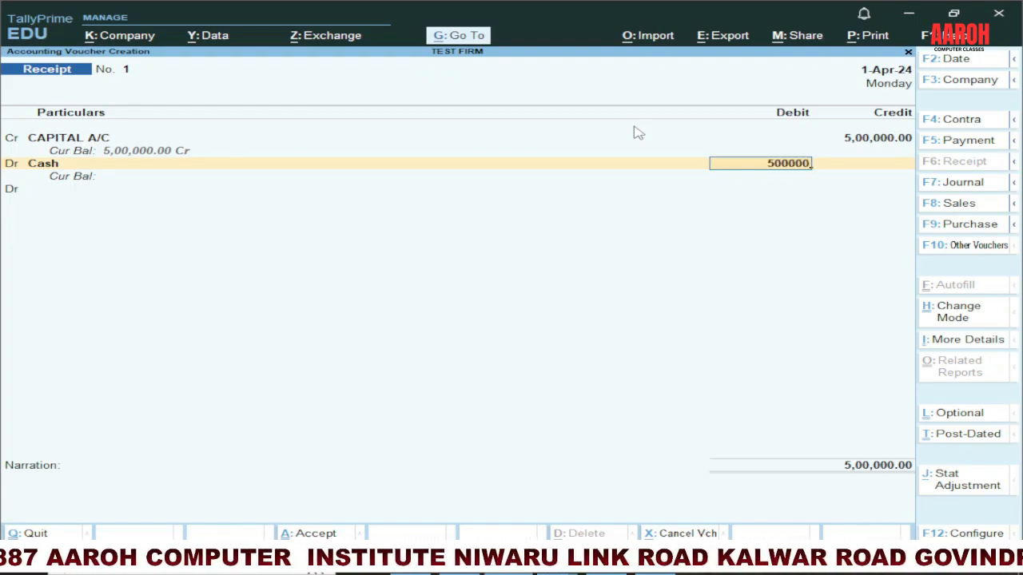
key("Return")
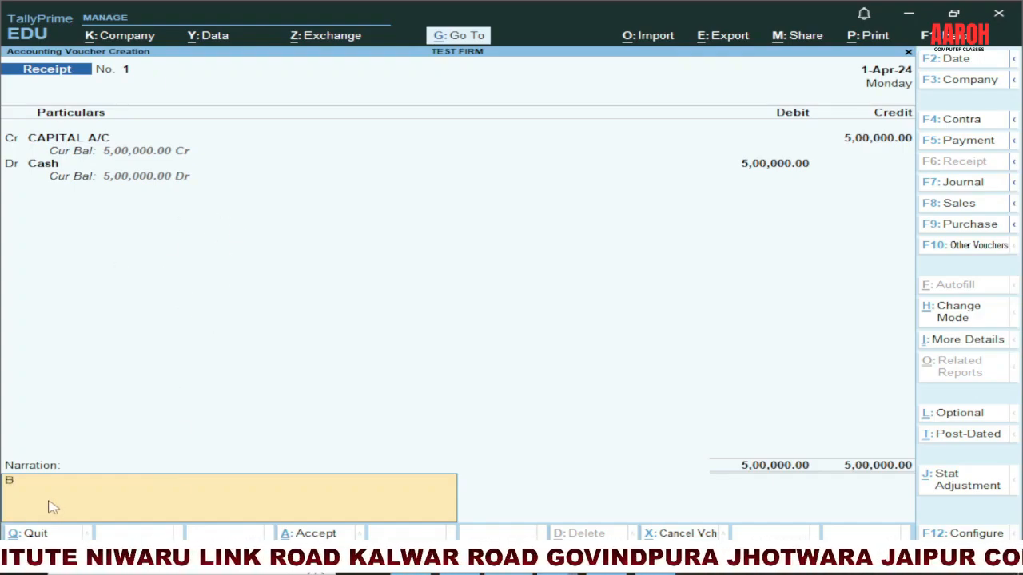
Step: Enter the narration BUSINESS START WITH CAHS and save the receipt voucher
type("BUSINESS S")
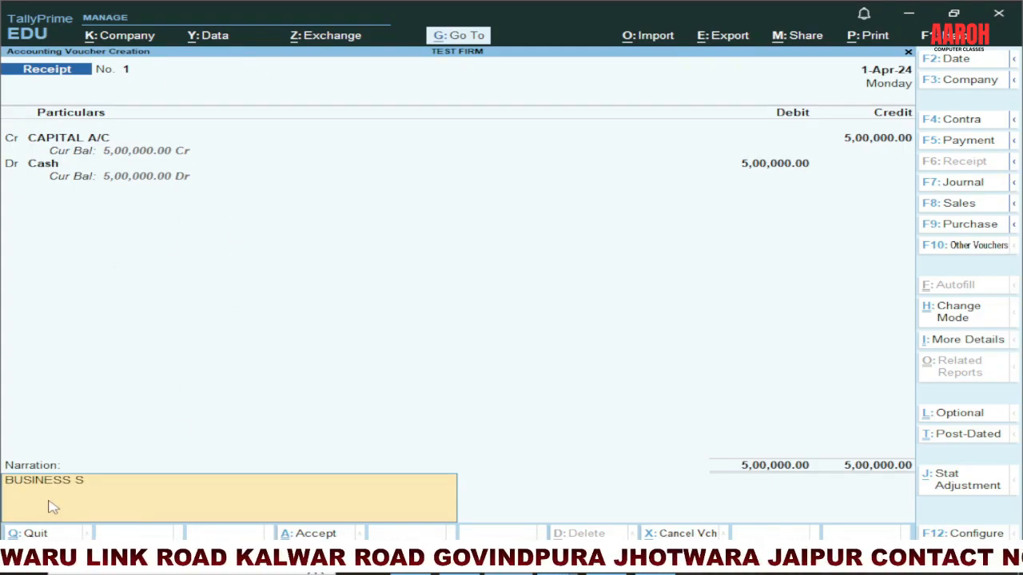
type("TART WITH")
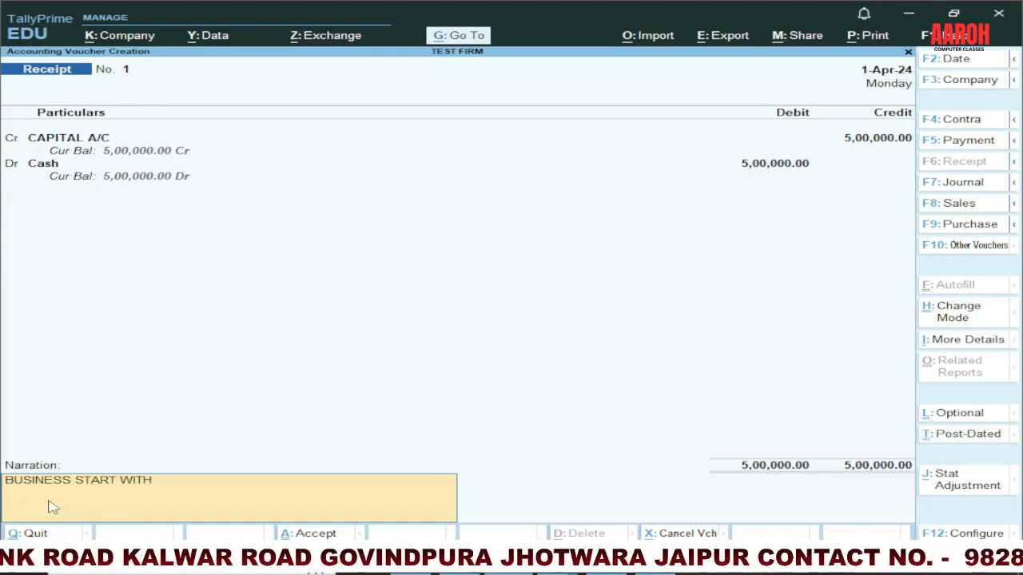
type(" CAHS")
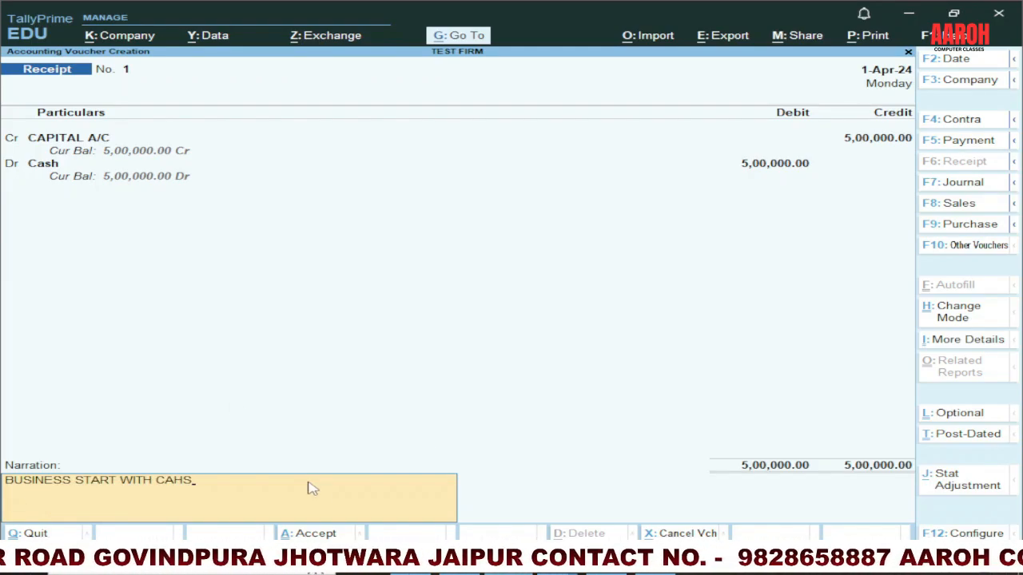
key("Return")
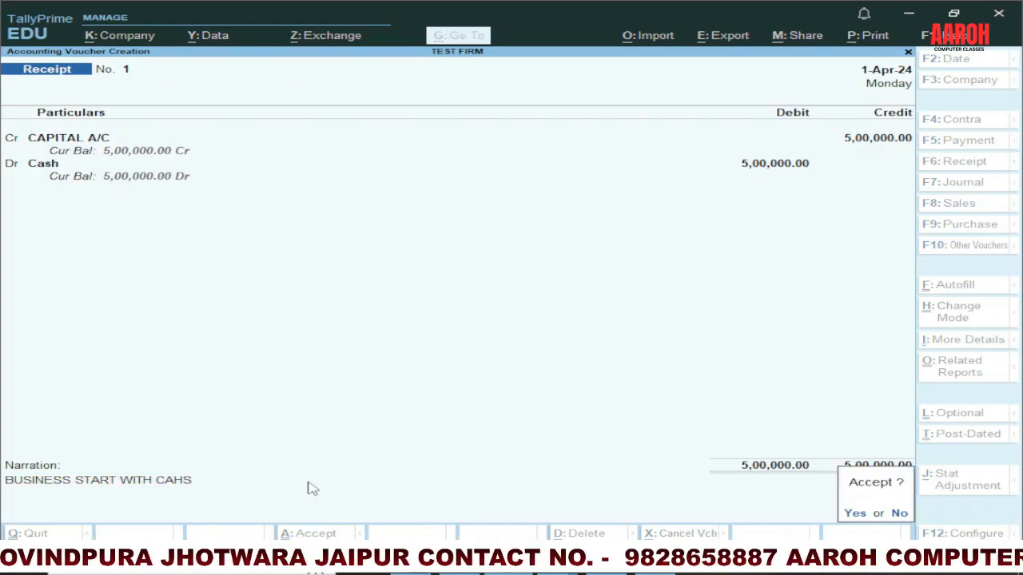
key("y")
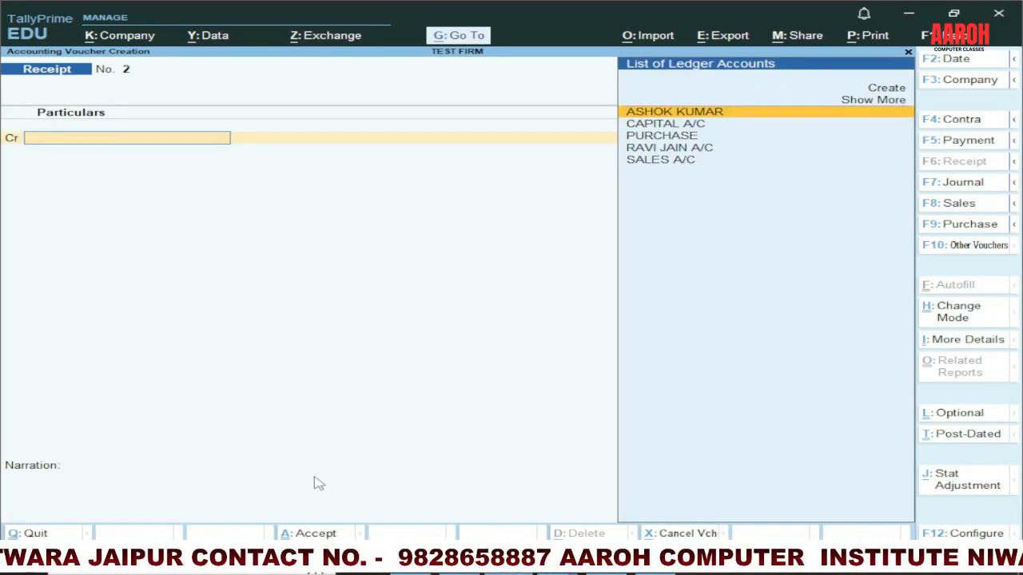
Step: Switch to the PowerPoint slide and examine the purchase entry and its credited accounts in the table
left_click(557, 561)
left_click(478, 511)
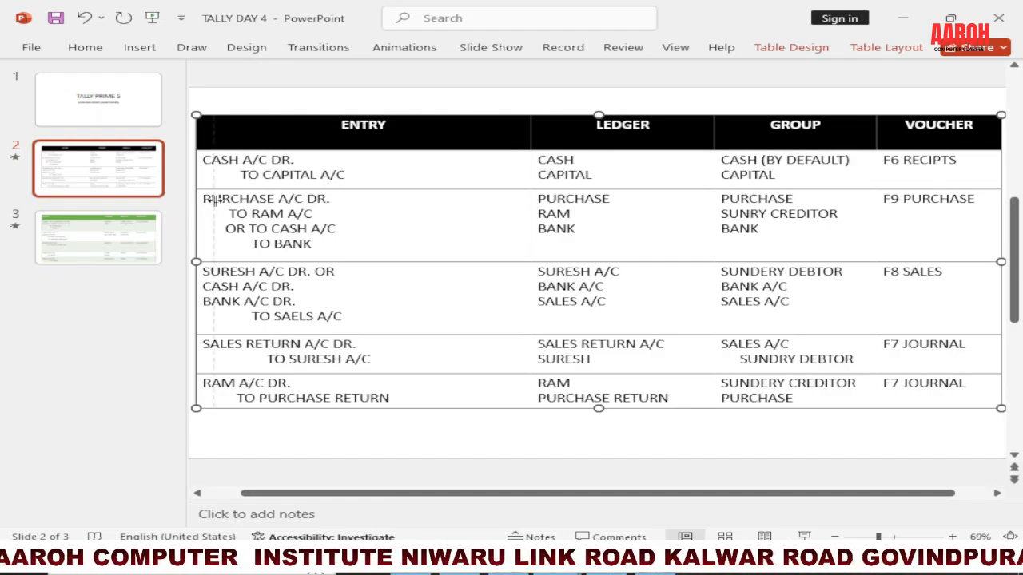
left_click_drag(200, 202, 208, 202)
left_click_drag(321, 216, 209, 199)
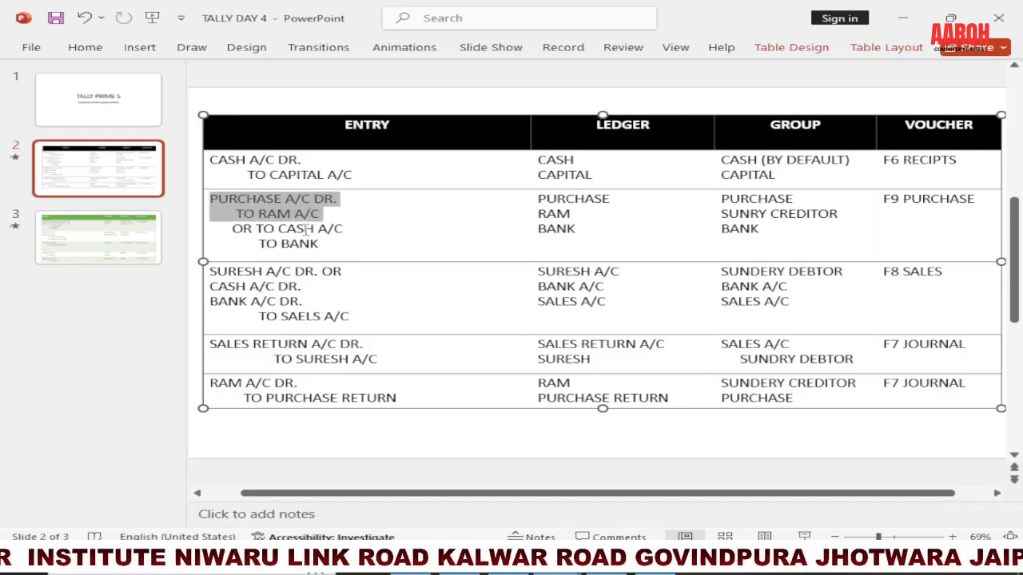
left_click(257, 229)
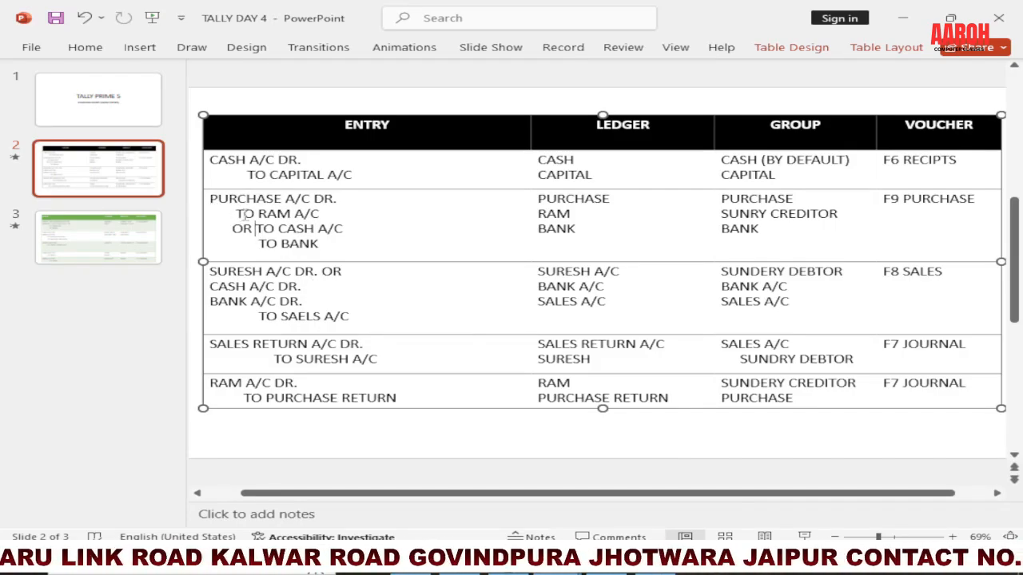
left_click_drag(260, 215, 313, 216)
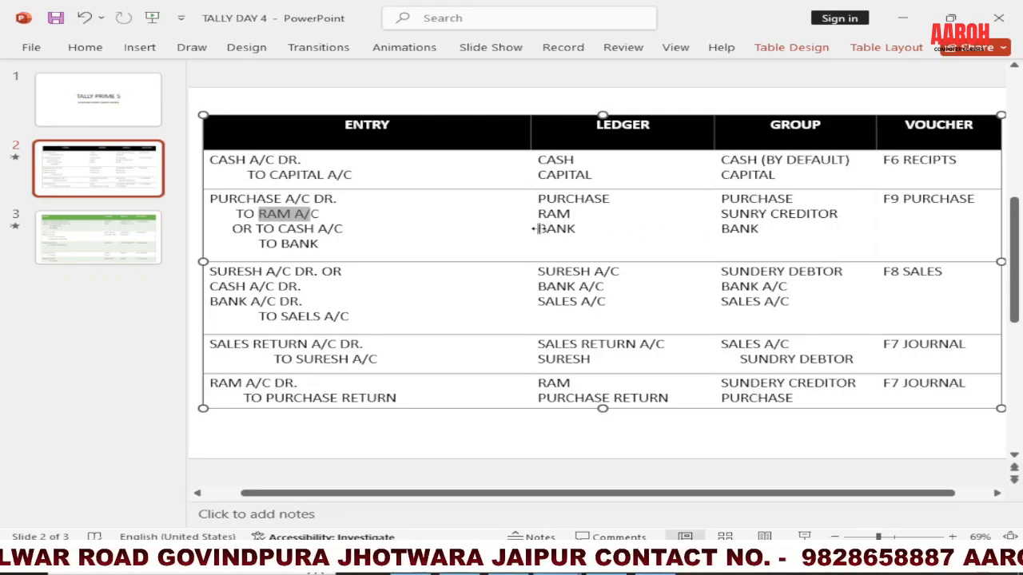
Step: Add (SBI) after BANK in the Ledger column of the table's purchase row
left_click(581, 228)
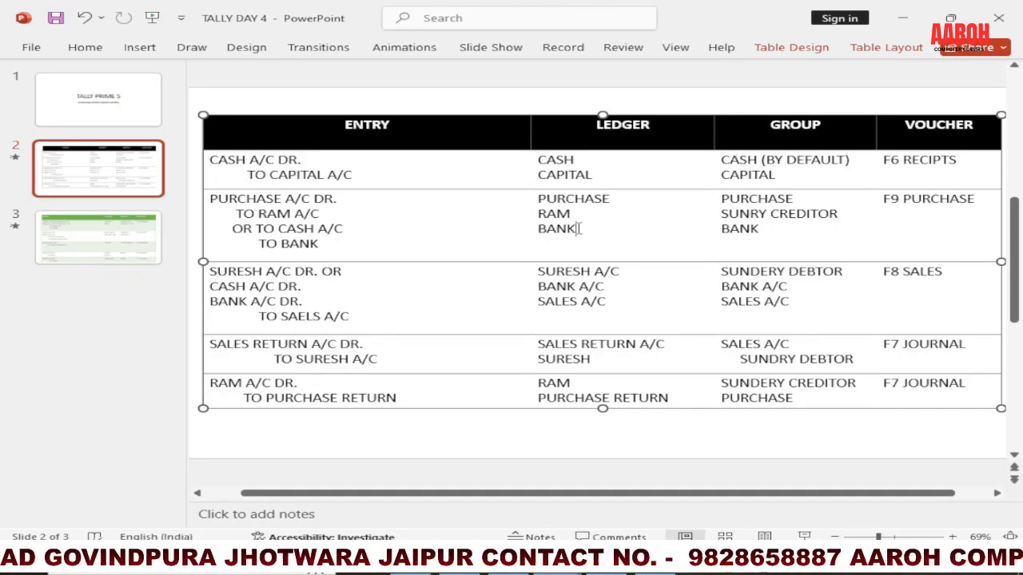
type("(SBI")
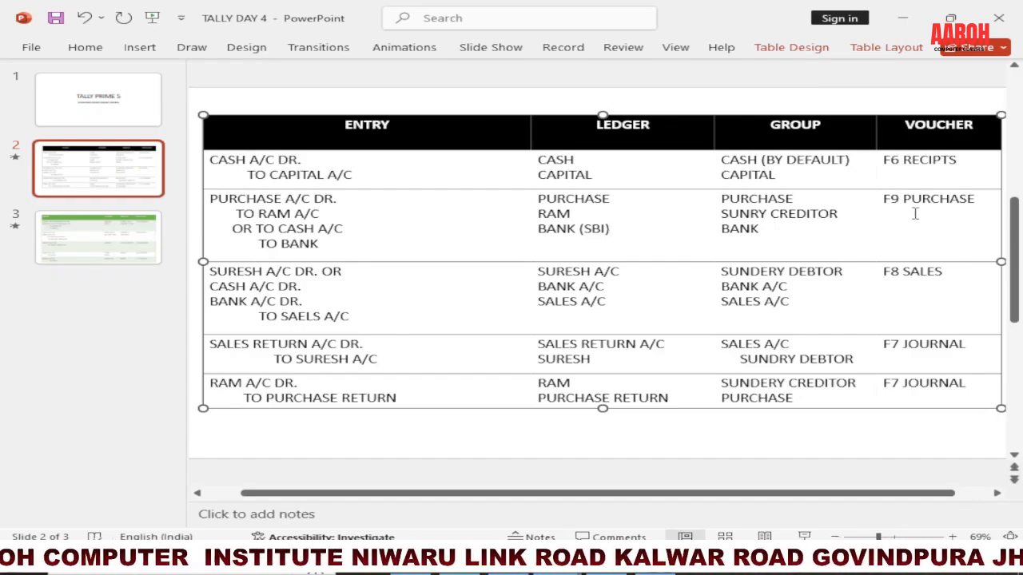
Step: Switch to TallyPrime, start a purchase voucher, and set Show more configurations to Yes in its configuration
key("alt+Tab")
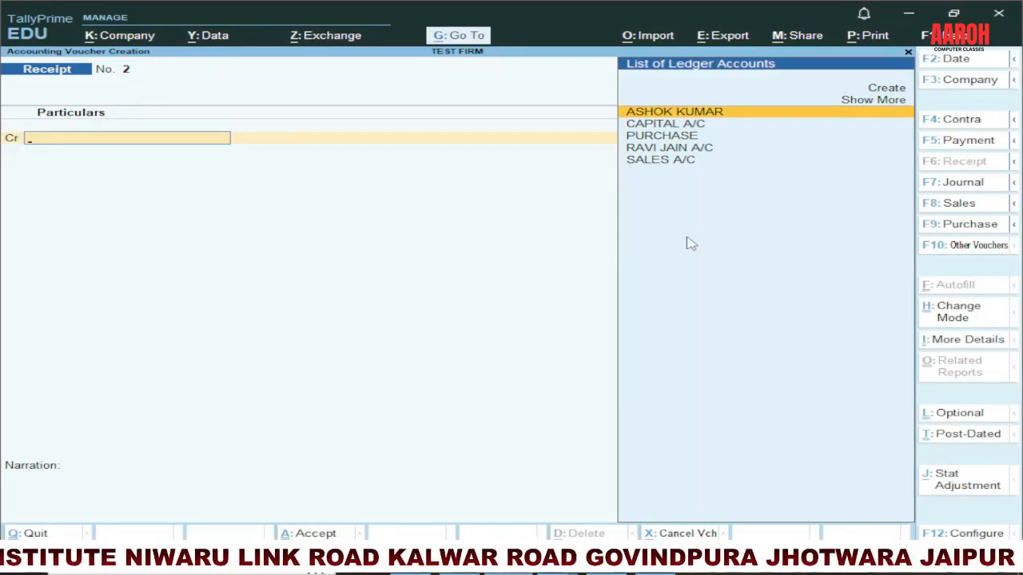
left_click(958, 227)
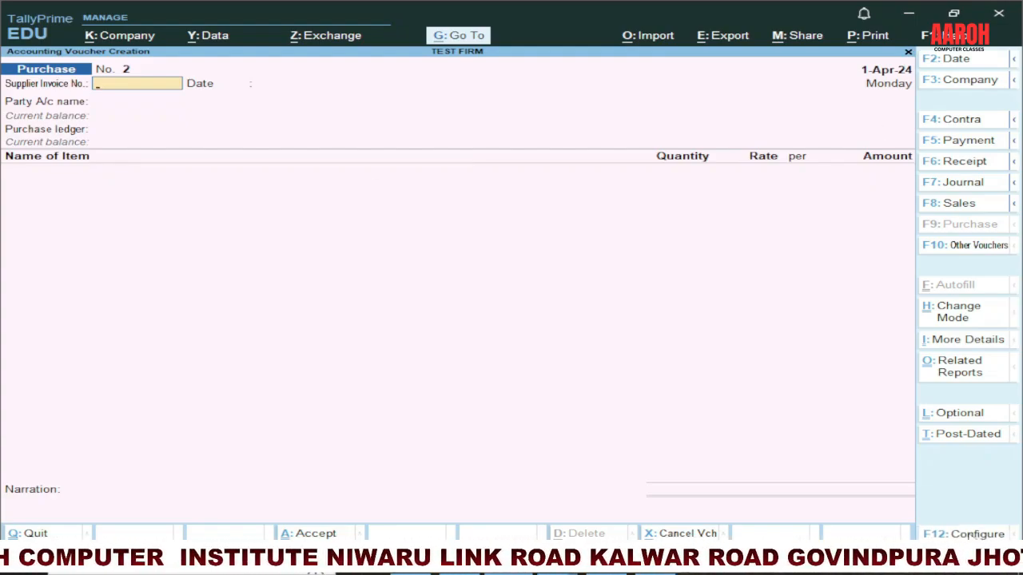
left_click(971, 535)
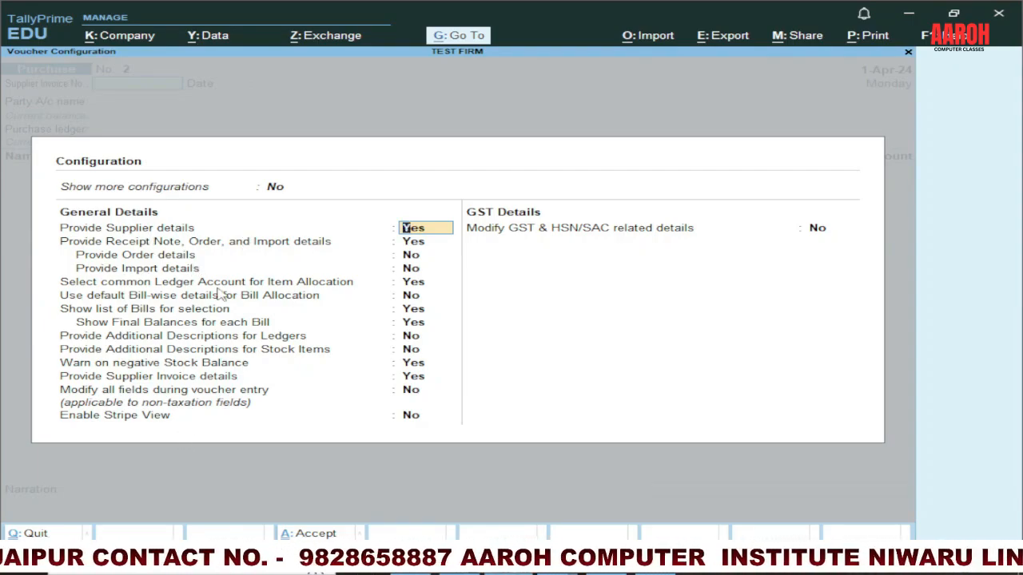
key("Up")
type("YE")
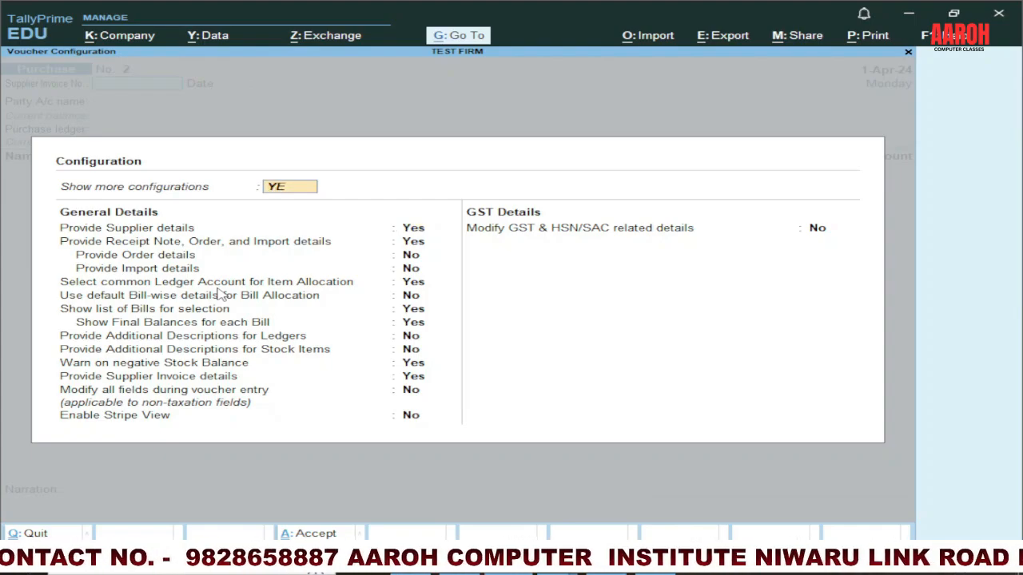
key("Return")
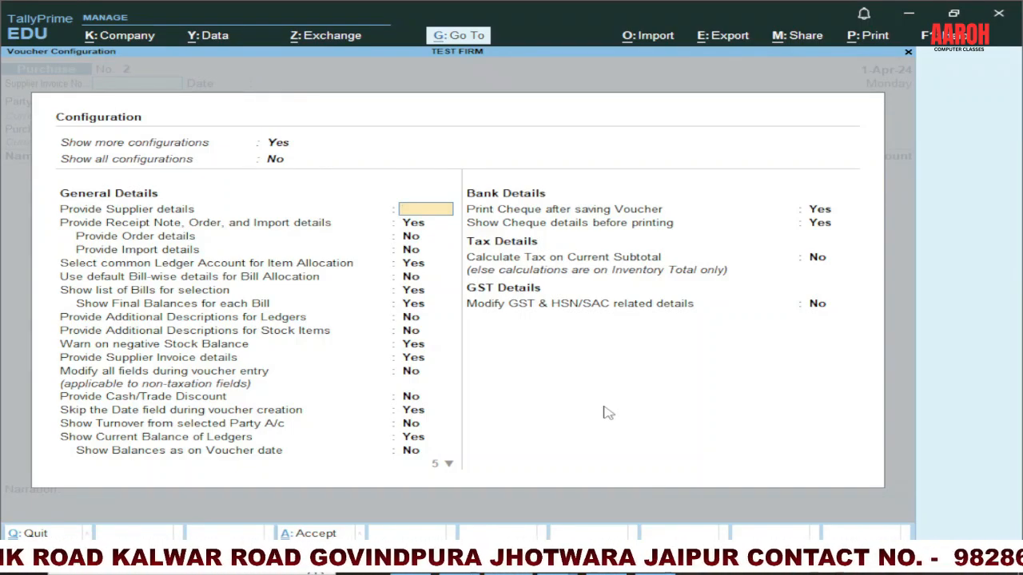
key("ctrl+a")
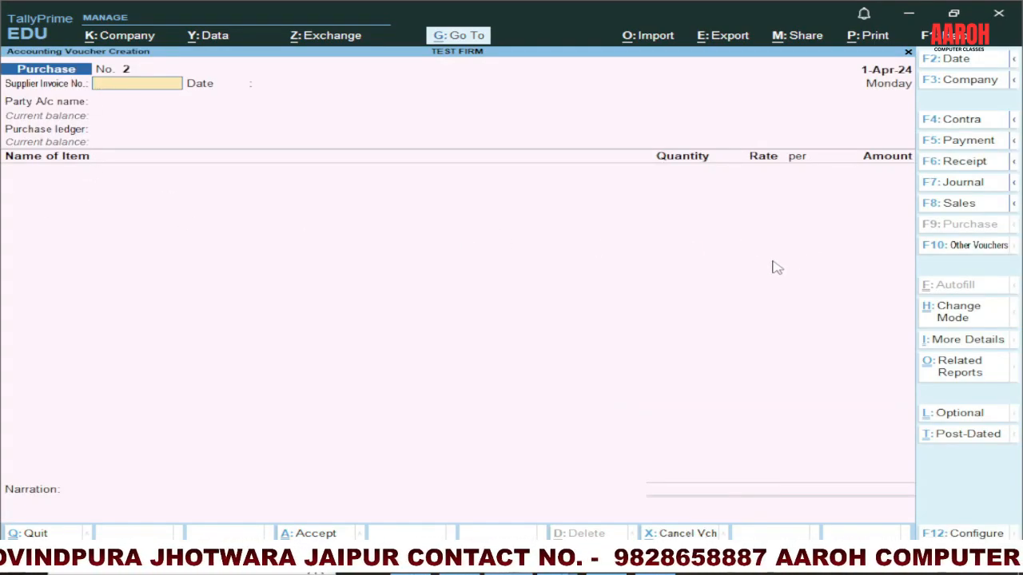
Step: Change the purchase voucher's mode to As Voucher and set the voucher date to 1-5
left_click(944, 317)
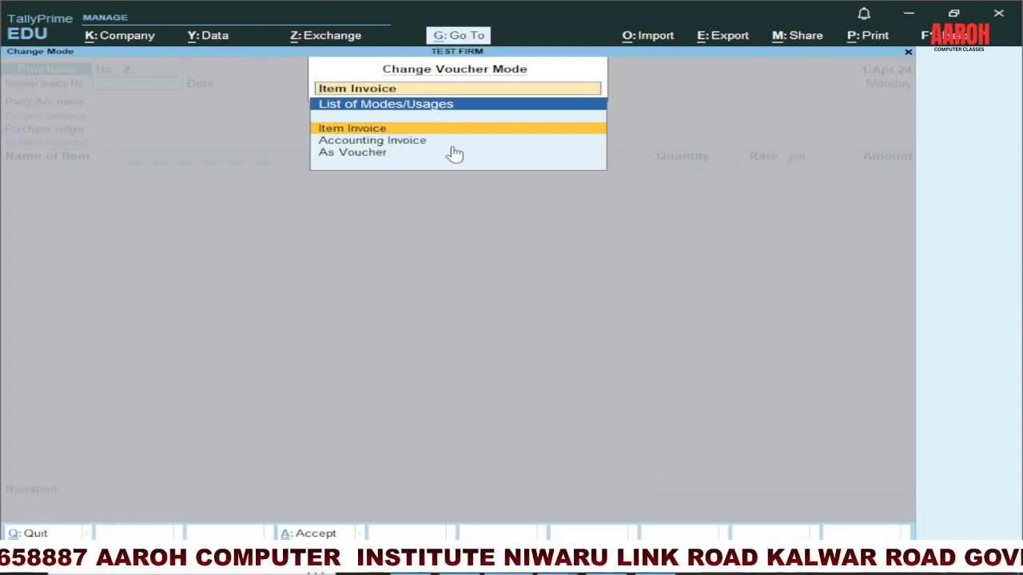
left_click(368, 156)
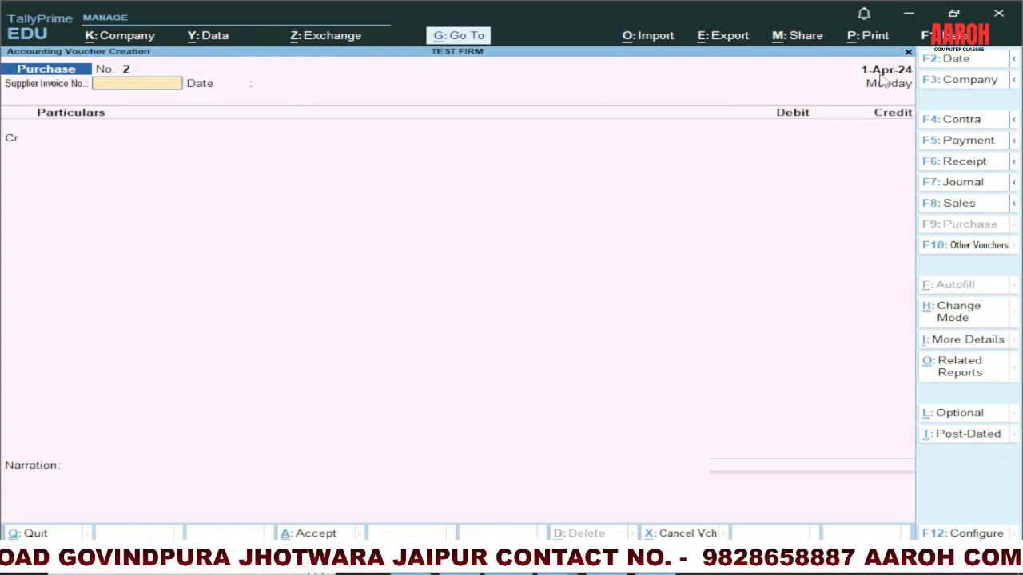
left_click(961, 61)
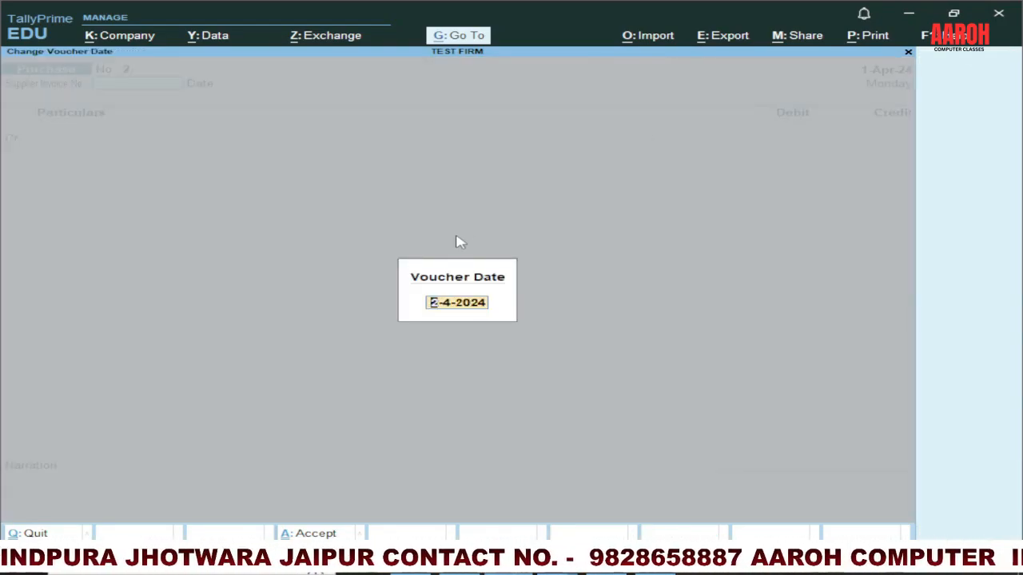
type("1-5")
key("Return")
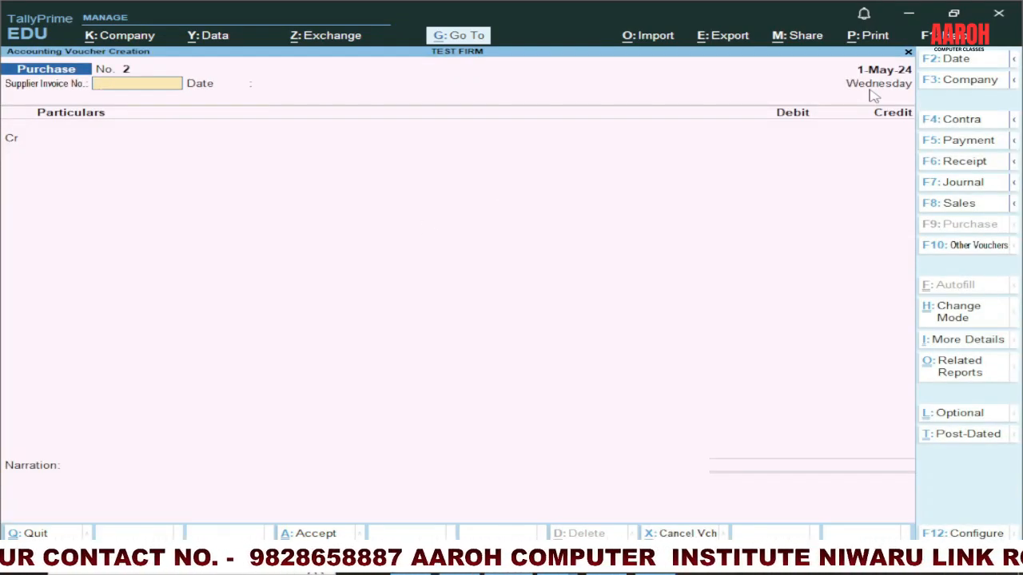
Step: Enter PO/124 as the supplier invoice number and accept 1-May-24 as the invoice date
type("PO/124")
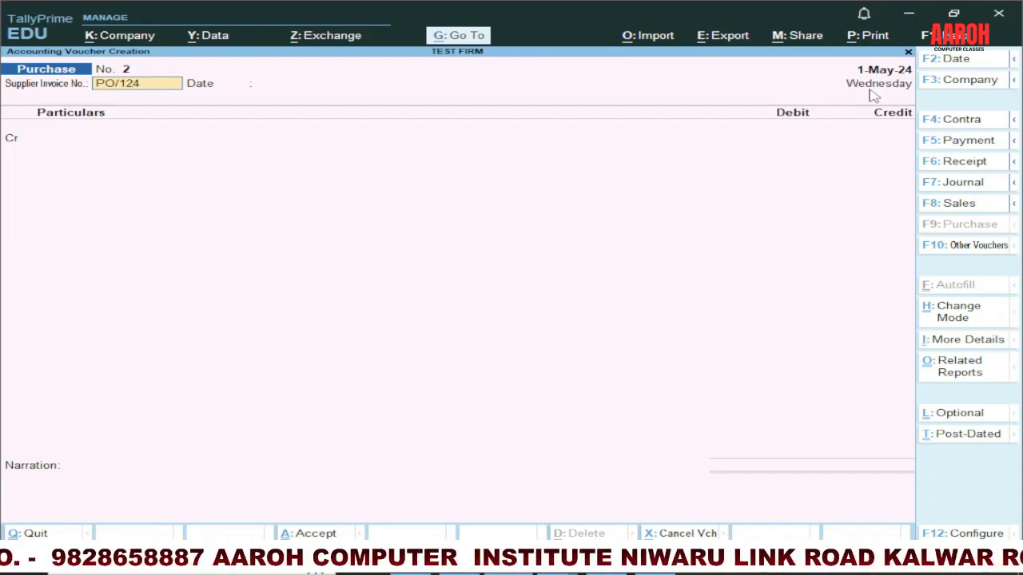
key("Return")
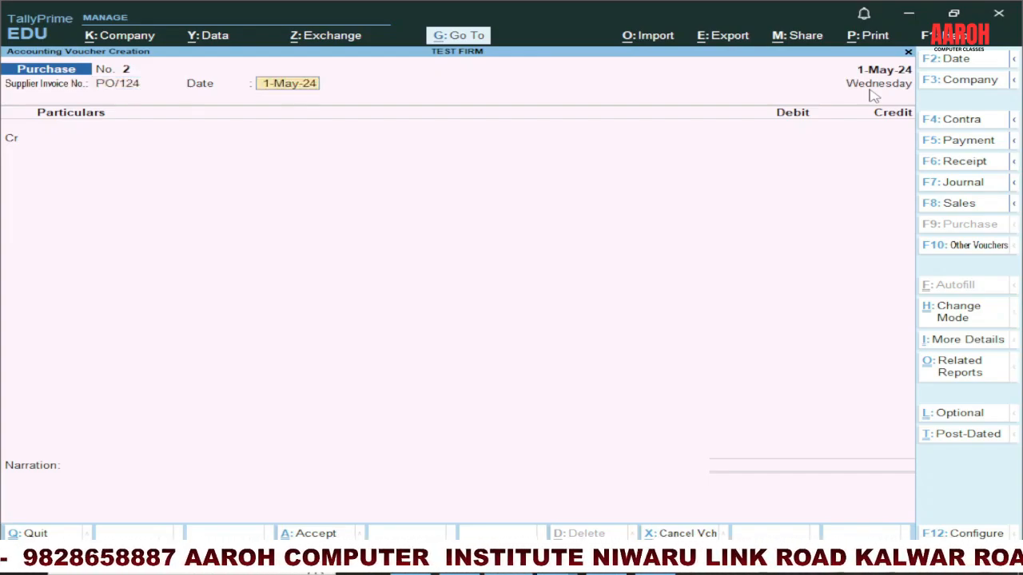
key("Return")
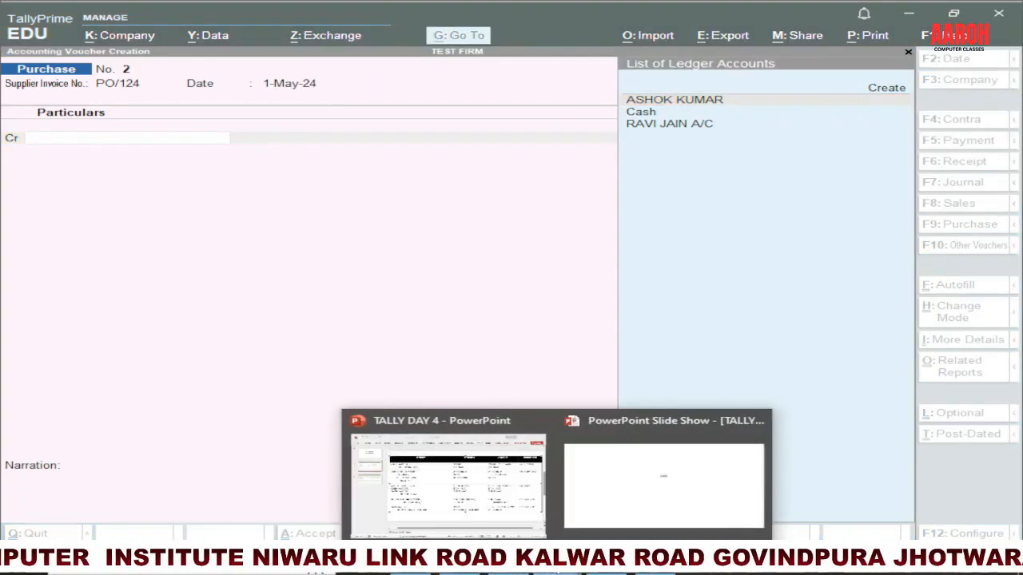
Step: Check the purchase entry on the PowerPoint slide and create an A/C ledger for its named creditor under Sundry Creditors
left_click(447, 484)
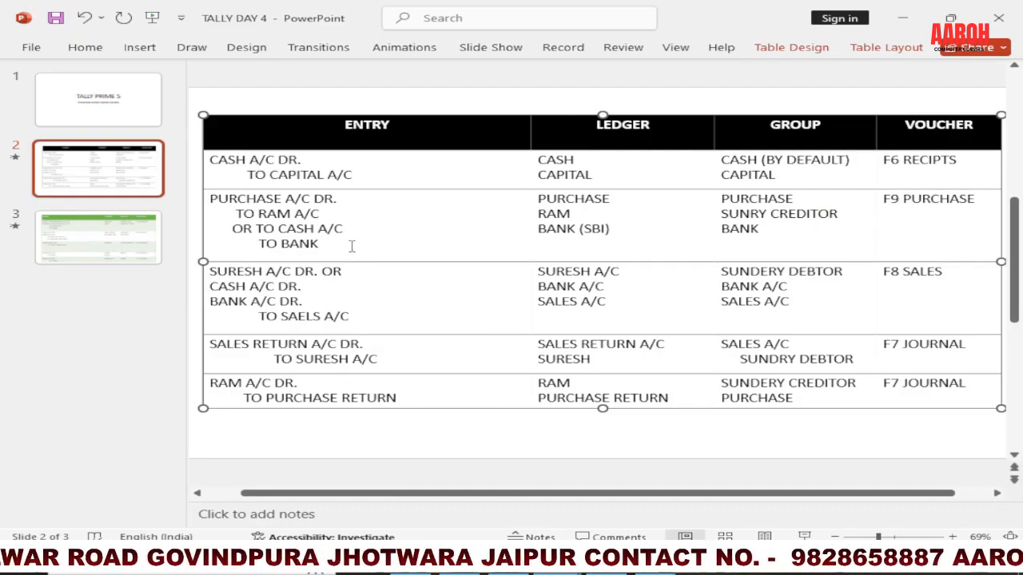
key("alt+Tab")
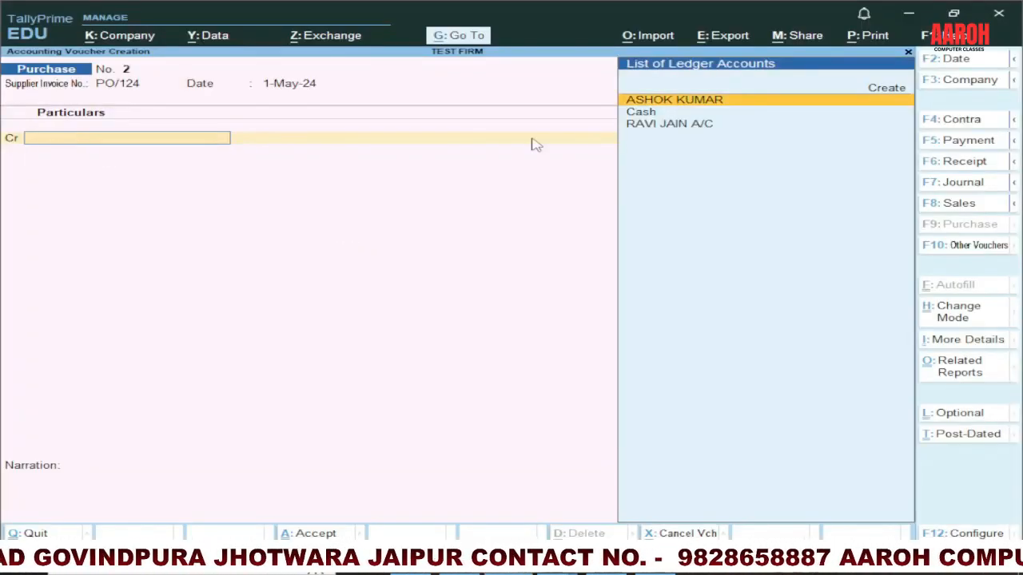
left_click(877, 94)
type("RAM")
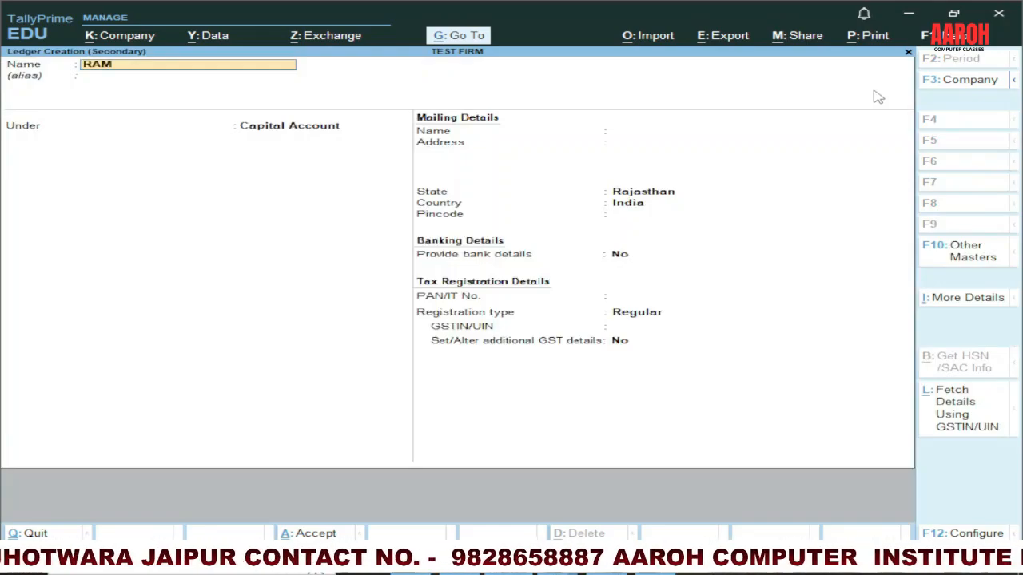
type(" A/C")
key("Return")
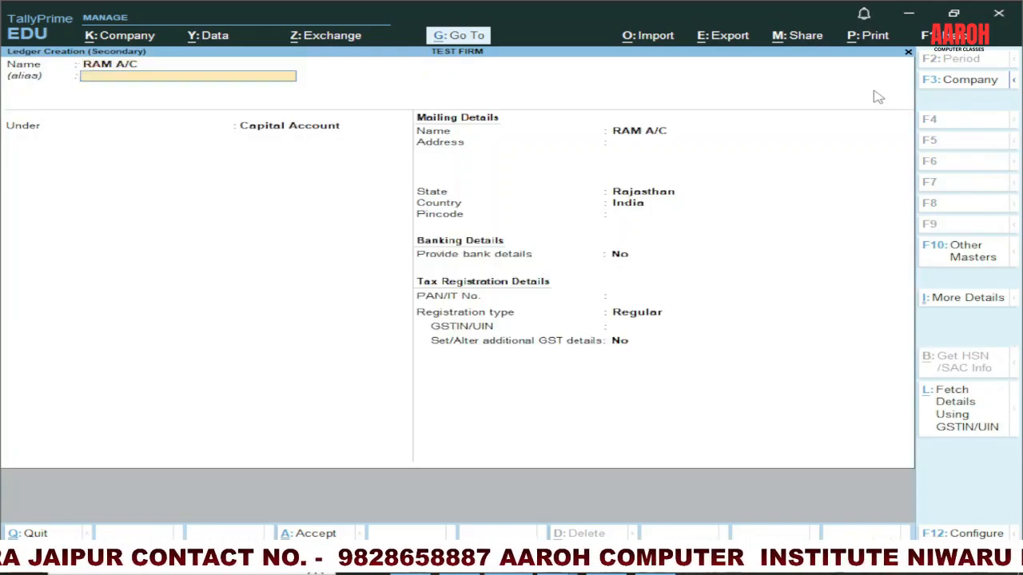
key("Return")
type("SUND")
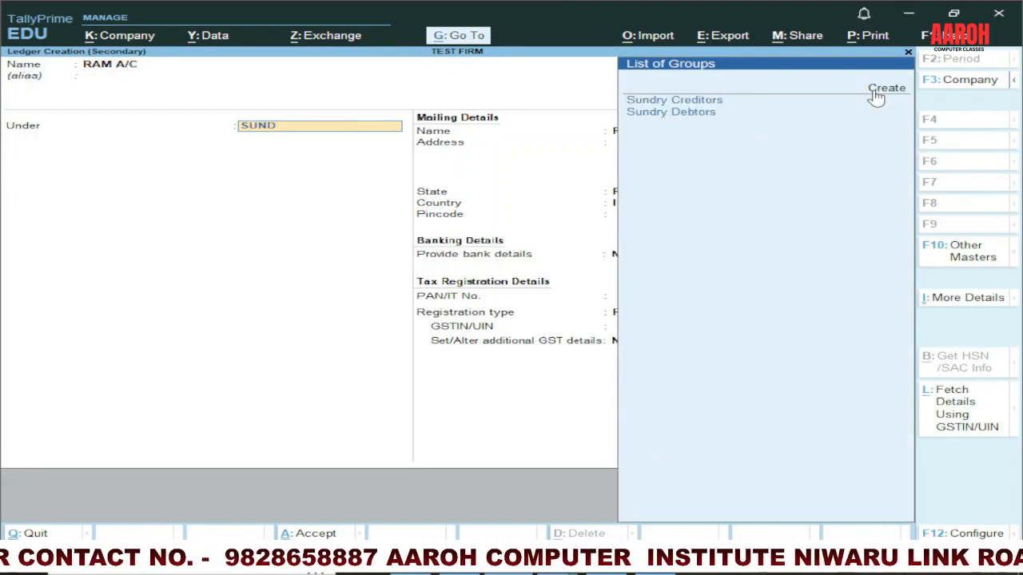
key("Return")
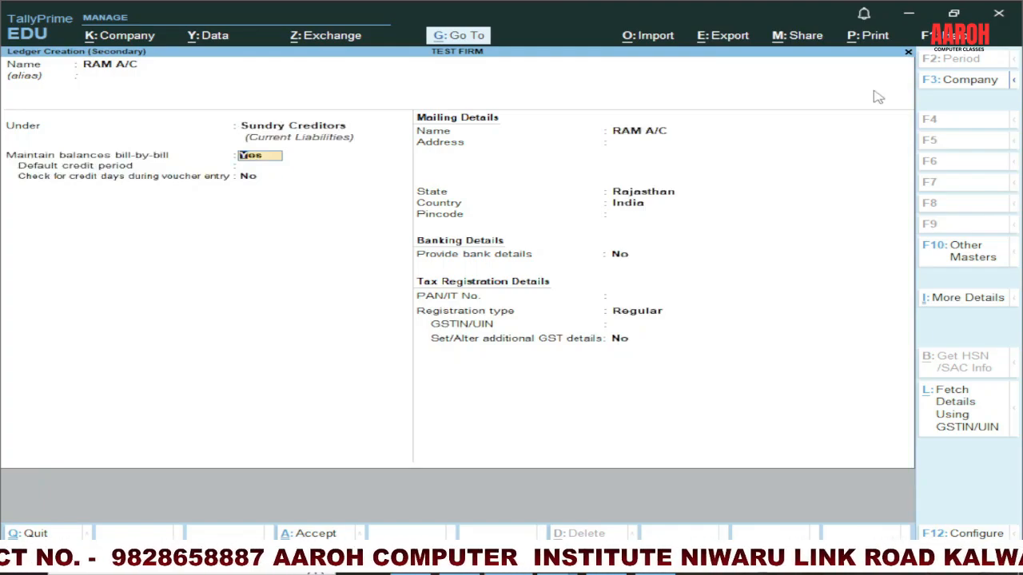
Step: Save the supplier ledger with bill-by-bill balances, state Rajasthan, Regular registration type, and blank address and tax numbers
key("Return")
key("Return")
key("Return")
key("Return")
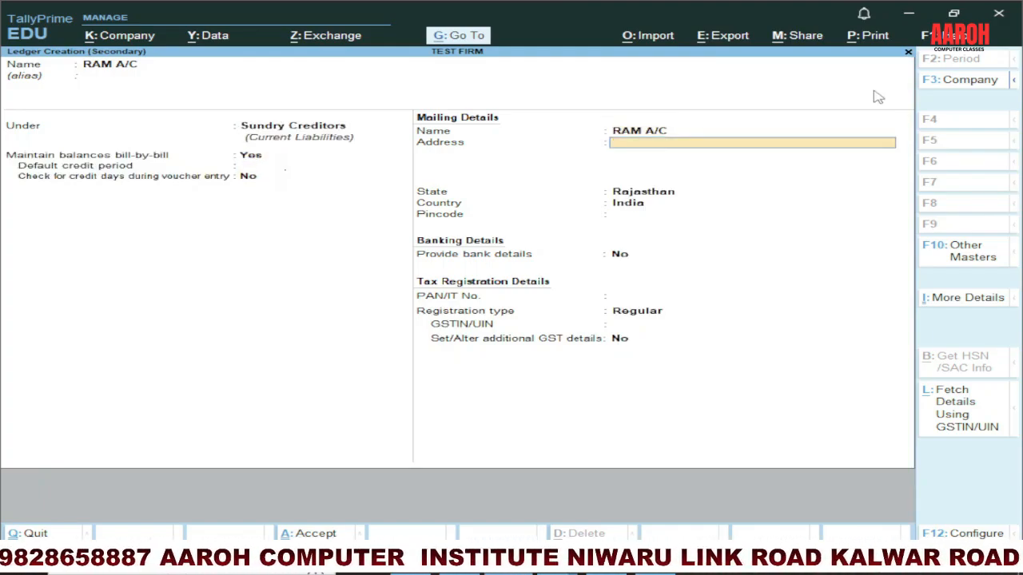
key("Return")
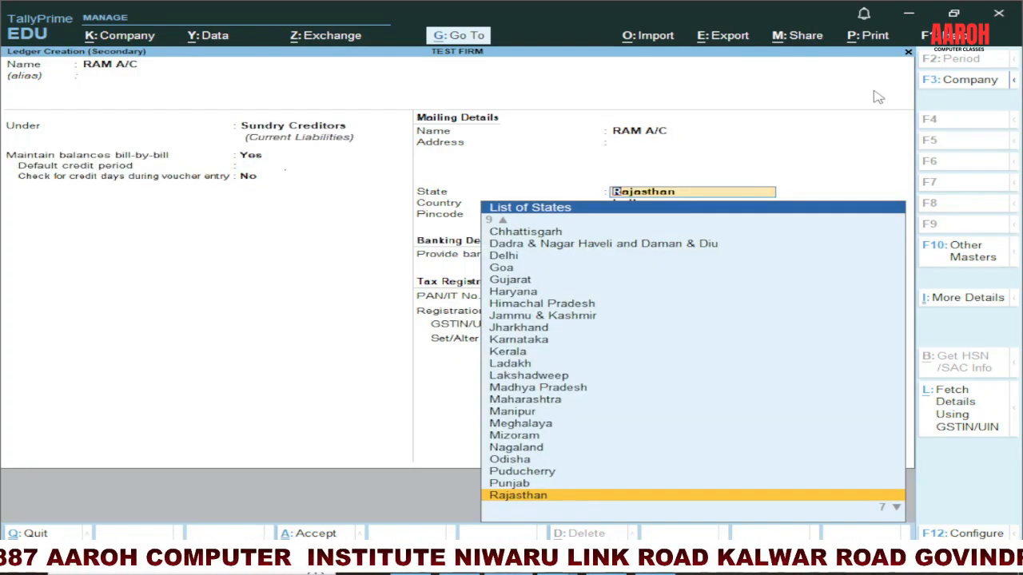
key("Return")
key("Return")
key("Return")
key("Return")
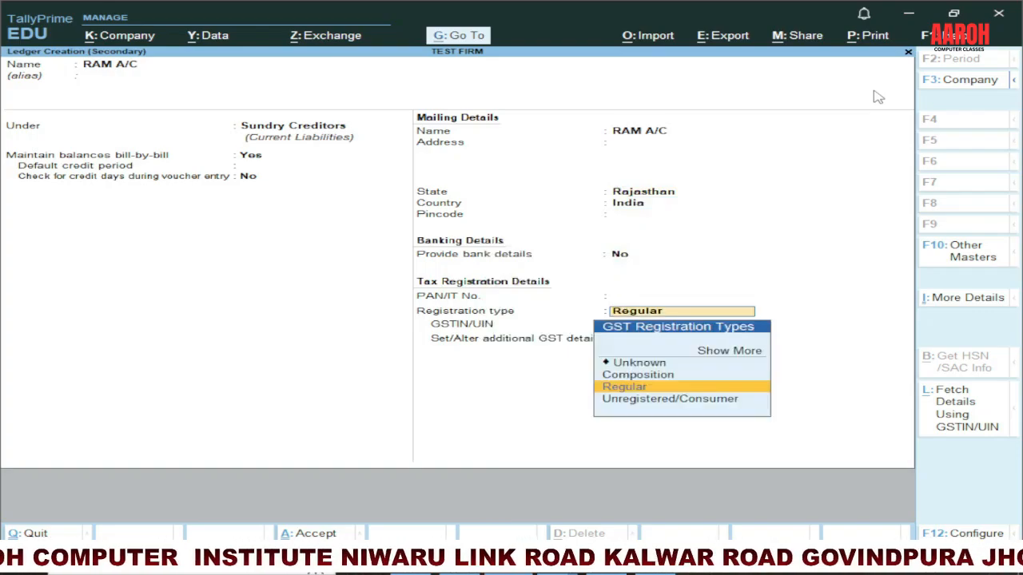
key("Return")
key("Return")
key("Return")
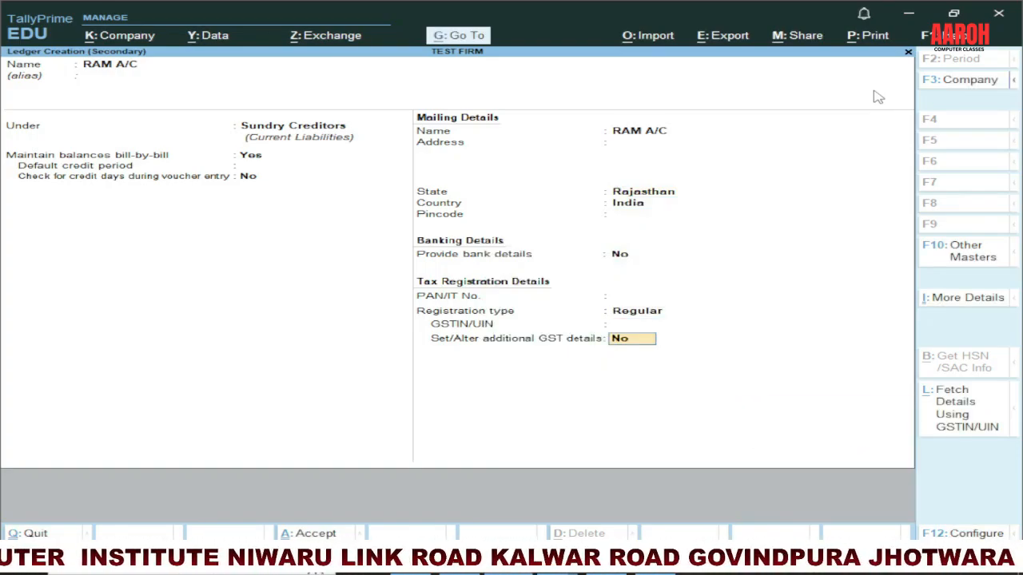
key("Return")
key("Return")
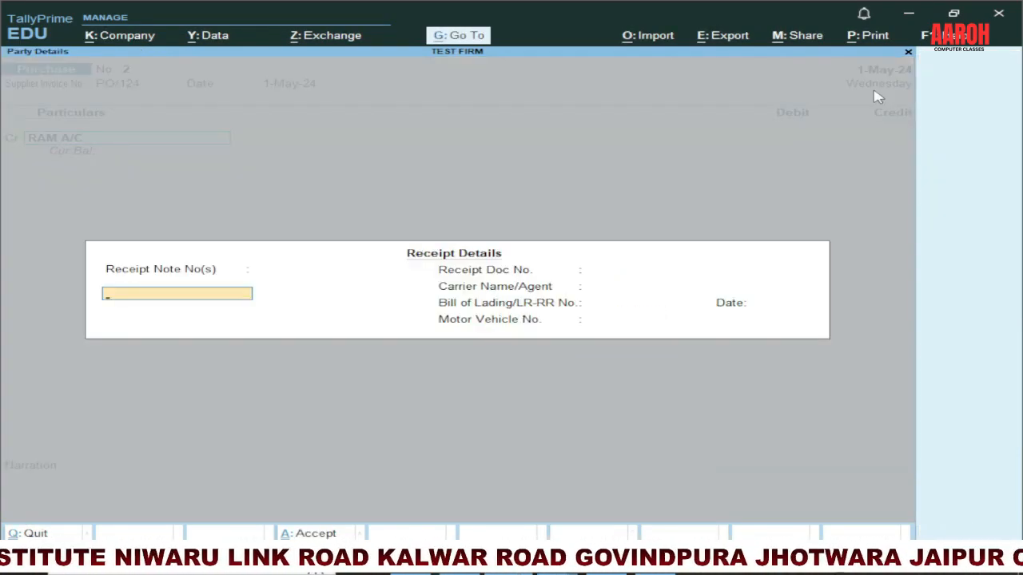
Step: Accept the receipt and party details, and credit the supplier with 120000 as New Ref PO/124
key("ctrl+a")
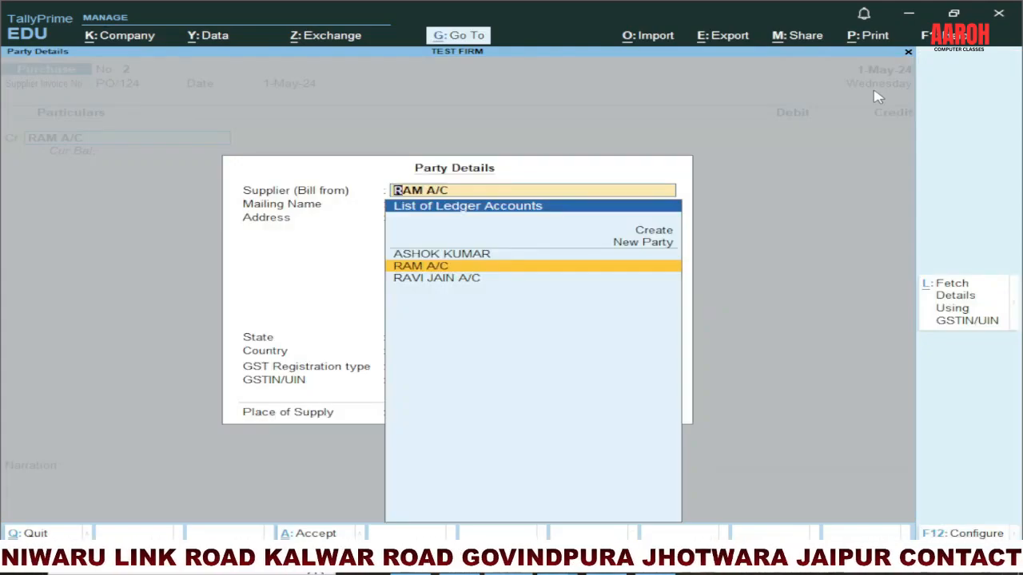
key("ctrl+a")
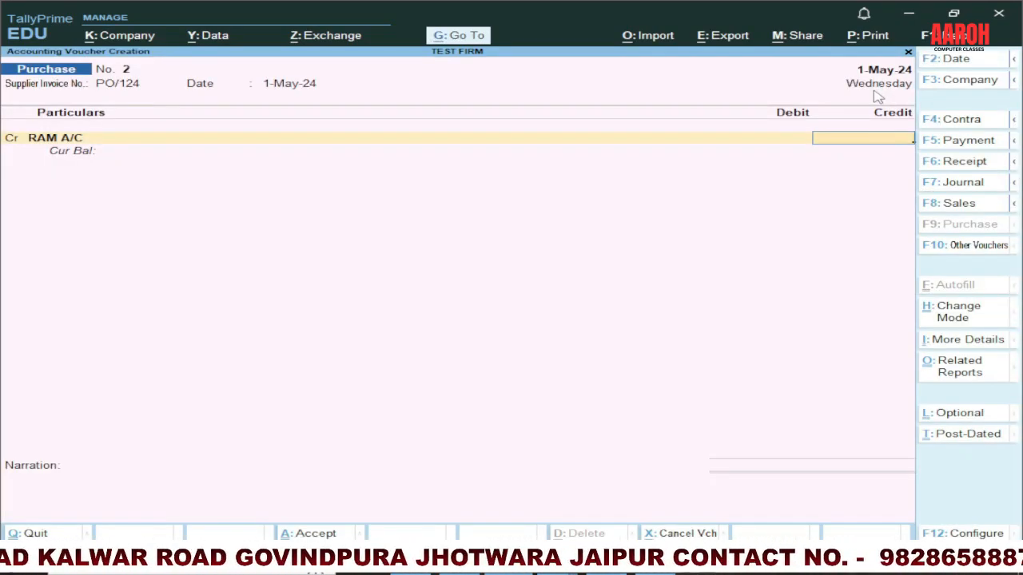
type("120000")
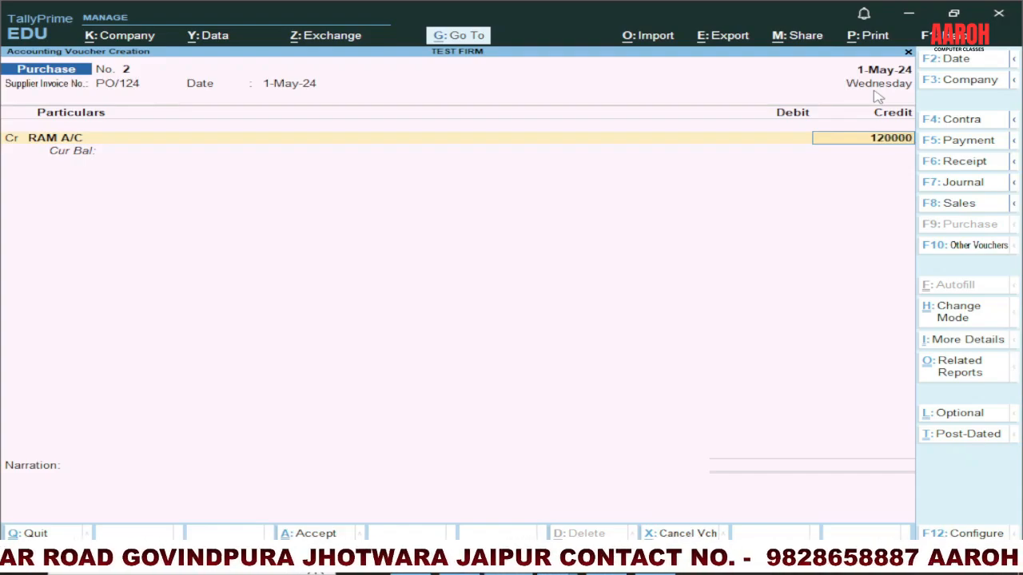
key("Return")
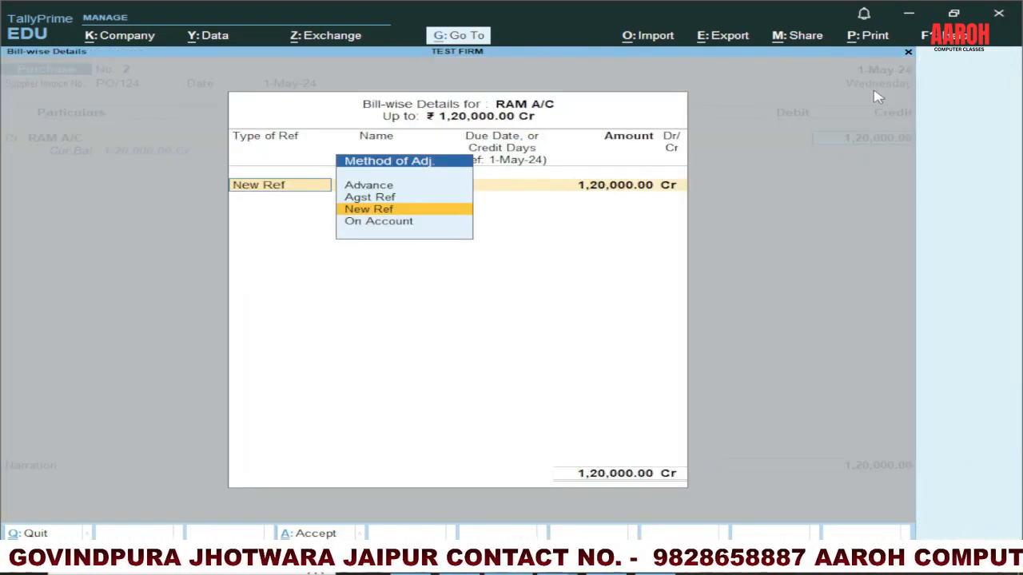
key("Return")
key("Return")
key("Return")
key("Return")
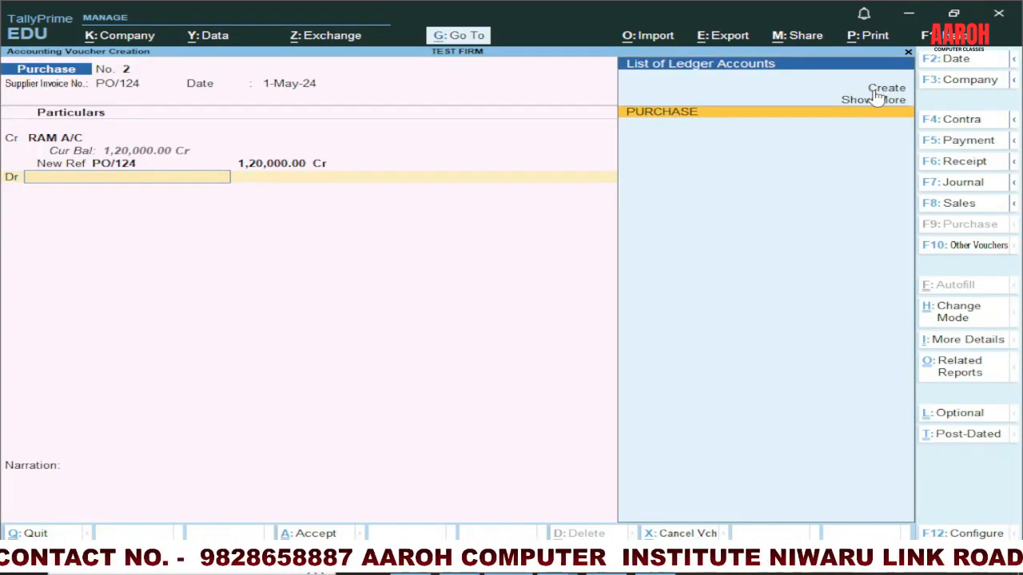
Step: Debit PURCHASE with 1,20,000.00 without inventory allocations and save the purchase voucher with an empty narration
key("Return")
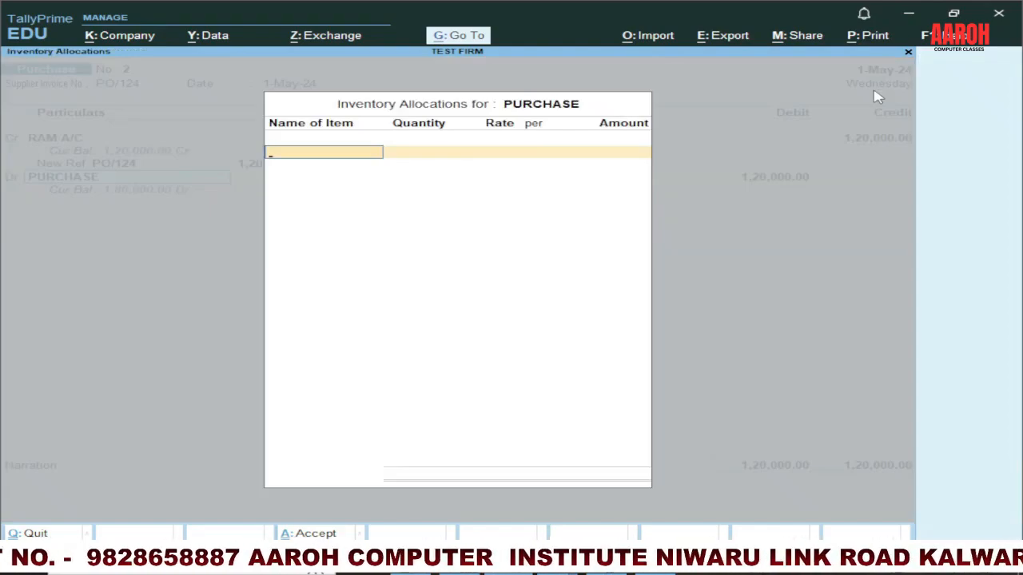
key("Return")
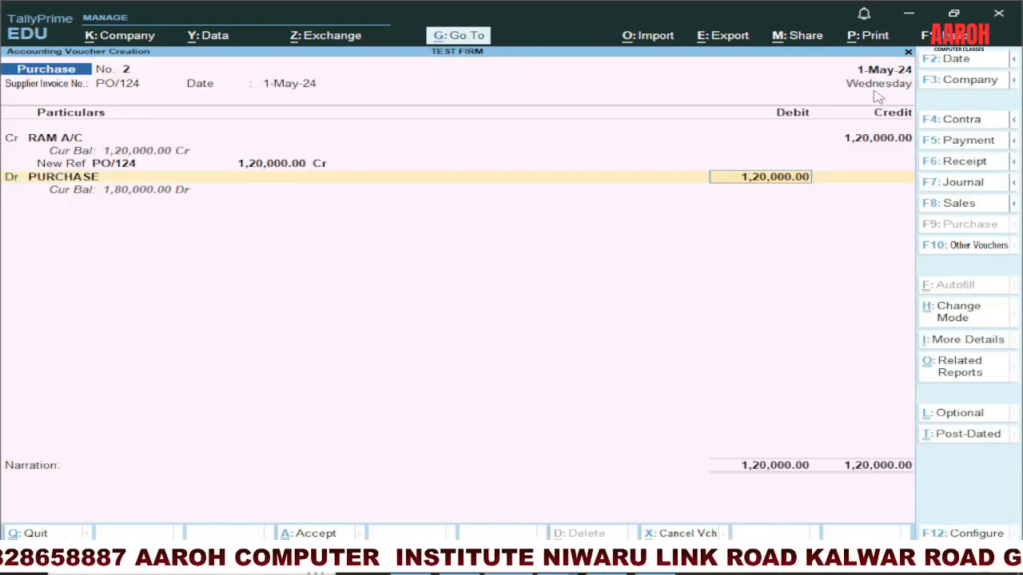
key("Return")
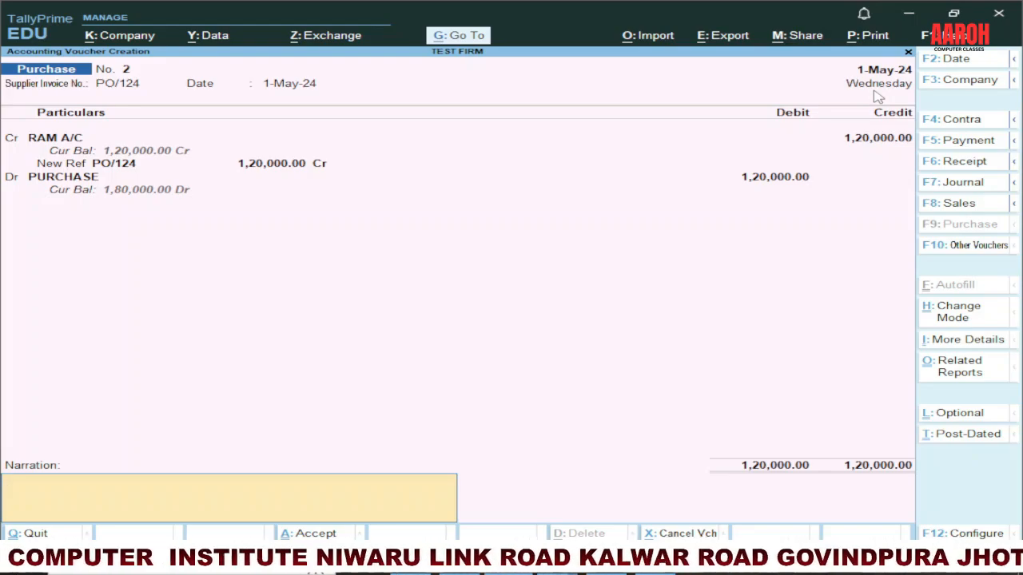
key("Return")
key("Return")
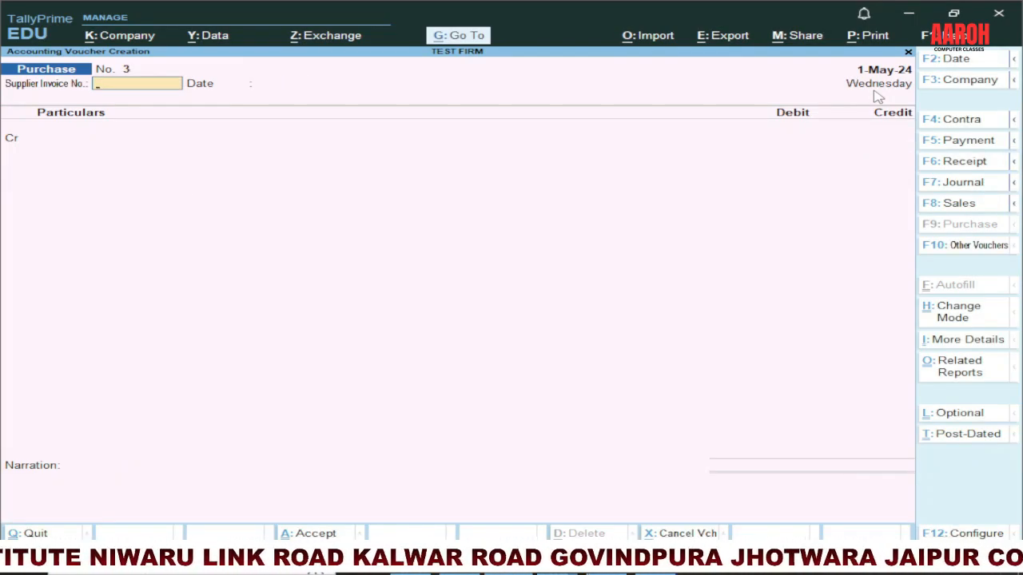
Step: Enter supplier invoice number PO12 with date 1-May-24 in the new purchase voucher
type("PO")
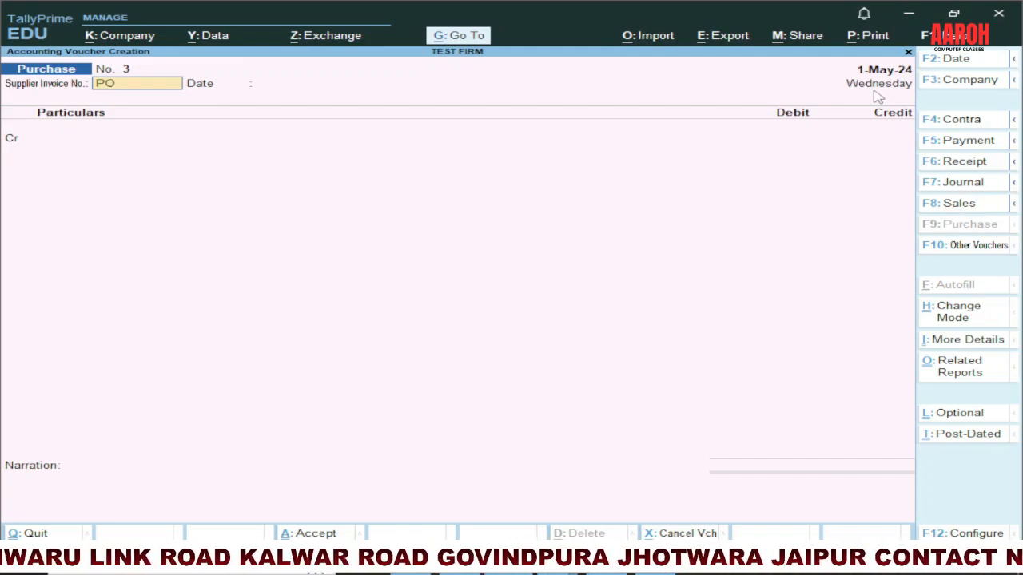
type("12")
key("Return")
key("Return")
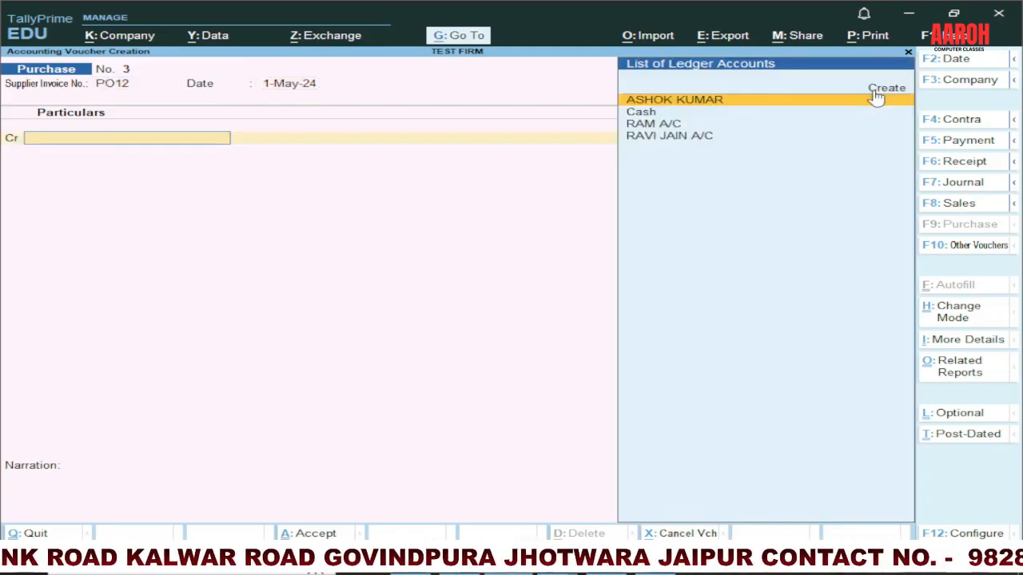
Step: Credit Cash with 50000 in the purchase voucher, leaving the receipt details blank and accepting the party details
key("Down")
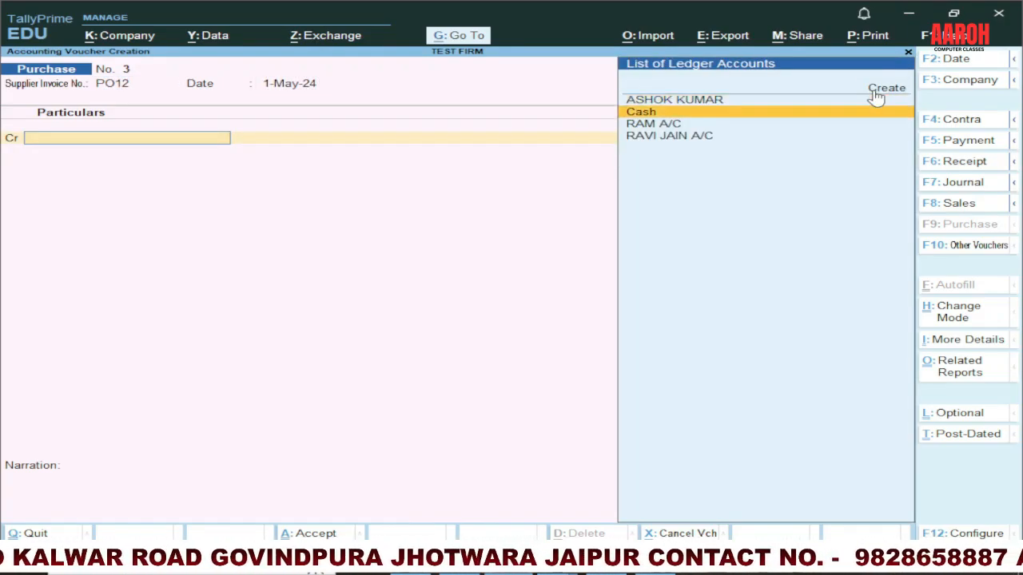
key("Return")
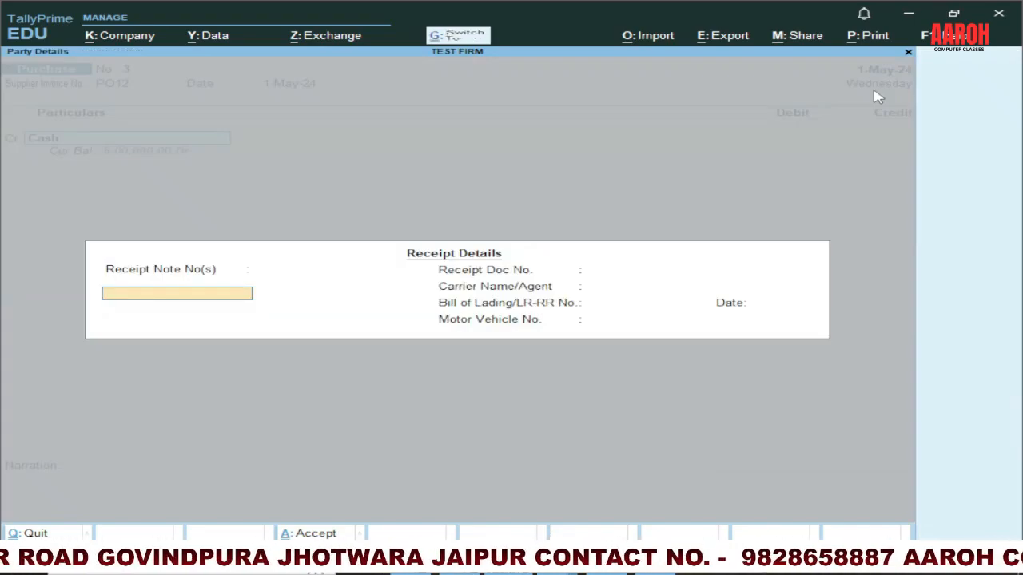
key("ctrl+a")
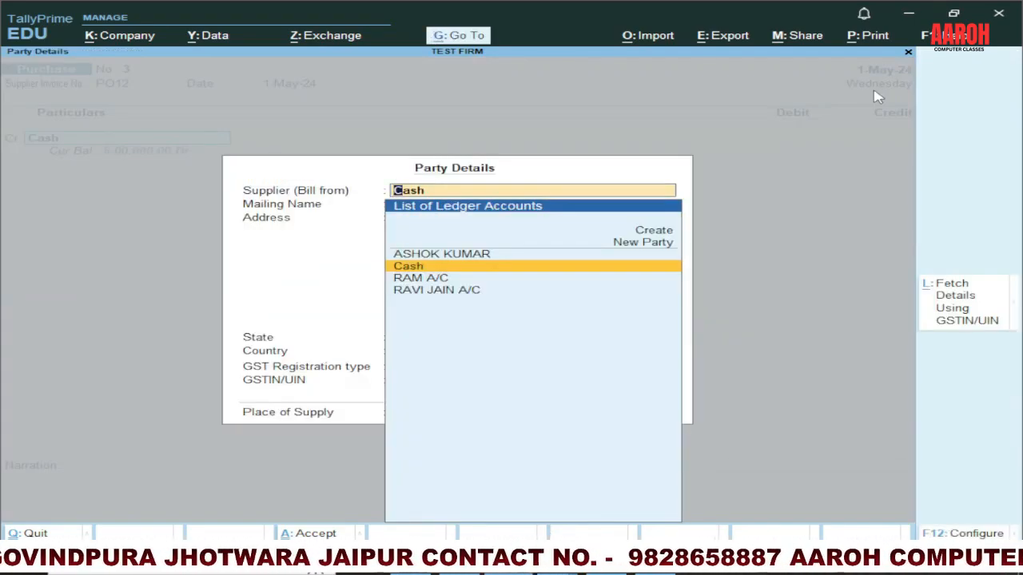
key("ctrl+a")
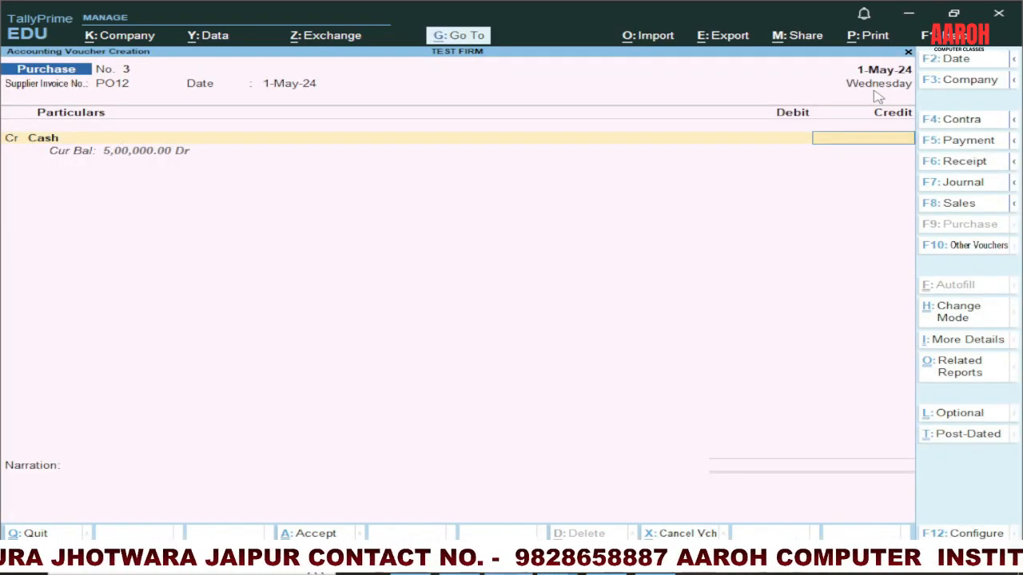
type("50000")
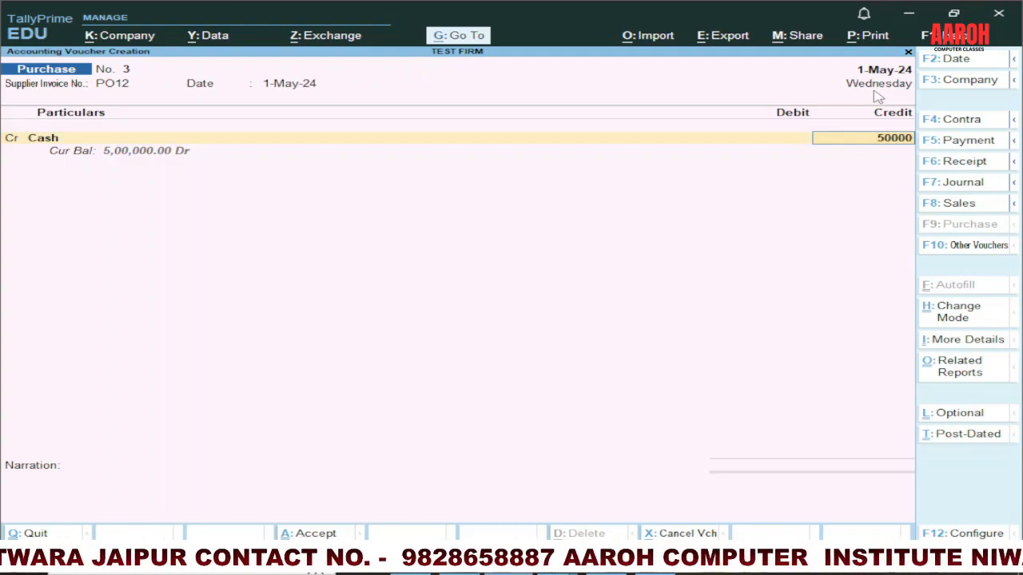
key("Return")
key("Return")
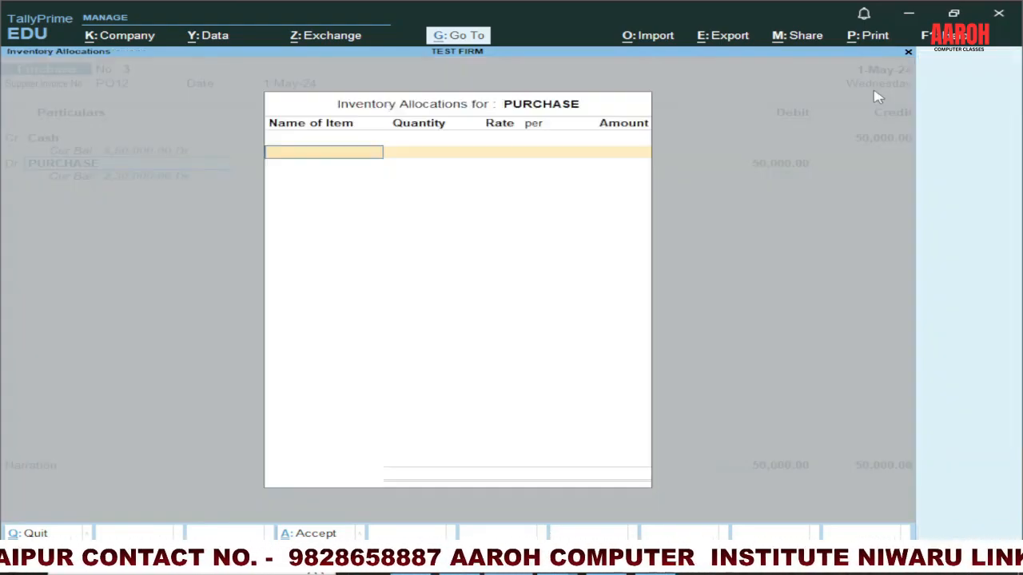
Step: Debit PURCHASE with 50,000.00 without inventory allocations and save the voucher with the narration GOODS PURCHASE
key("ctrl+a")
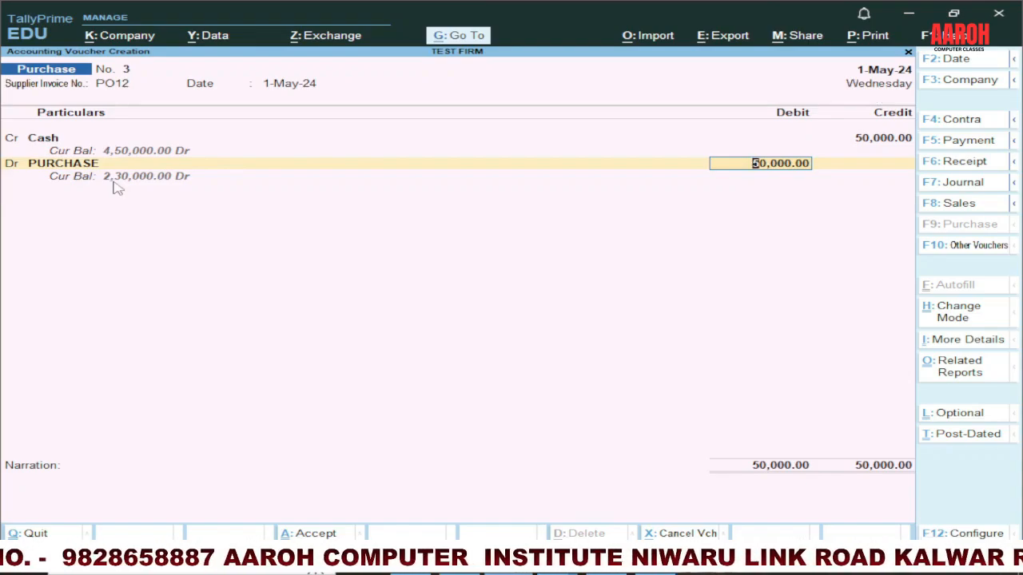
key("Return")
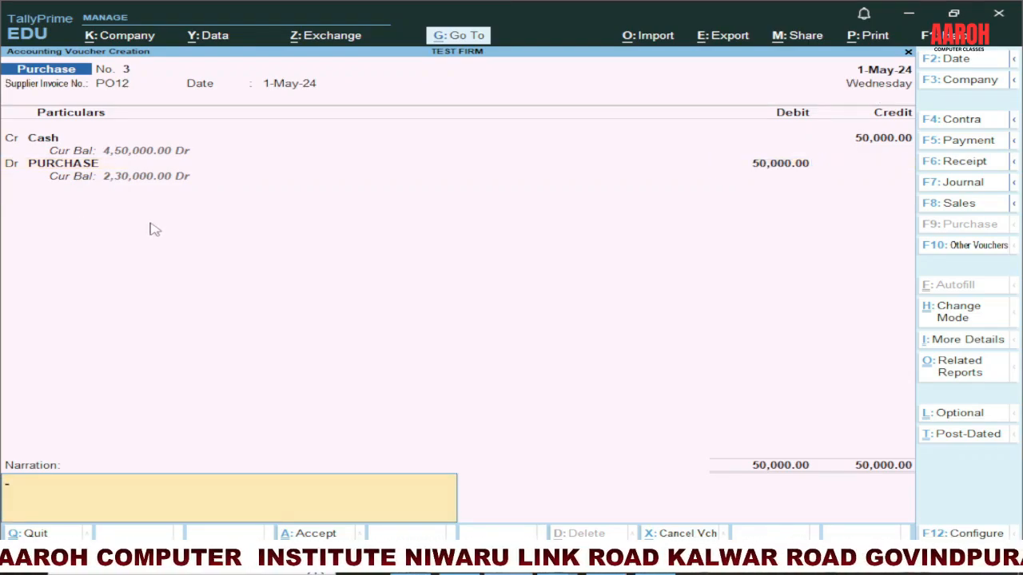
type("GOODS PURCHASE")
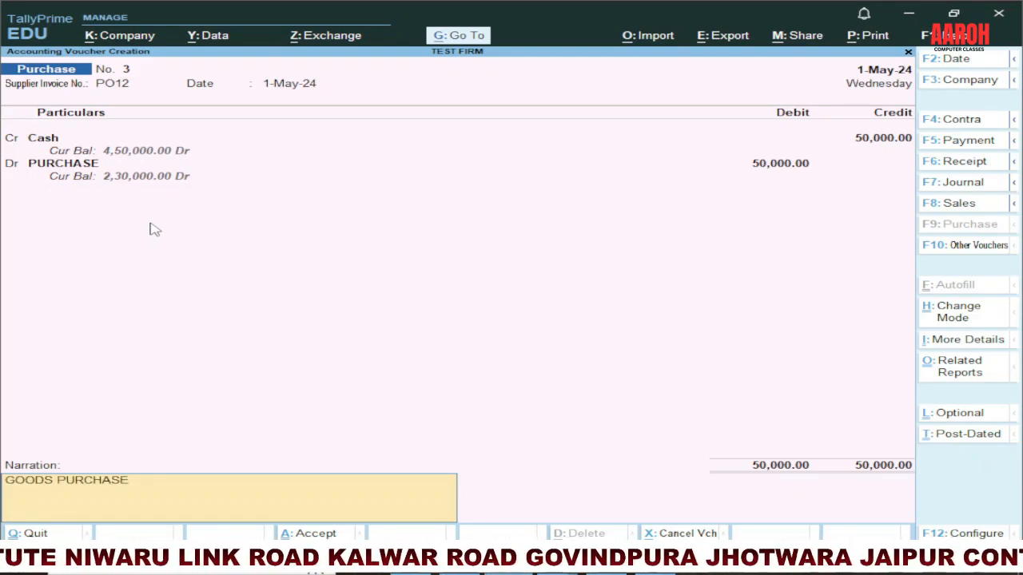
key("Return")
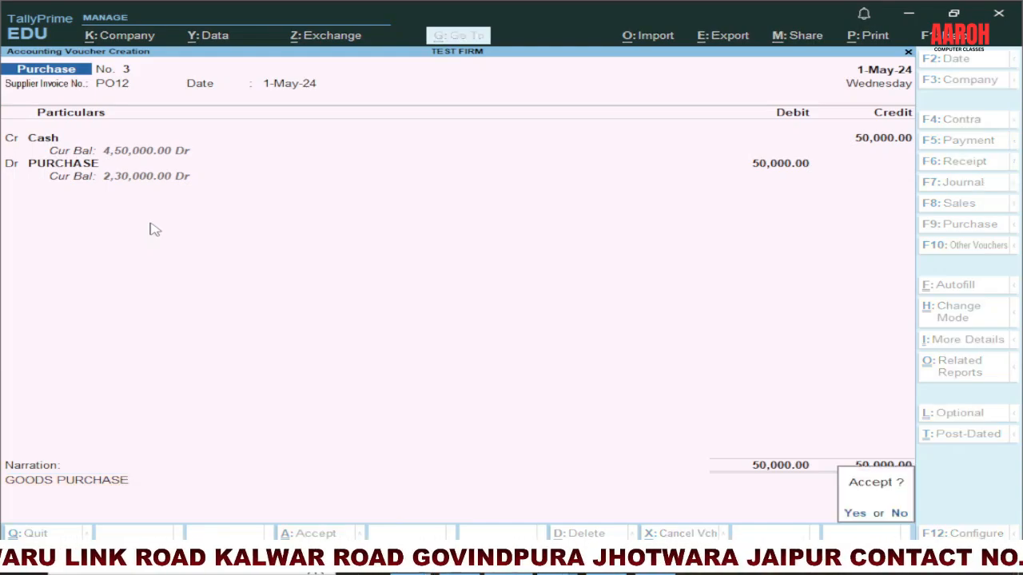
key("y")
Step: Check the sales entry in the PowerPoint slide table, and start a TallyPrime sales voucher in As Voucher mode
key("alt+Tab")
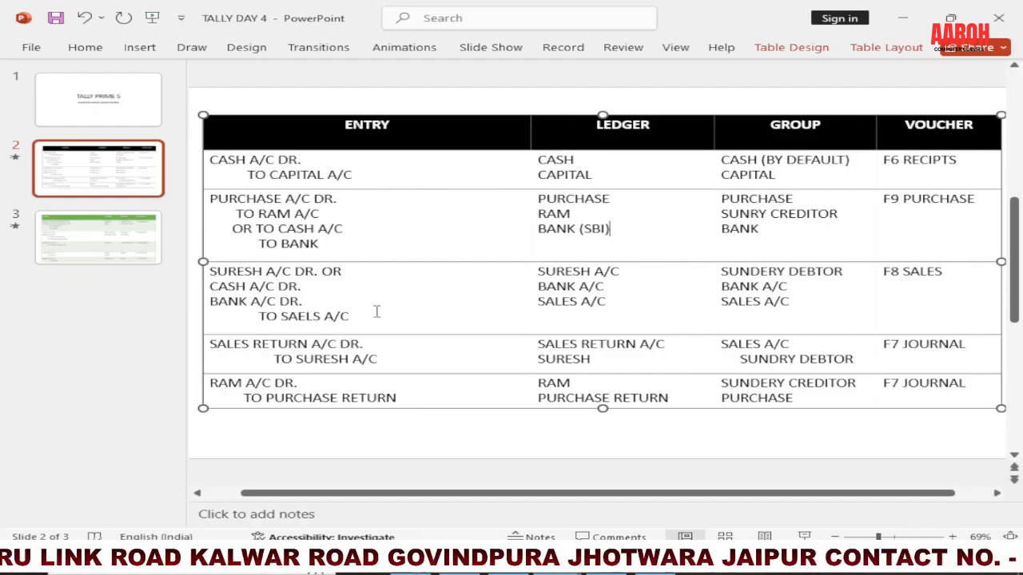
key("alt+Tab")
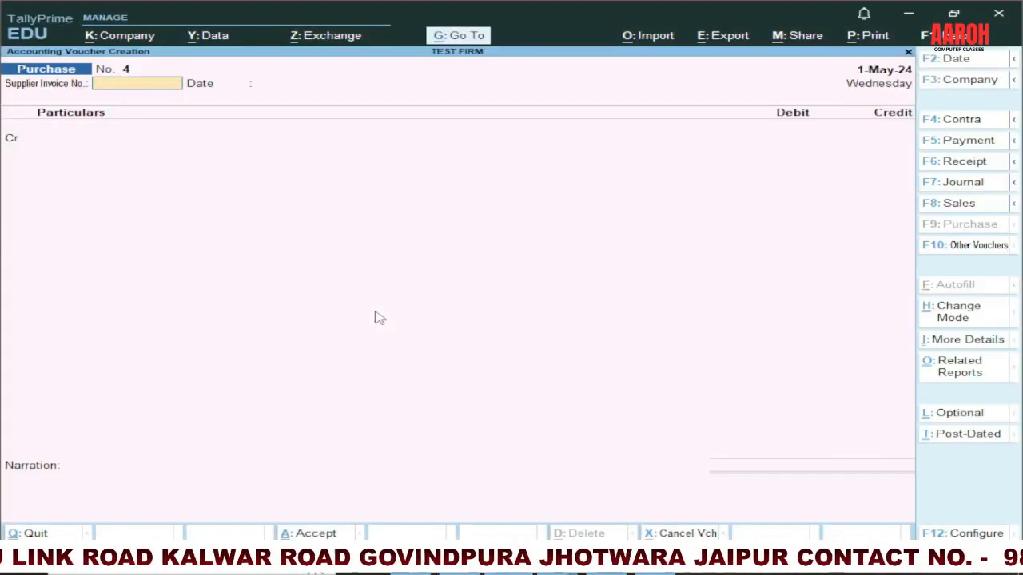
left_click(951, 204)
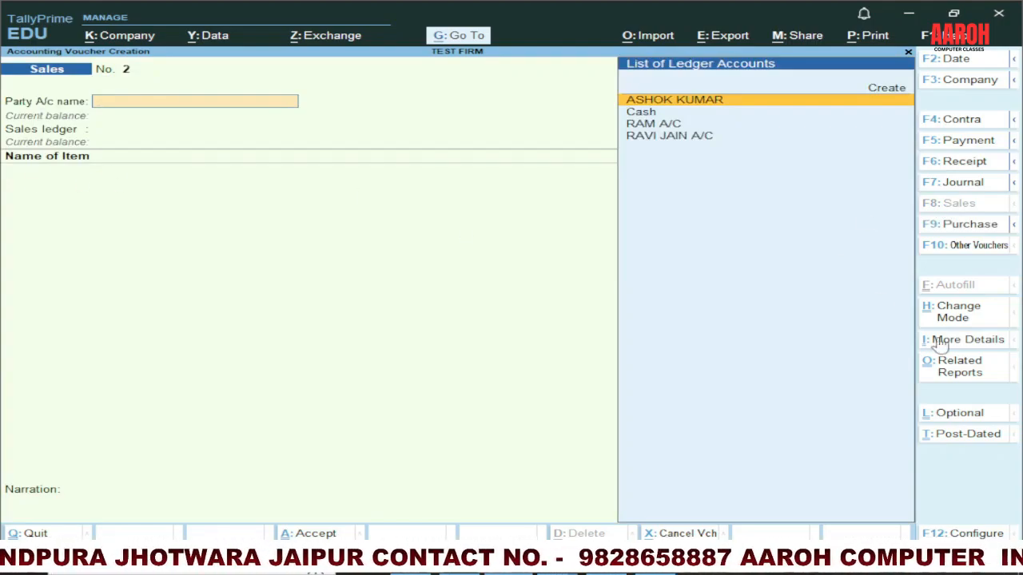
left_click(956, 312)
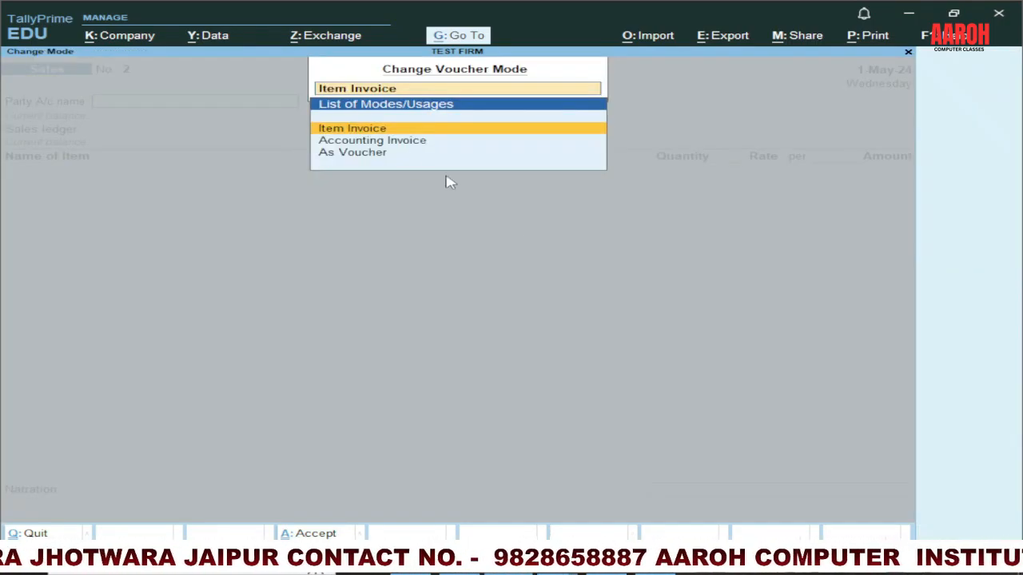
left_click(352, 156)
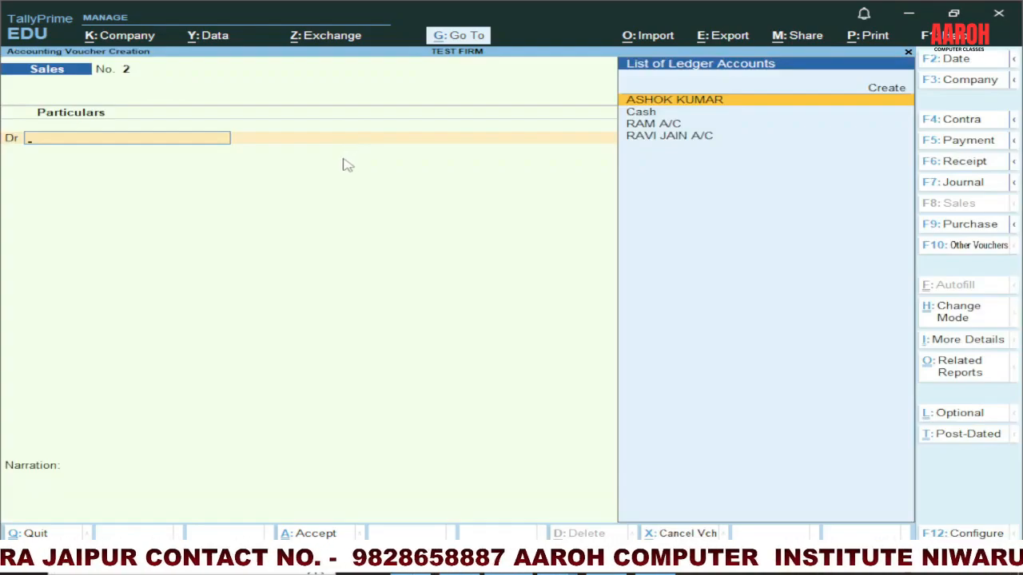
Step: Set the sales voucher date to 1-Jun-24
left_click(955, 61)
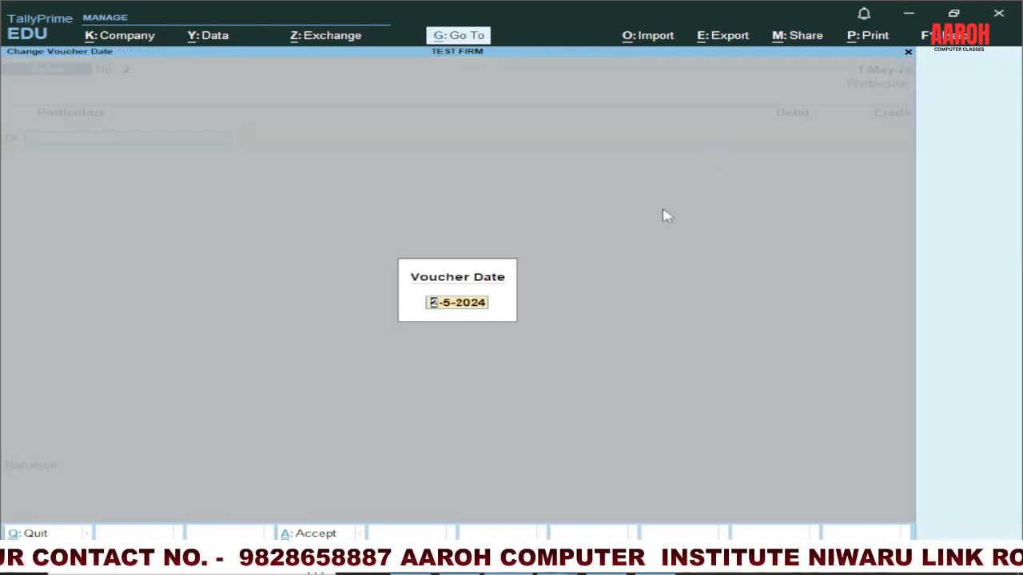
type("1-6")
key("Return")
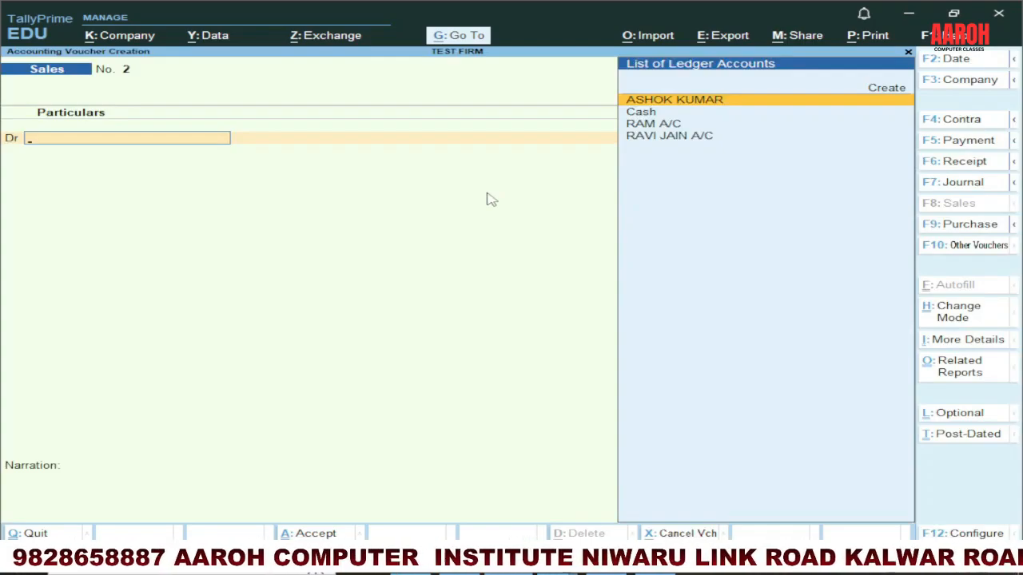
Step: Create a ledger with the customer's account name from the sales voucher and place it under Sundry Debtors
left_click(883, 95)
type("SURES")
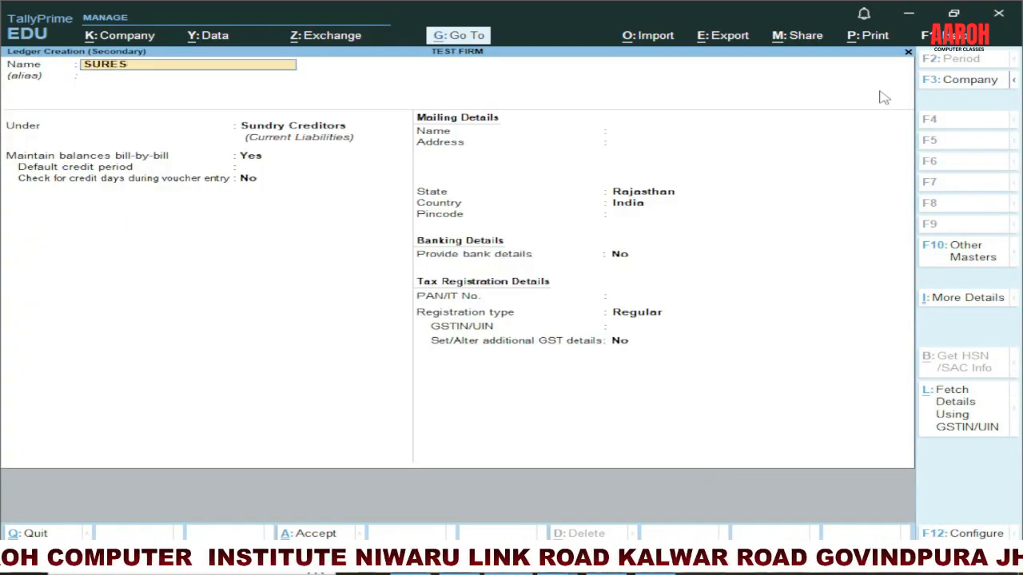
type("H A/C")
key("Return")
key("Return")
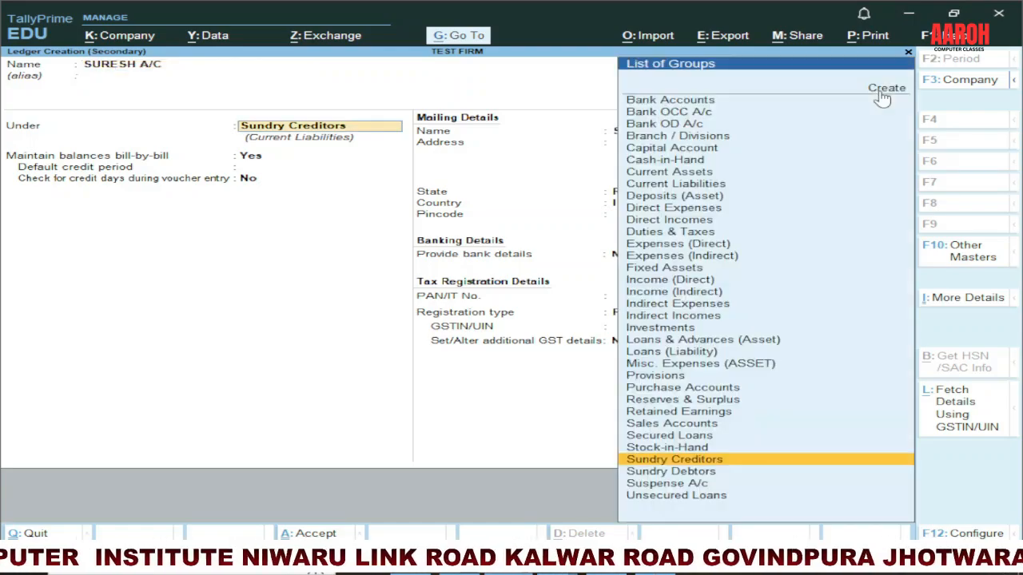
type("SUND")
key("Down")
Step: Save the customer ledger with bill-by-bill balances, state Rajasthan, Regular registration type, and blank address, pincode and tax numbers
key("Return")
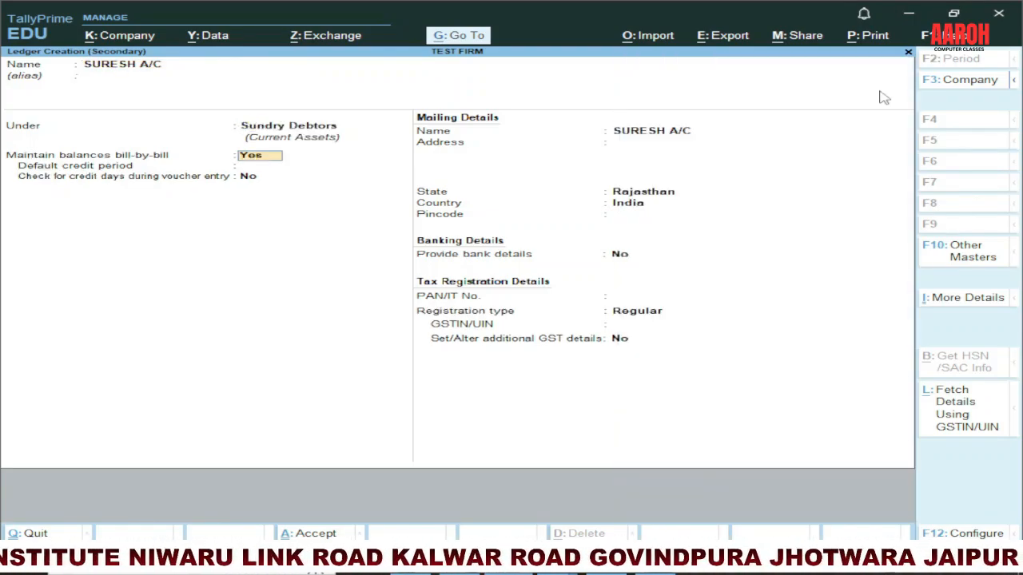
key("Return")
key("Return")
key("Return")
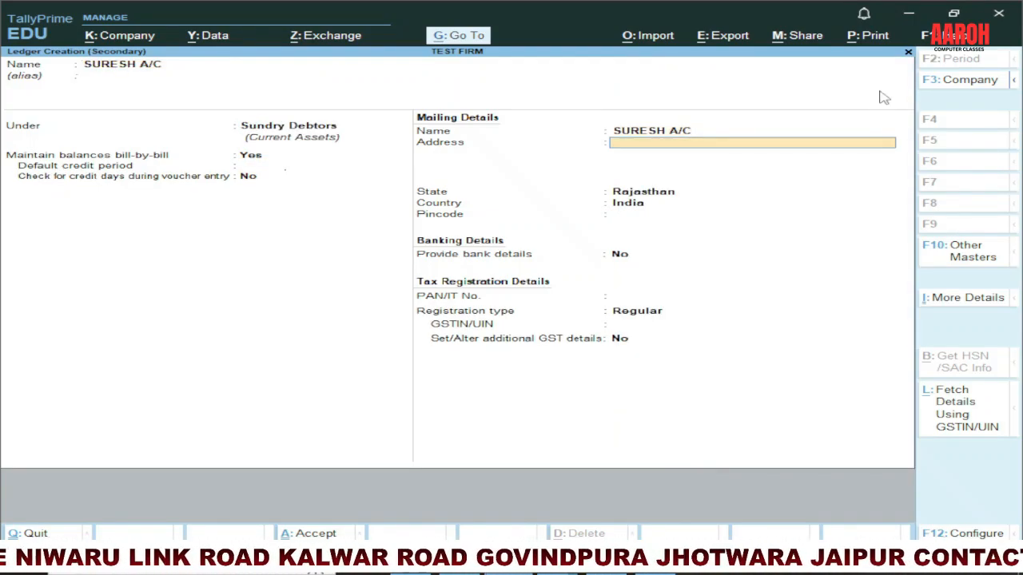
key("Return")
key("Return")
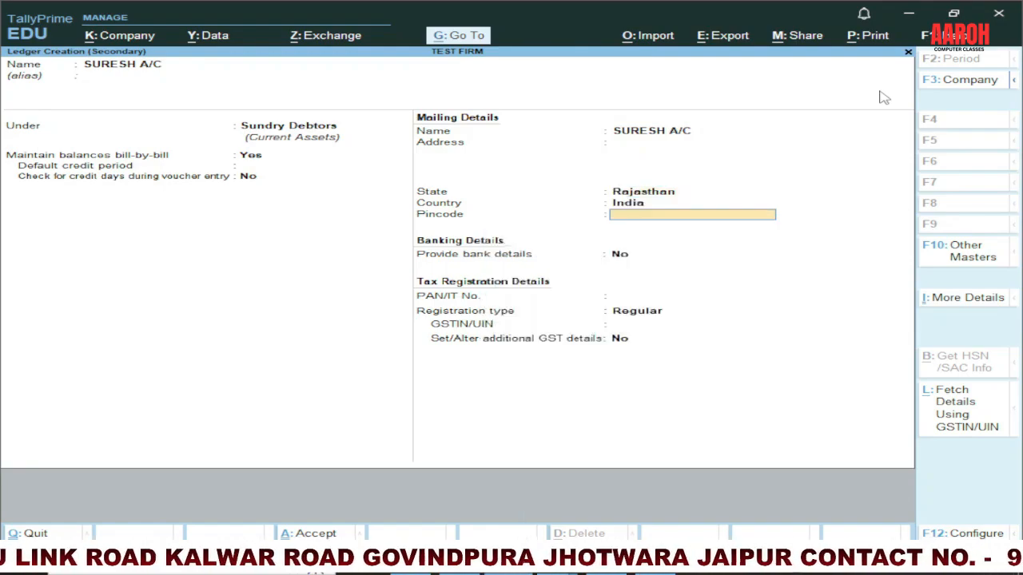
key("Return")
key("Return")
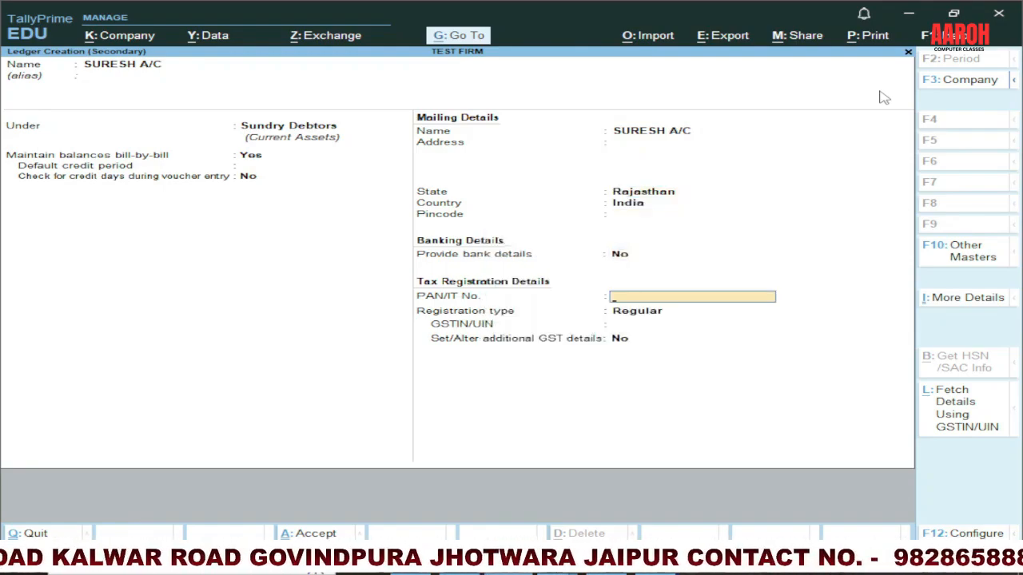
key("Return")
key("Return")
key("Return")
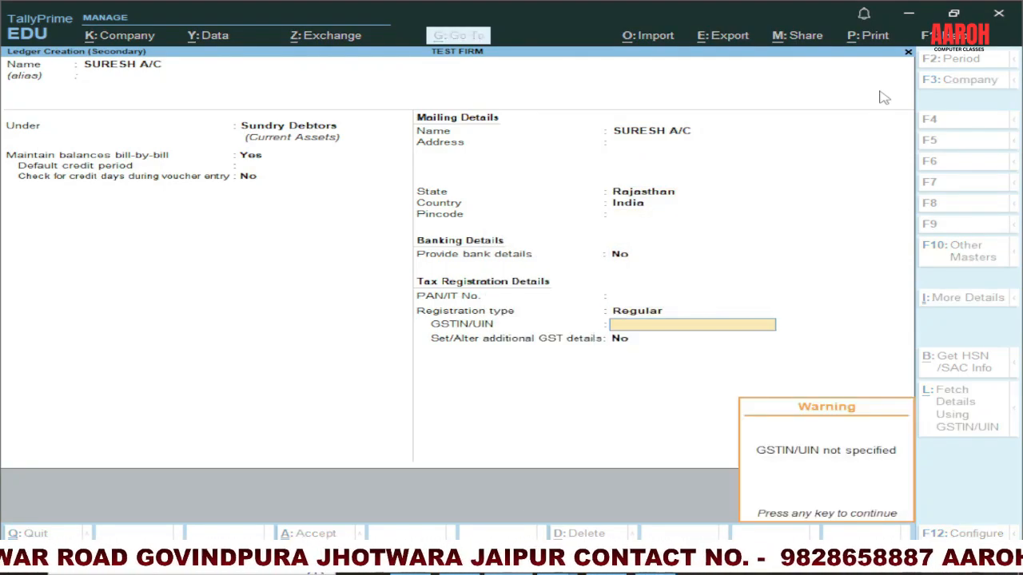
key("Return")
key("Return")
key("Return")
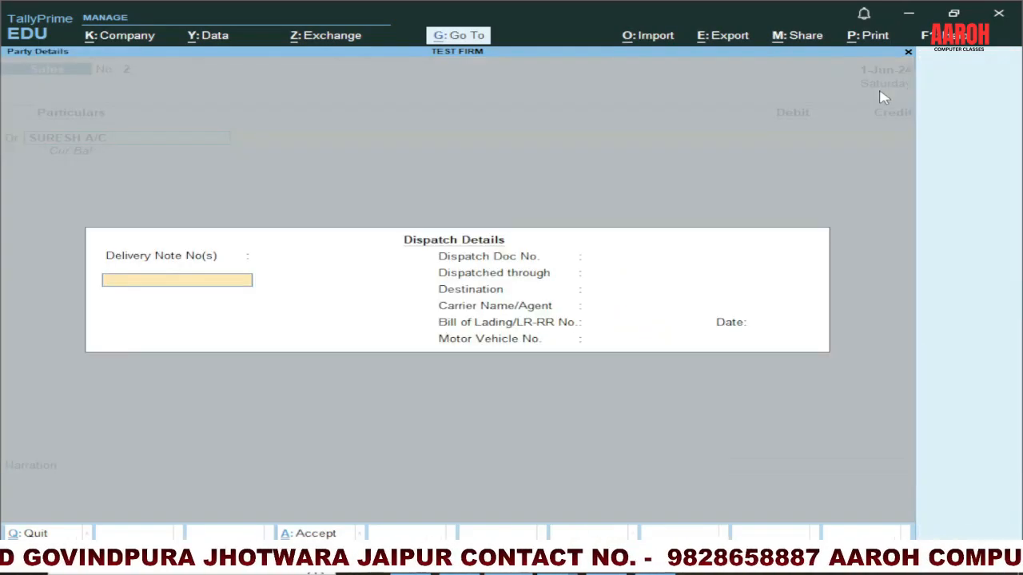
Step: Accept the blank dispatch details and party details, and debit the customer with 80,000 as New Ref 2
key("ctrl+a")
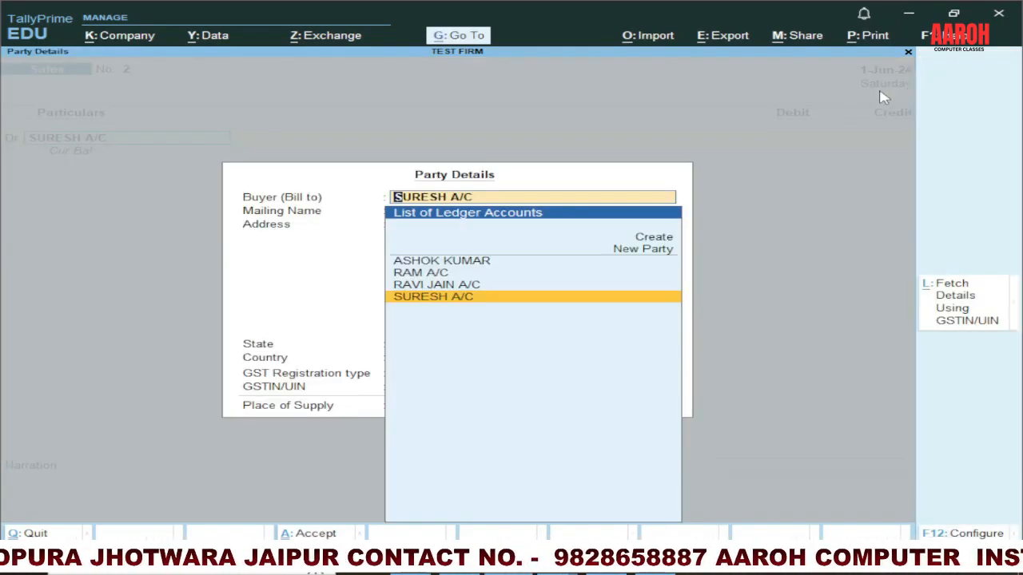
key("ctrl+a")
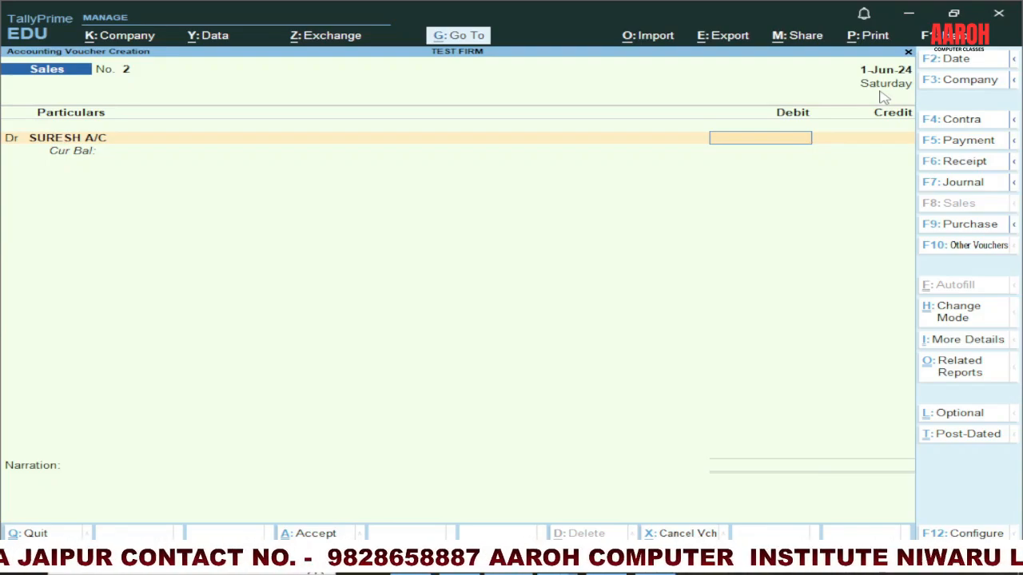
type("8")
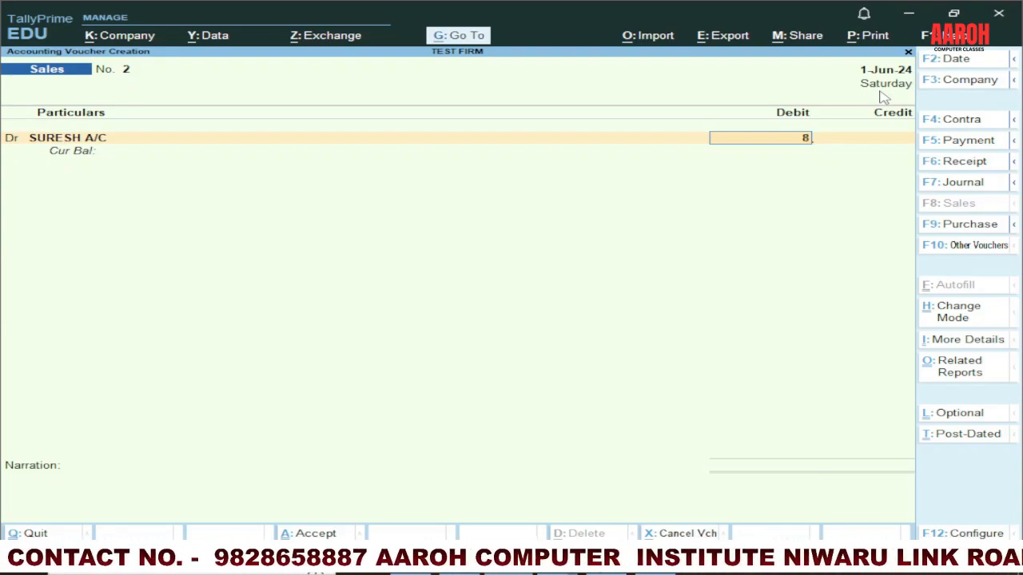
type("0,000")
key("Return")
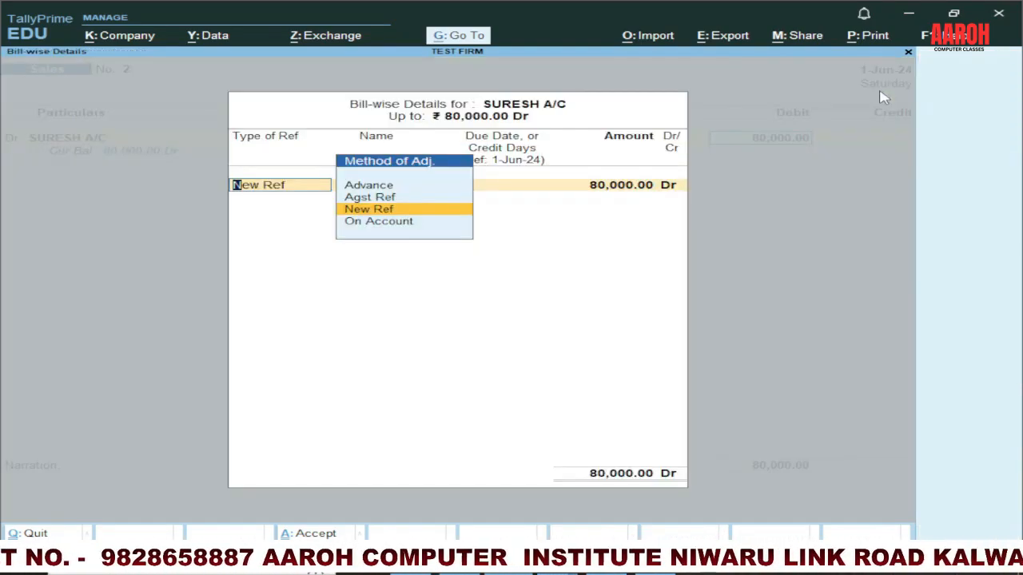
key("Return")
Step: Credit SALES A/C with 80,000 without inventory items, and save the voucher with a narration stating goods were sold to the customer
key("Return")
key("Return")
key("Return")
key("Return")
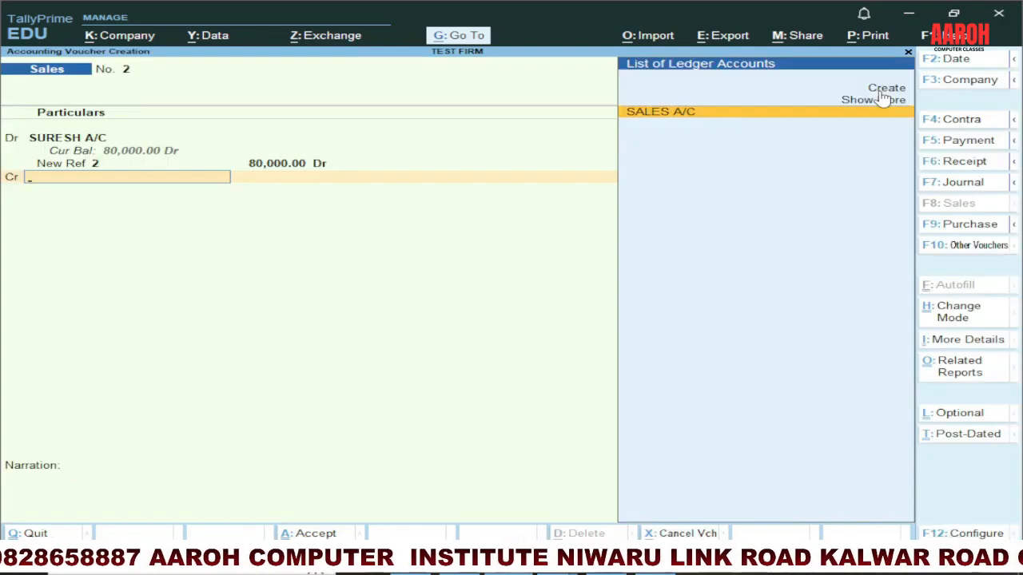
key("Return")
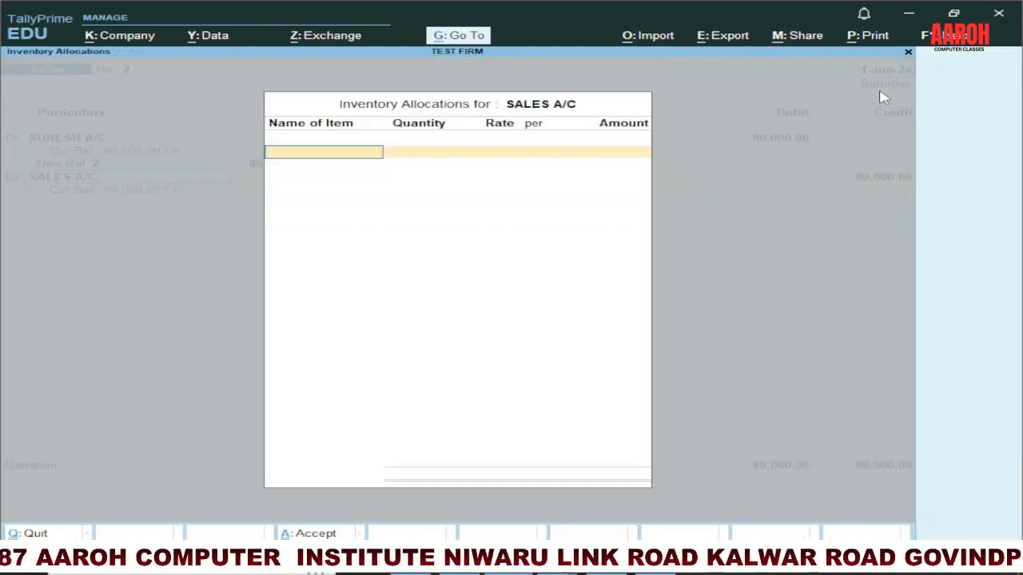
key("Escape")
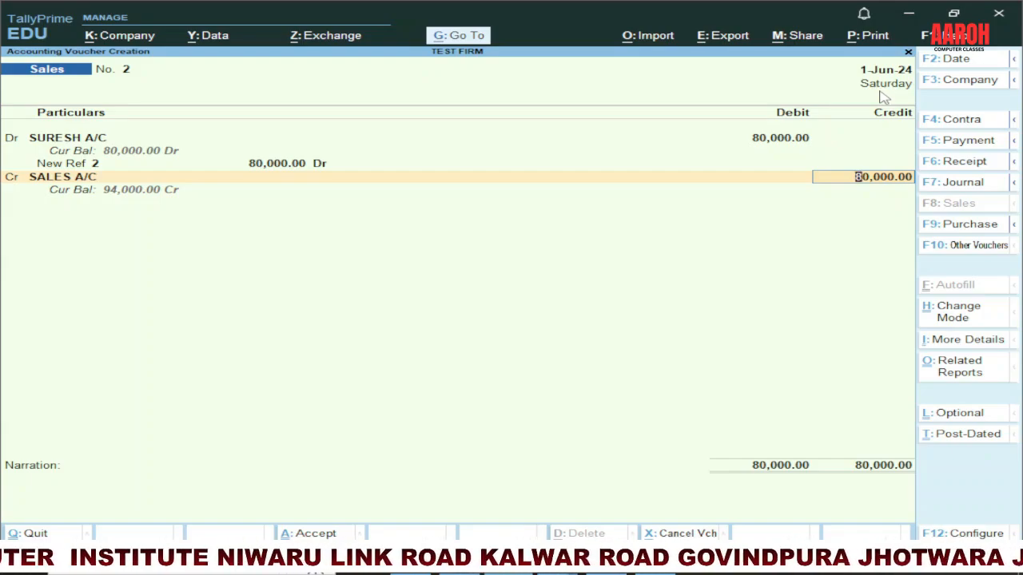
key("Return")
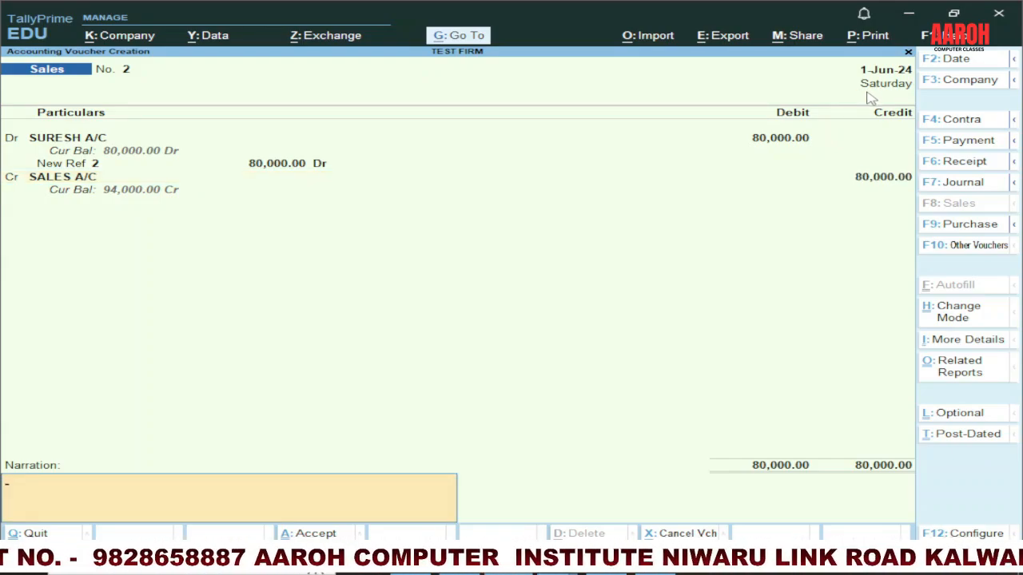
type("SO")
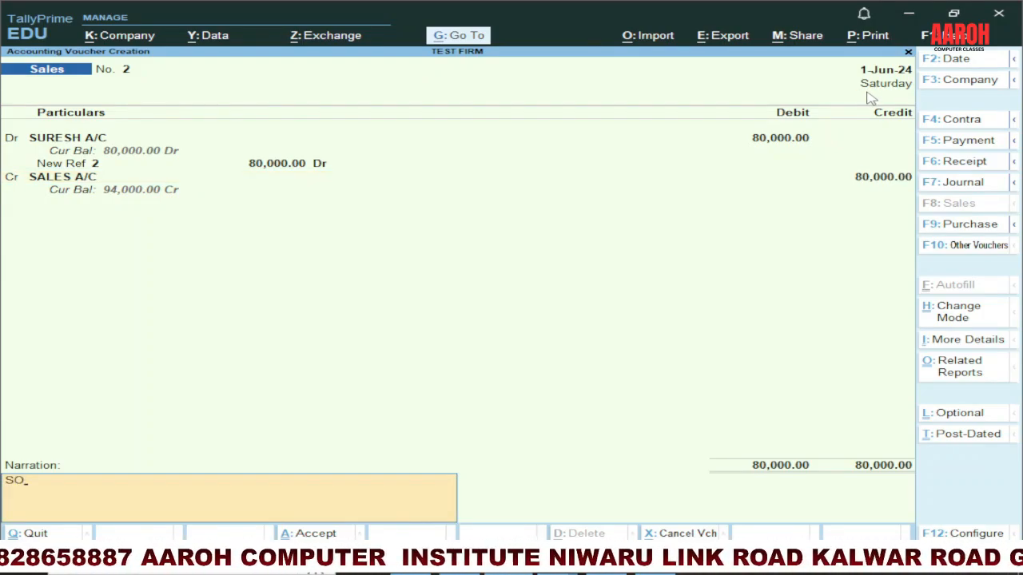
type("LD GOODS TO")
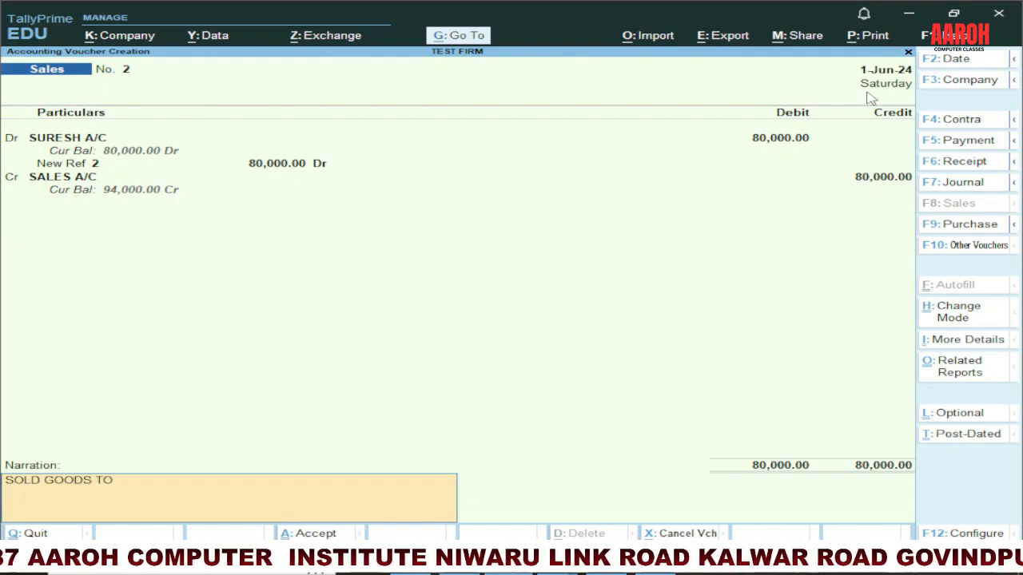
type(" SURESH")
key("Return")
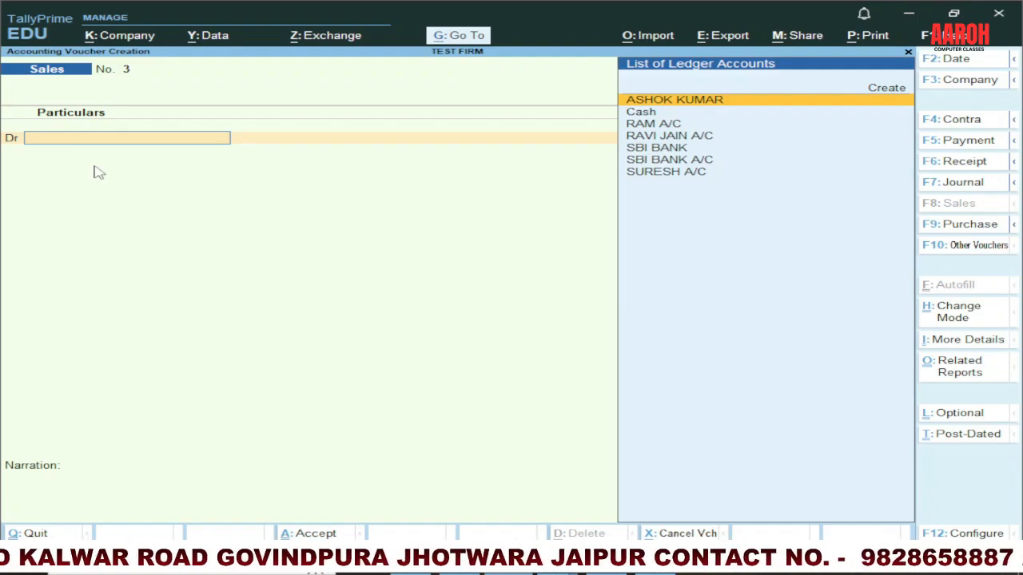
Step: Debit Cash with 45,000 in the new sales voucher, keeping the default dispatch and party details, and credit SALES A/C with the same amount
type("ca")
key("Return")
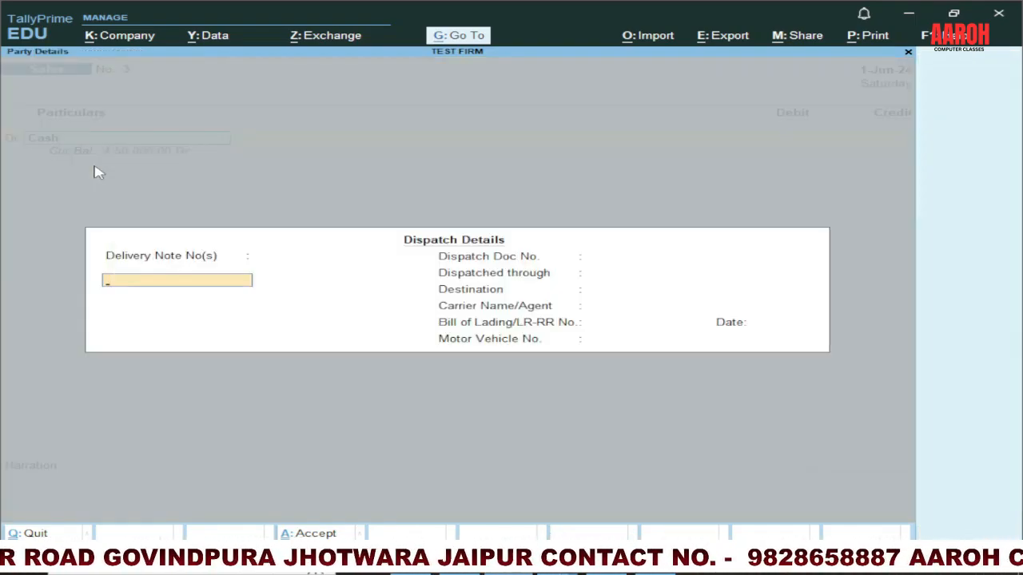
key("Return")
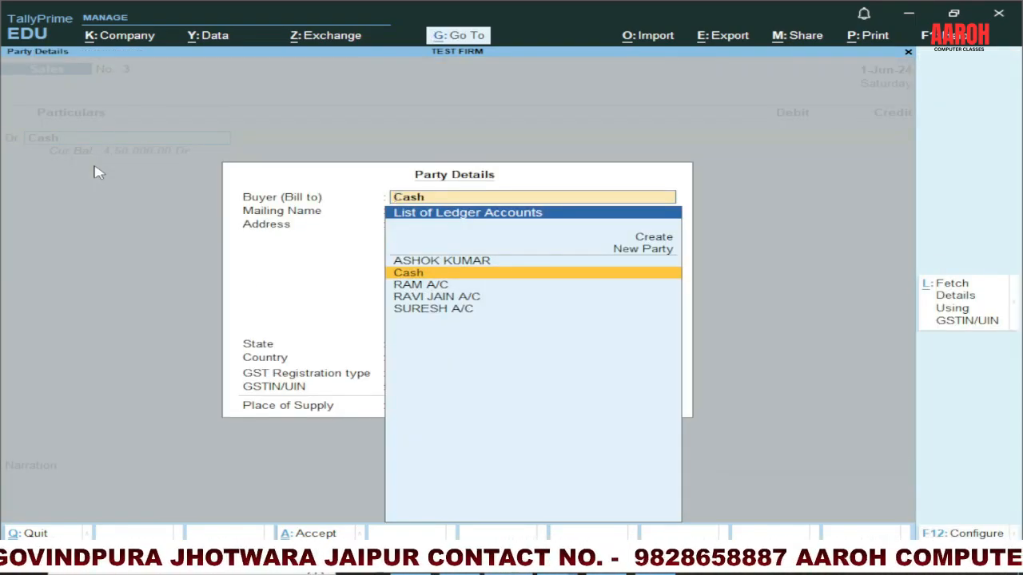
key("Return")
key("ctrl+a")
type("45000")
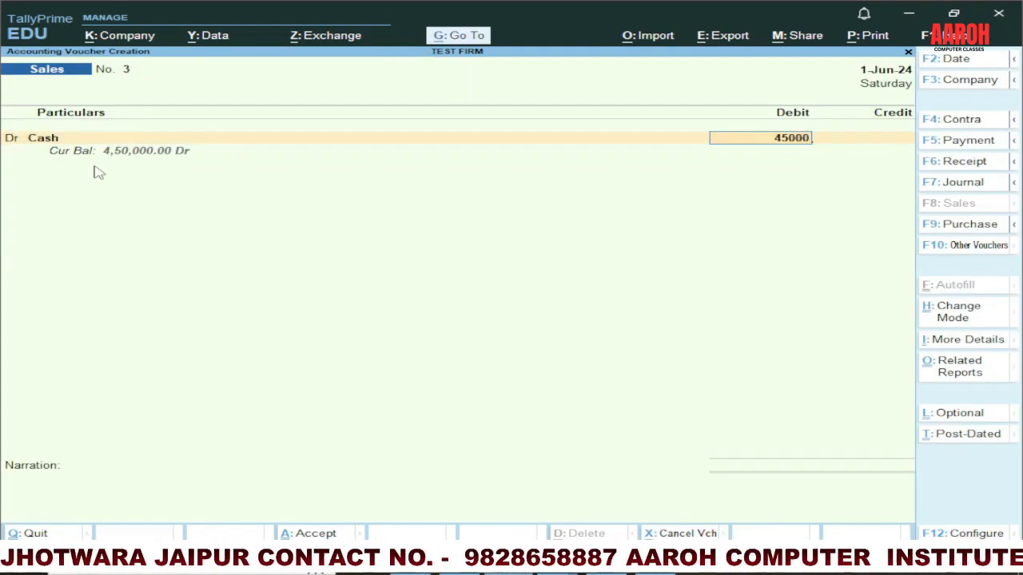
key("Return")
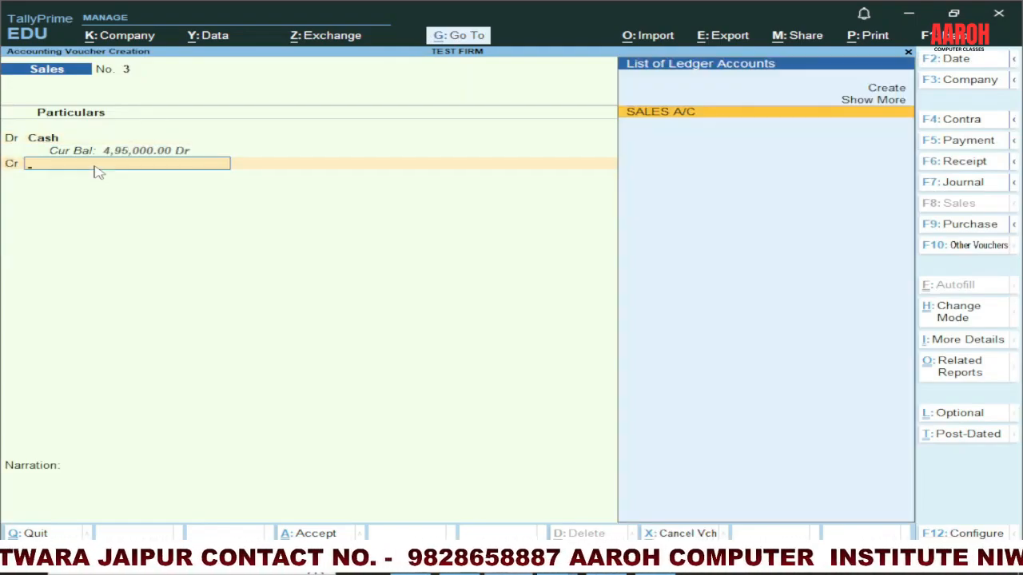
key("Return")
key("Return")
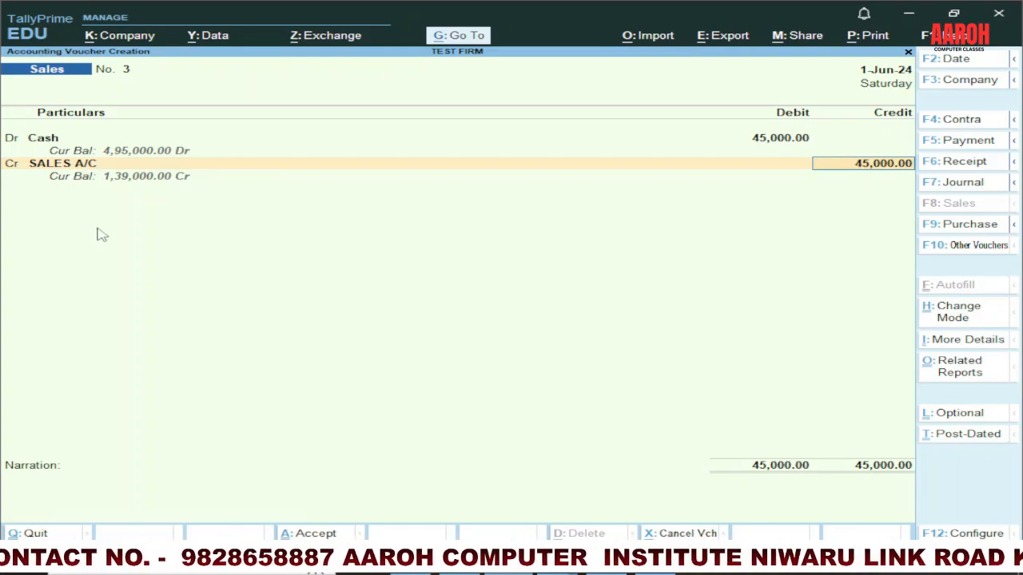
Step: Change the sales voucher's debit account to SBI BANK, accept its dispatch and party details, and save the voucher
key("BackSpace")
key("BackSpace")
key("BackSpace")
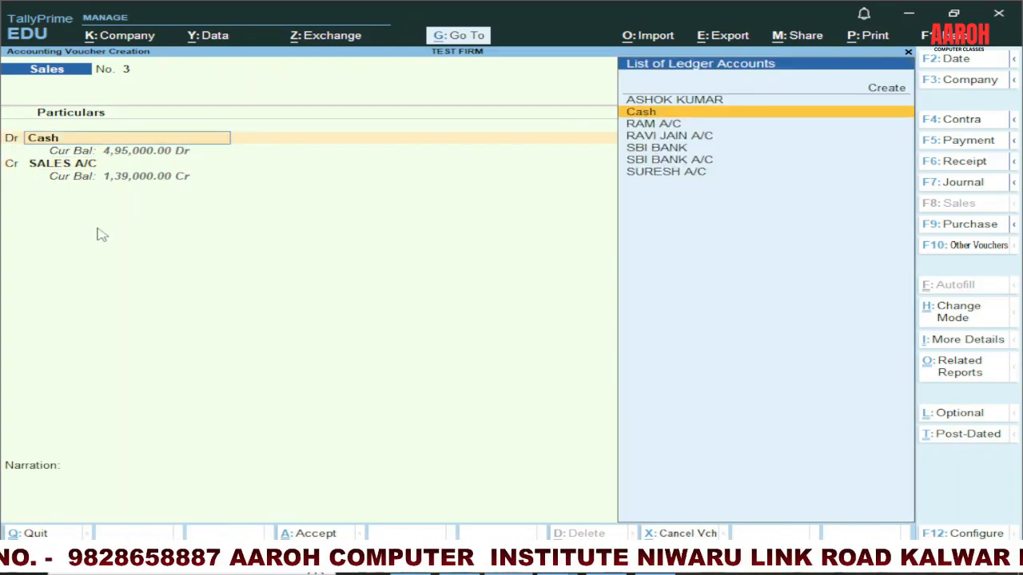
key("Down")
key("Down")
key("Down")
key("Return")
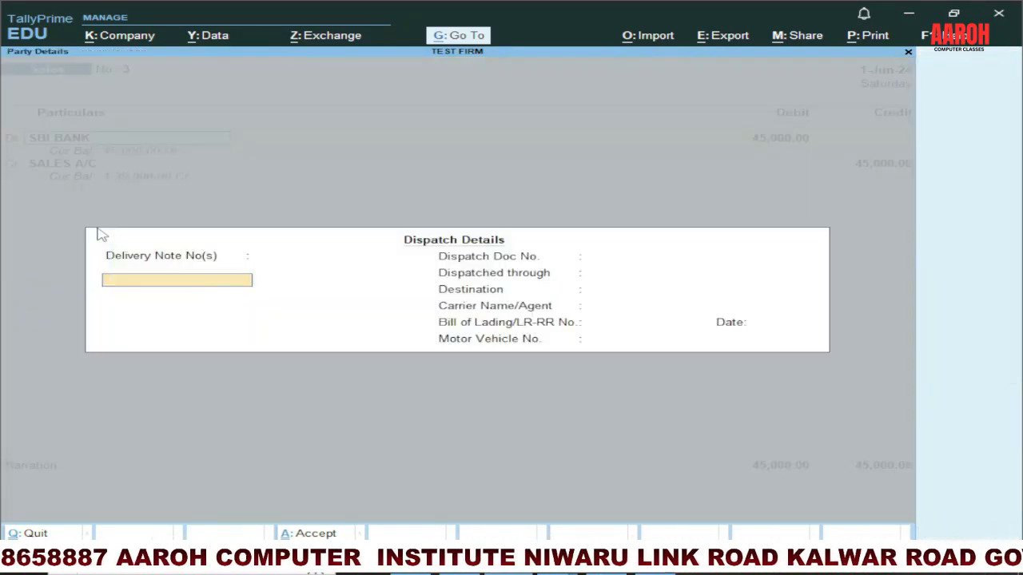
key("ctrl+a")
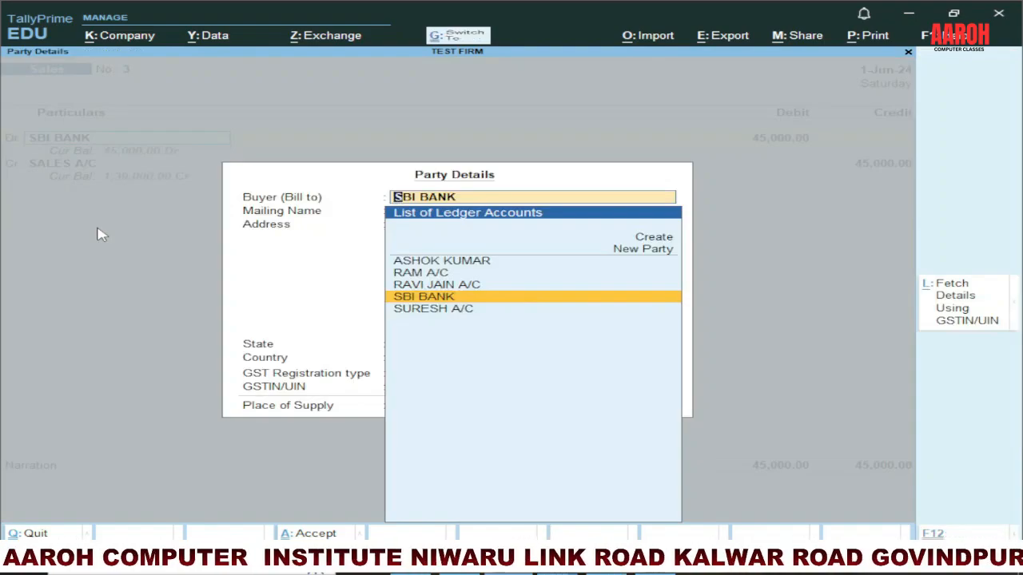
key("ctrl+a")
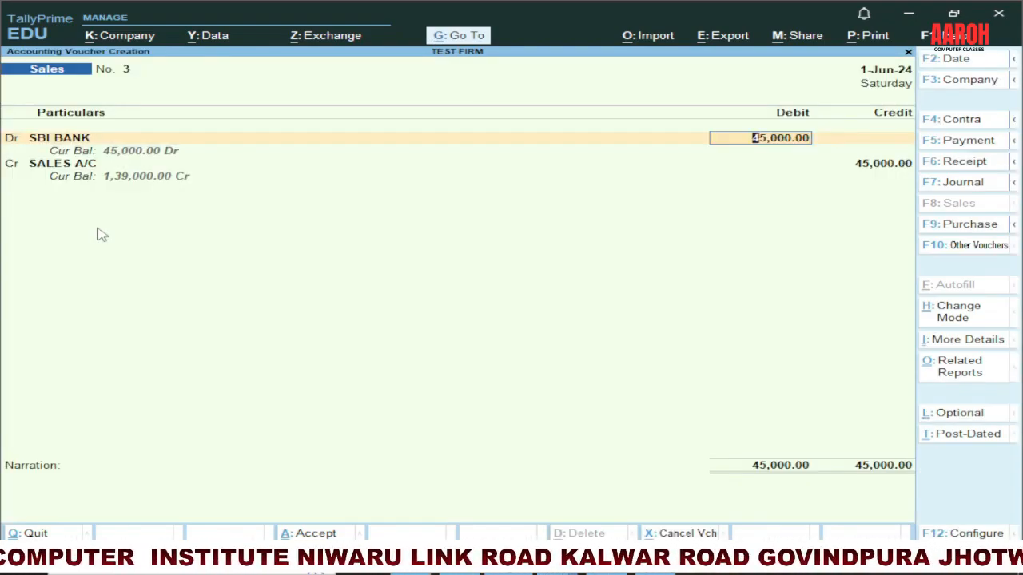
key("ctrl+a")
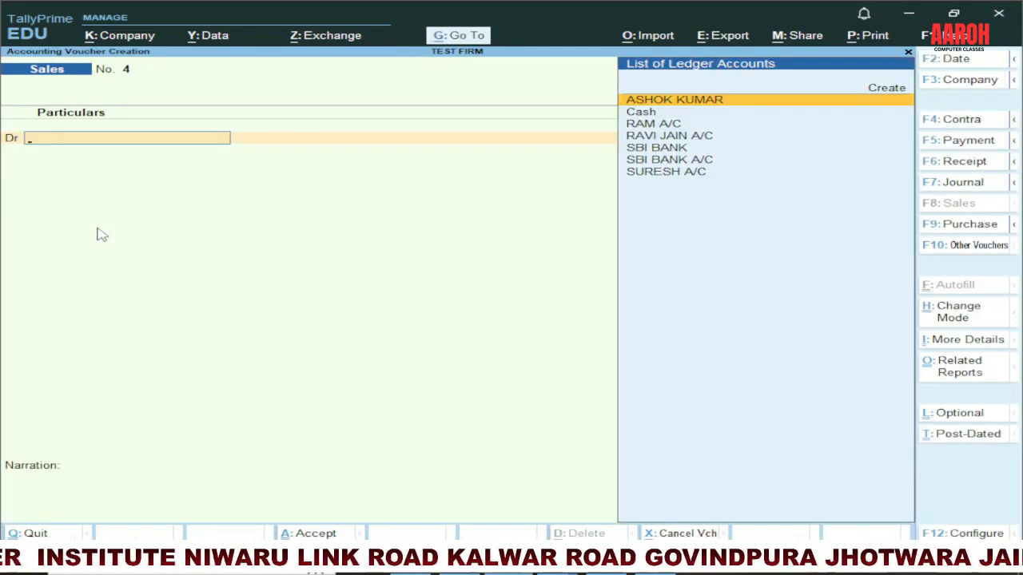
Step: Check the sales return entry in the PowerPoint table and switch to a Journal voucher in TallyPrime
key("alt+Tab")
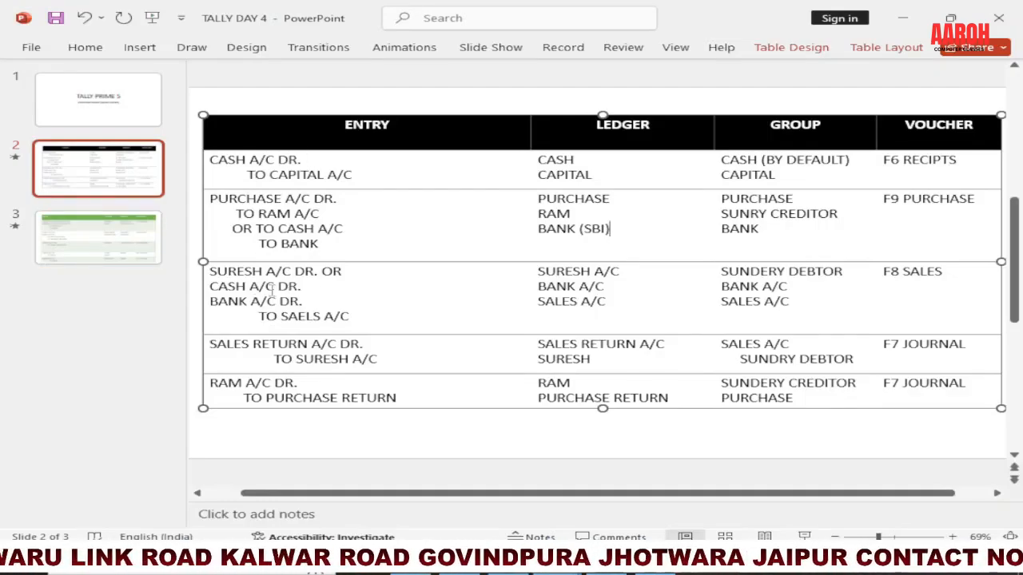
scroll(271, 313, "down", 2)
scroll(284, 313, "up", 2)
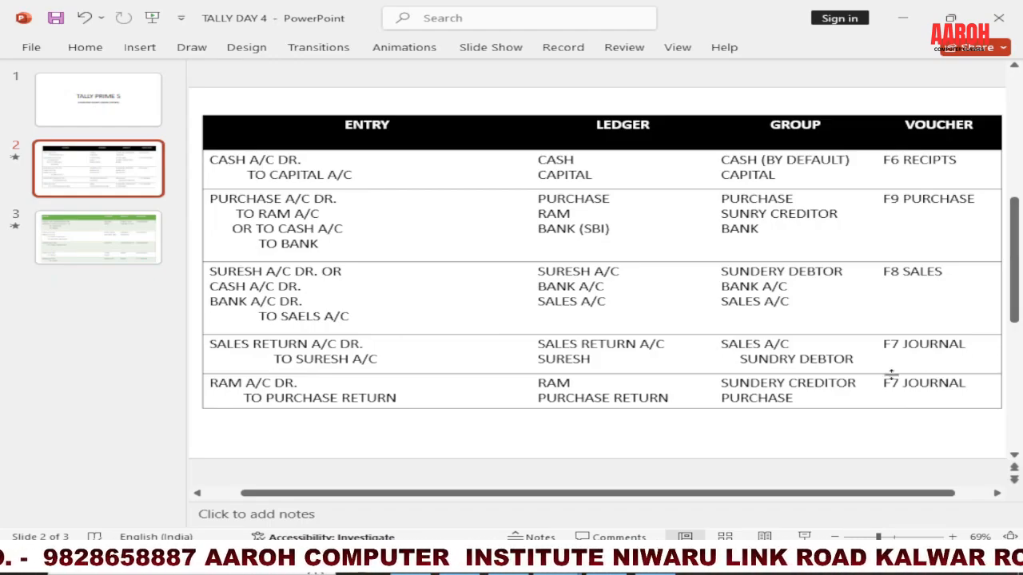
left_click(509, 565)
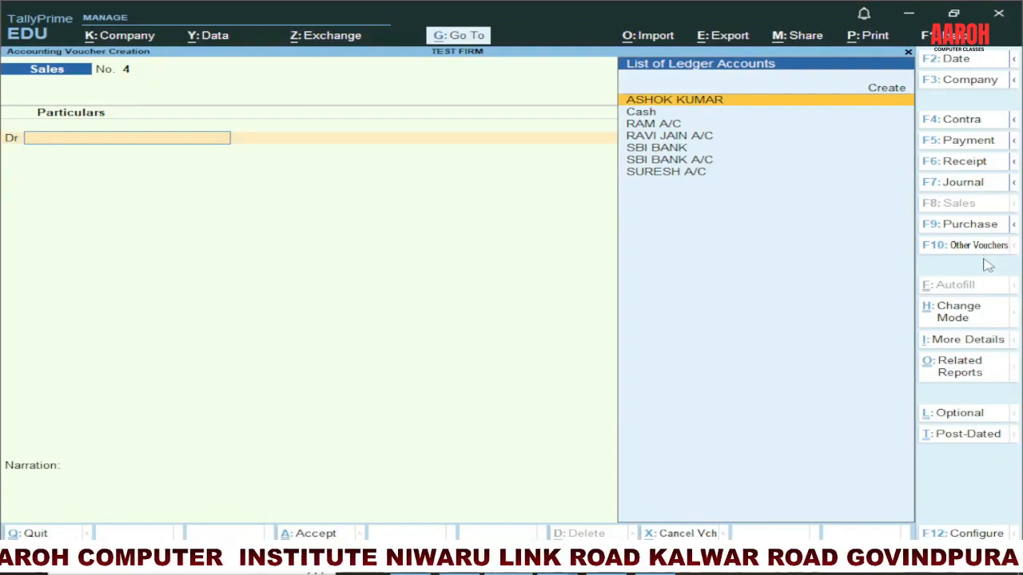
left_click(959, 182)
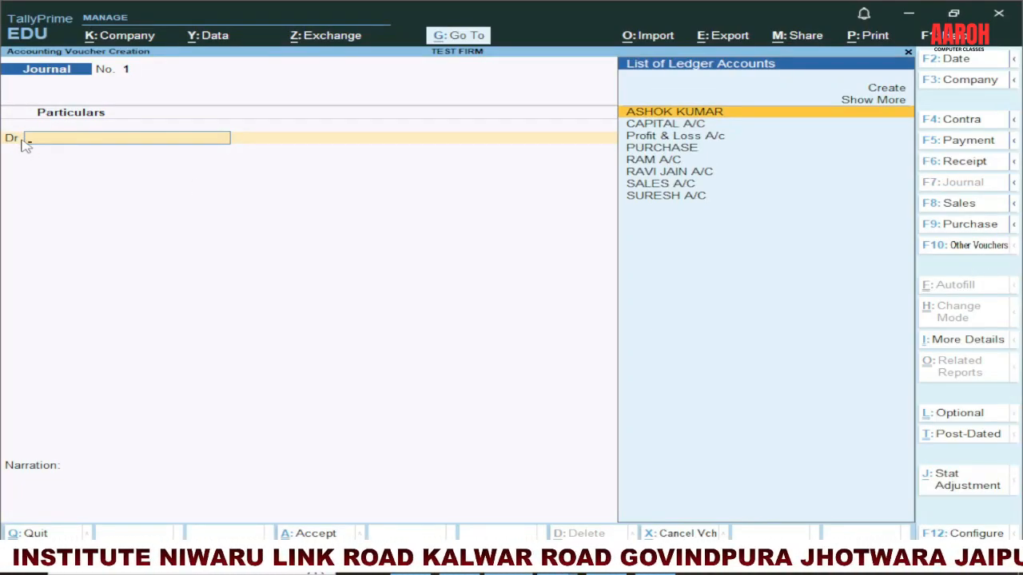
key("alt+Tab")
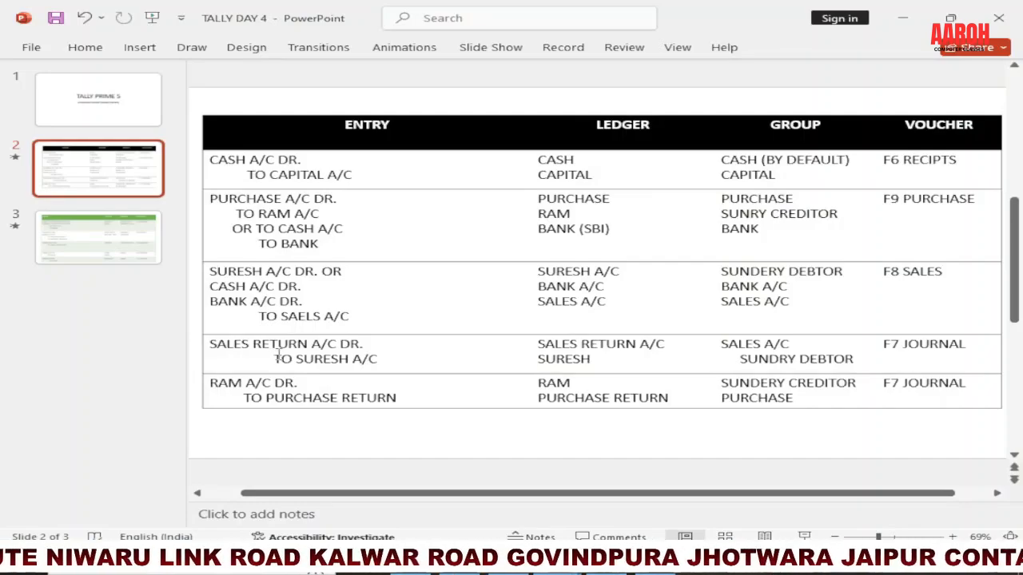
key("alt+Tab")
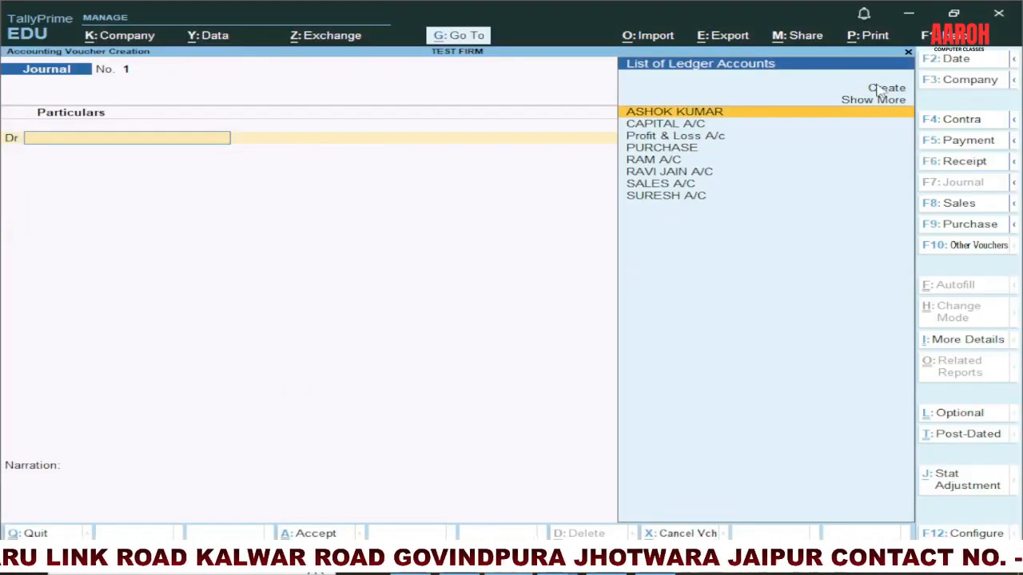
Step: Create a ledger named SALES RETURN A/C under Sales Accounts from the journal's debit line
key("Return")
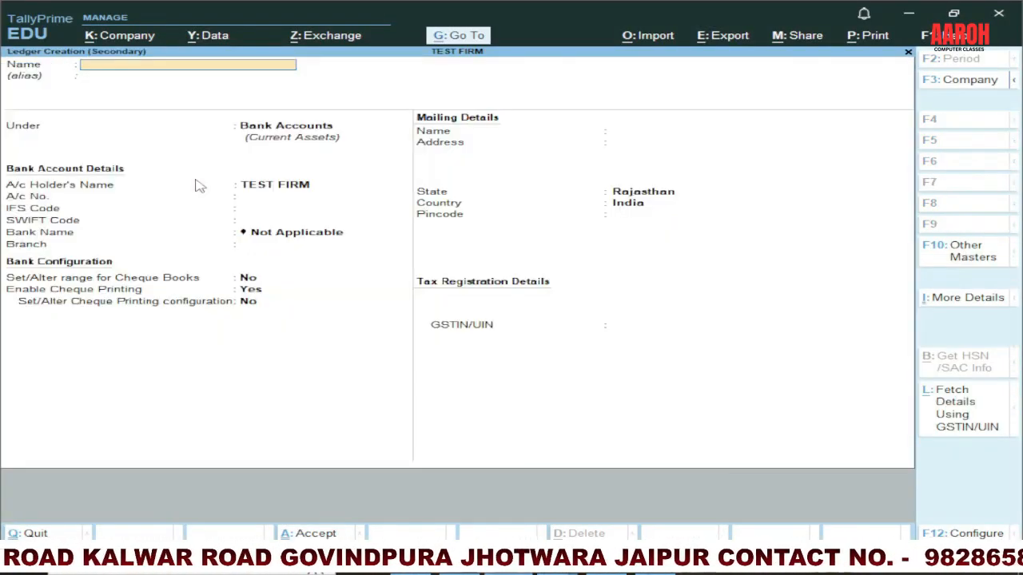
type("SALES RETURN A")
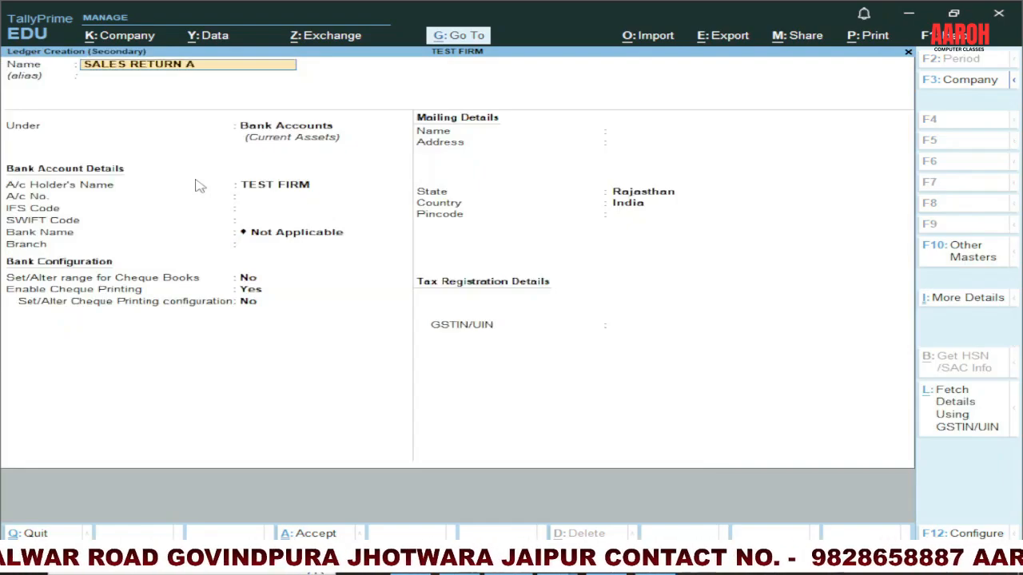
type("/C")
key("Return")
key("Return")
type("SALE")
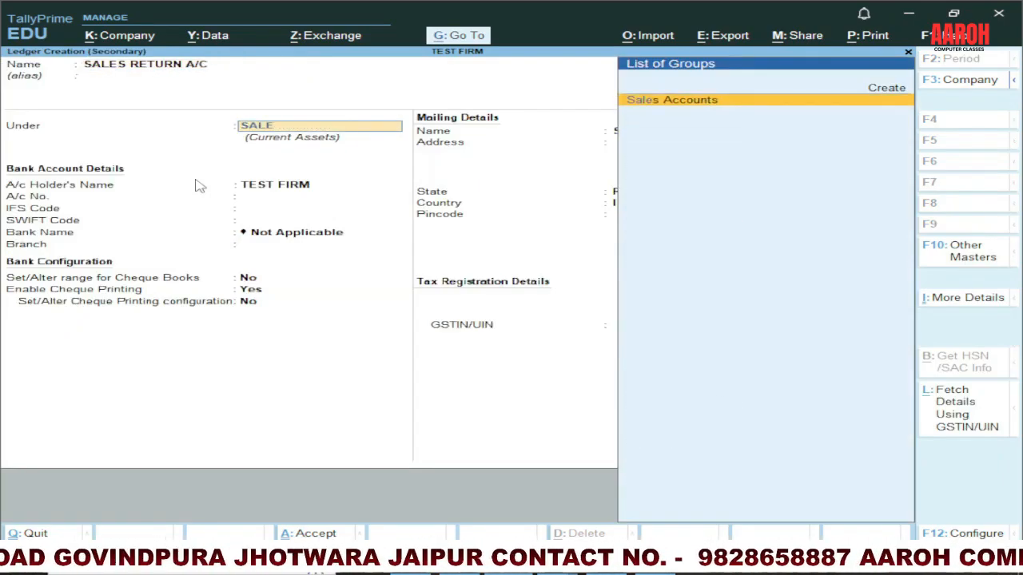
key("Return")
key("Return")
key("ctrl+a")
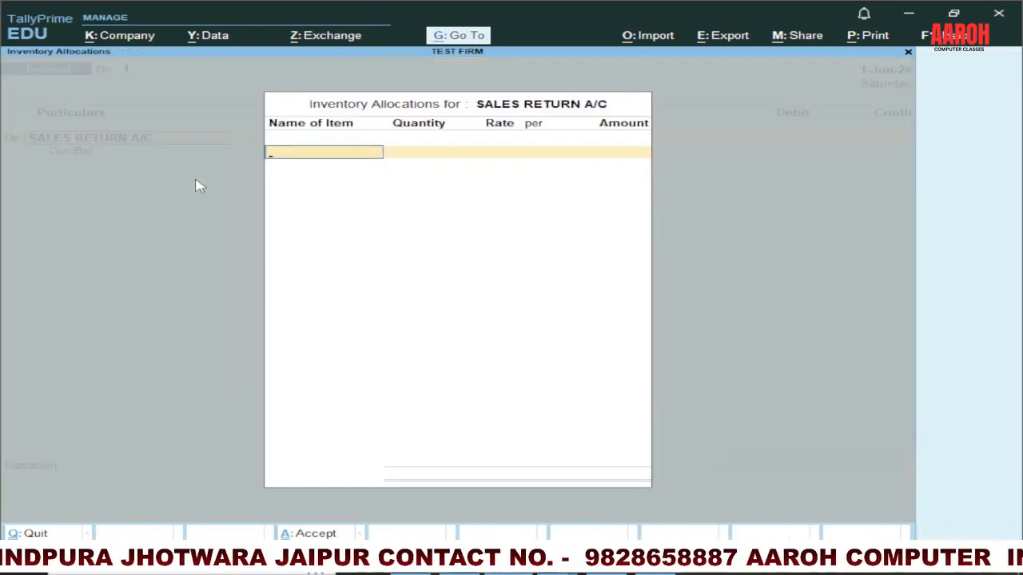
Step: Skip the inventory allocations and debit SALES RETURN A/C with 12,000
key("Escape")
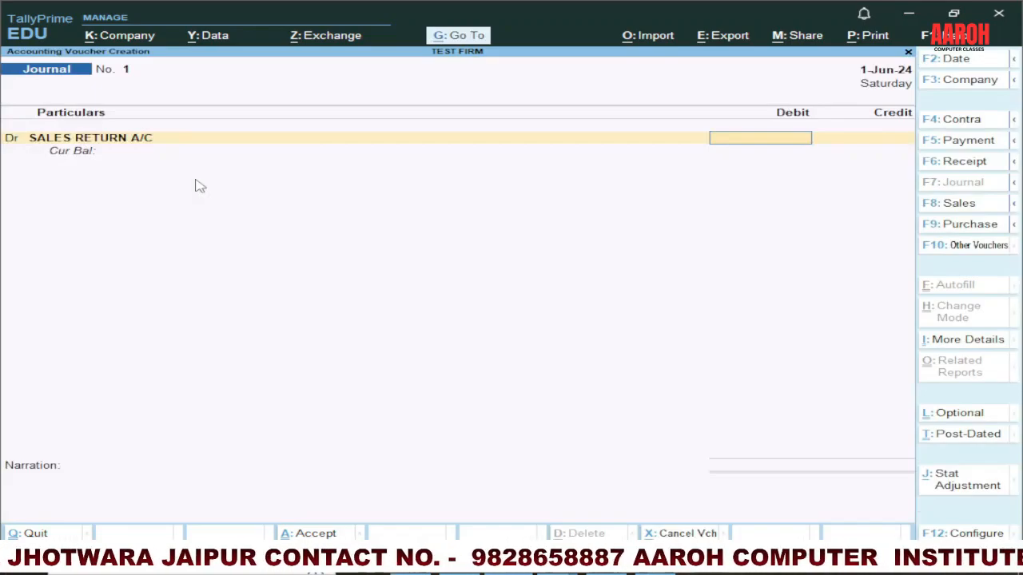
type("12000")
key("Return")
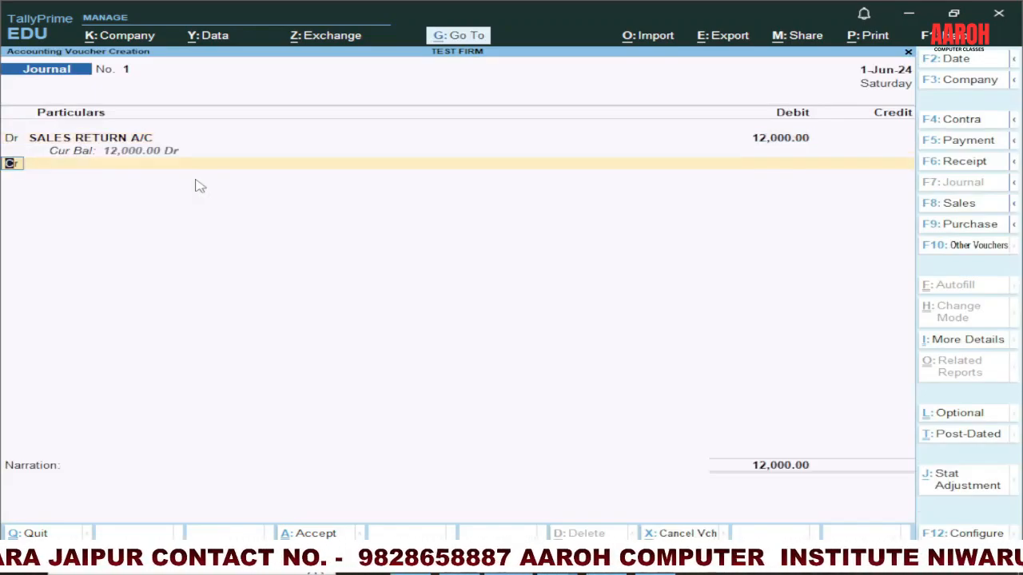
Step: Consult the slide table for the credit side, and credit the customer's account with 12,000 as New Ref 1
key("Return")
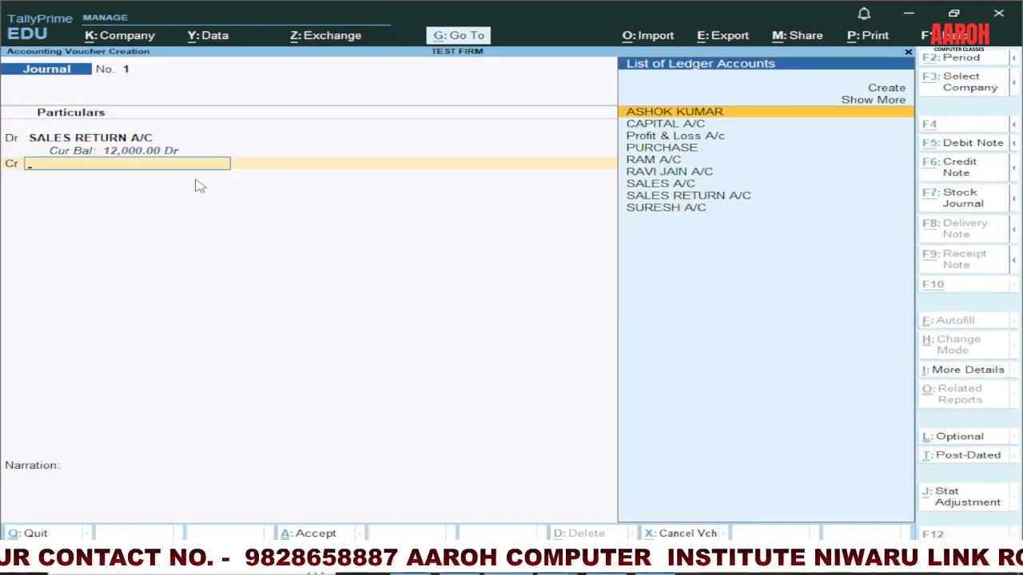
key("alt+Tab")
key("alt+Tab")
type("SUR")
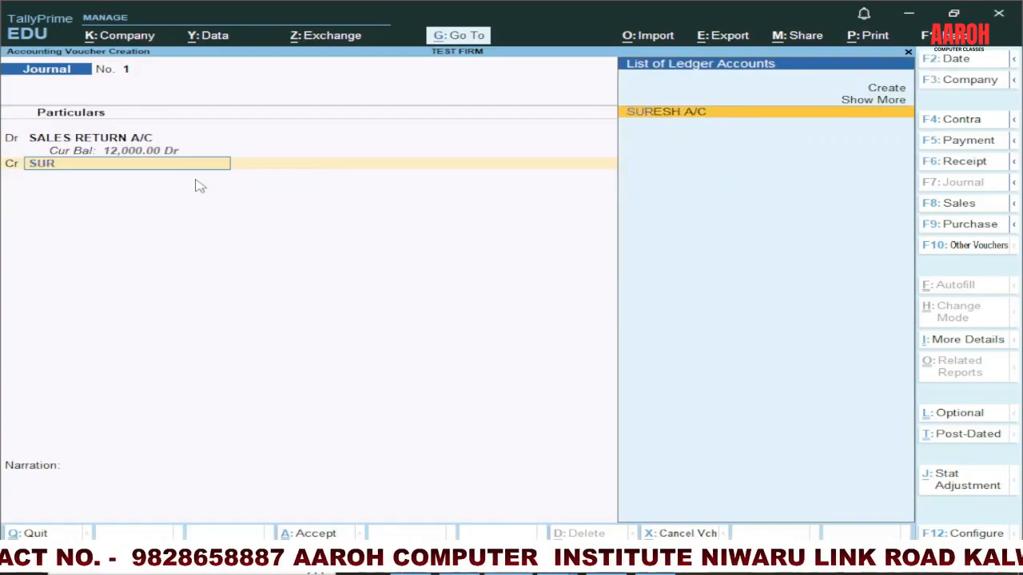
key("Return")
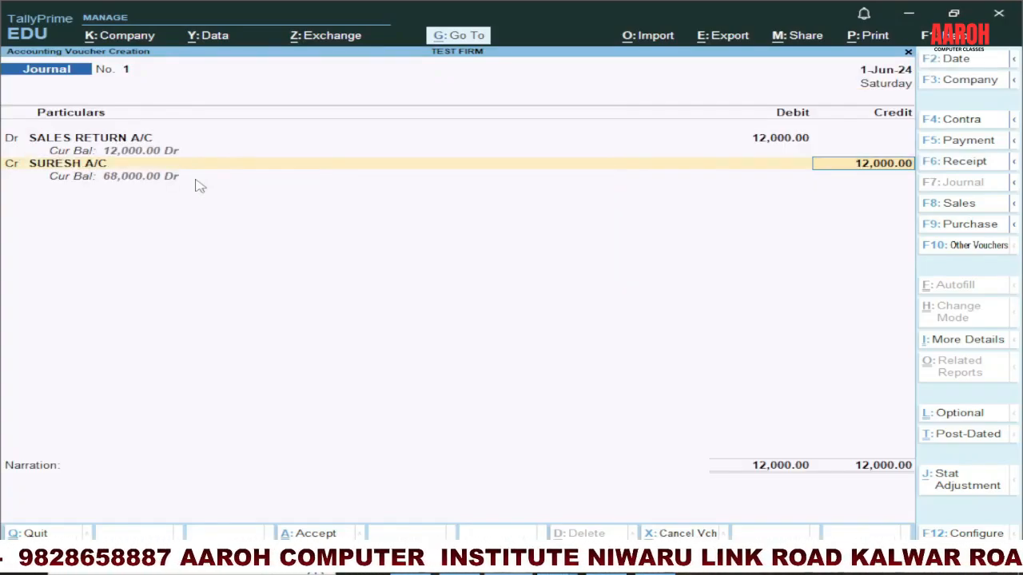
key("Return")
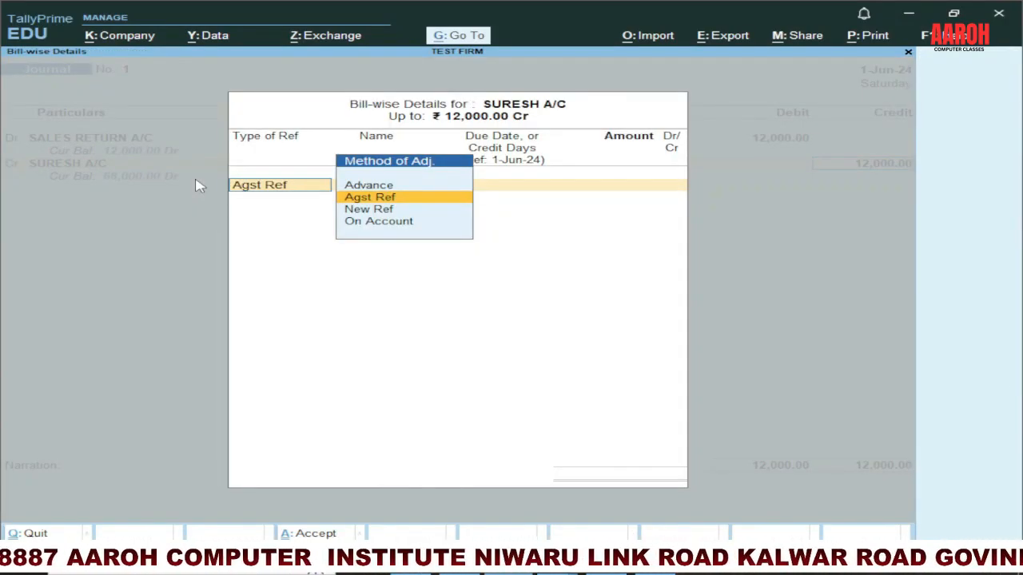
key("Down")
key("Return")
key("Return")
key("Return")
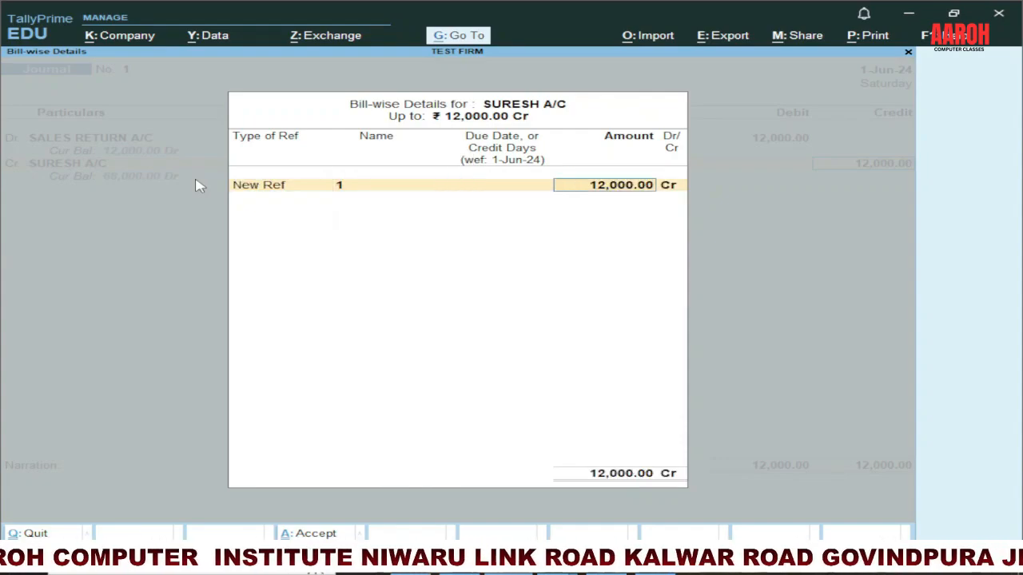
key("Return")
key("Return")
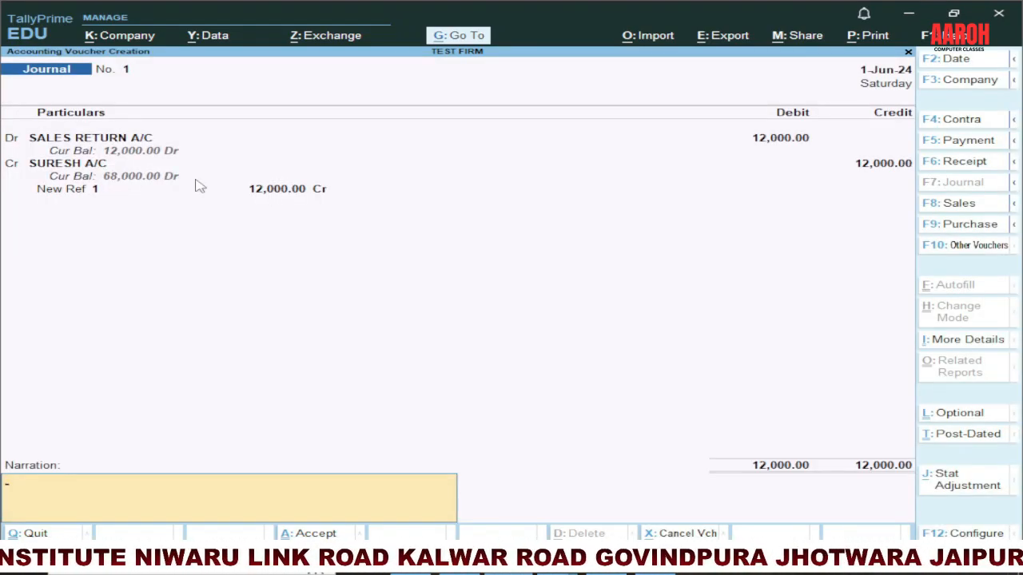
Step: Enter a narration saying GOODS RETURN FROM the customer's account and save the sales return journal
type("GOOD")
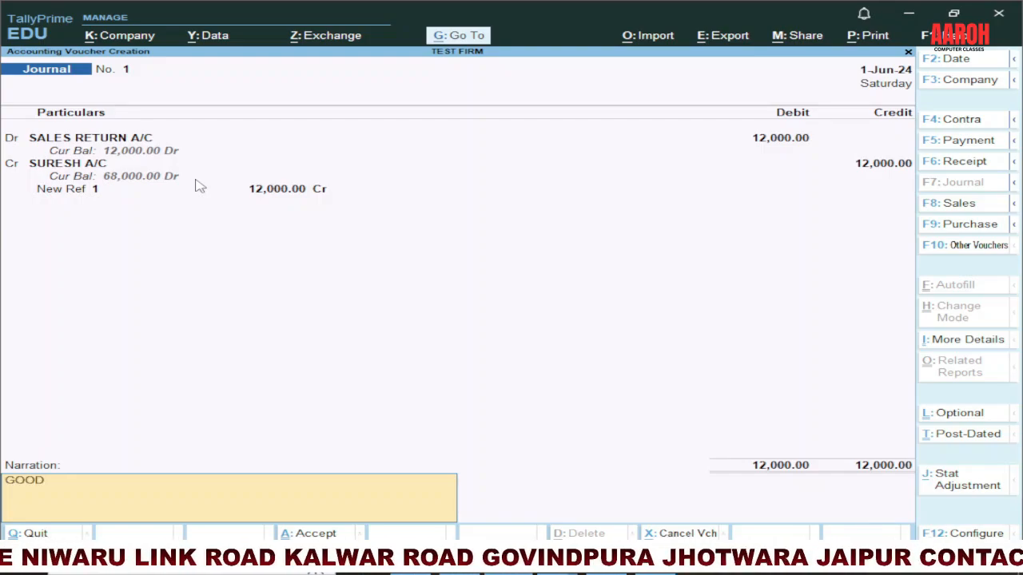
type("S RETURN FR")
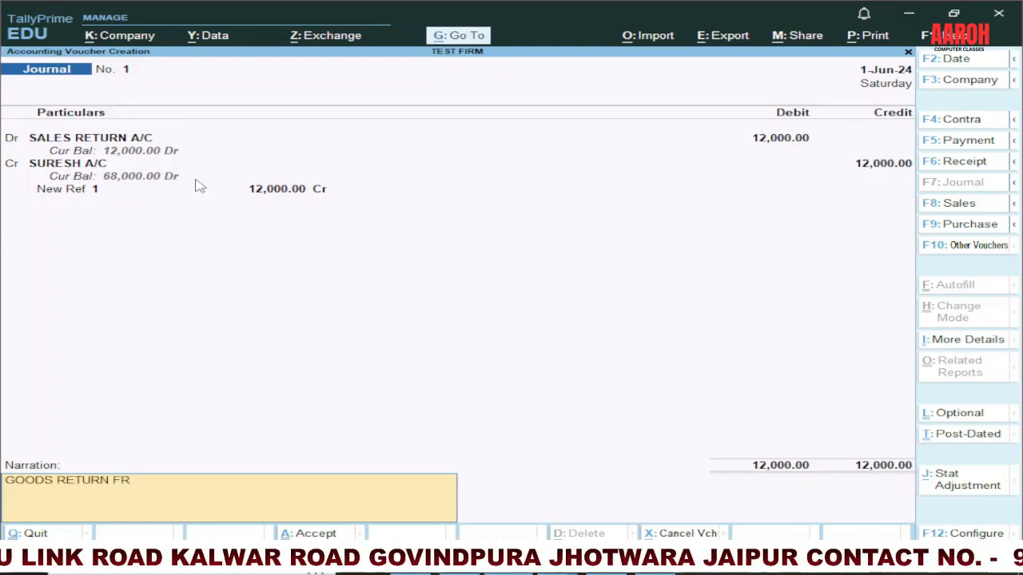
type("OM SURESH A/C")
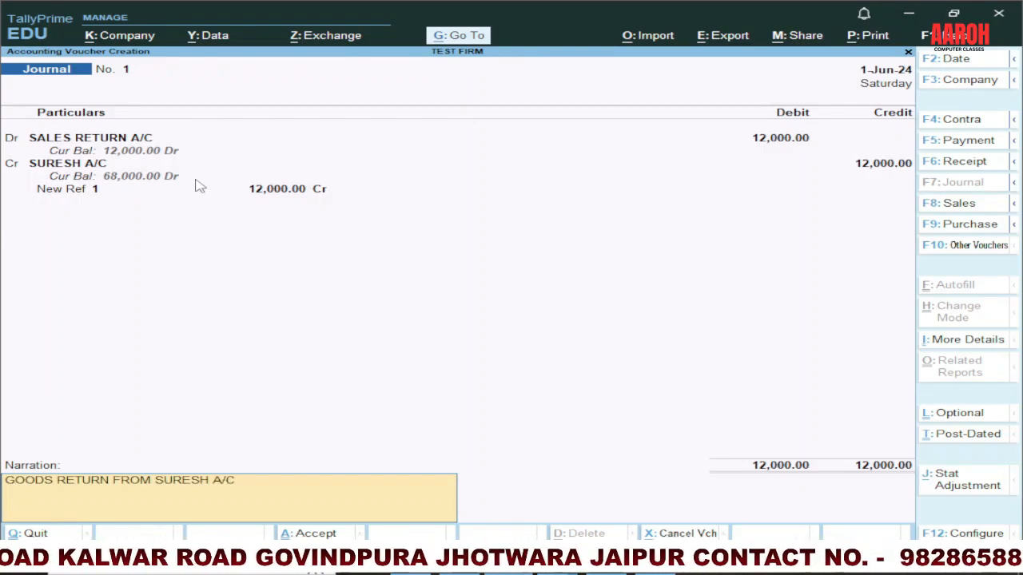
key("Return")
key("Return")
Step: Check the purchase return entry in the PowerPoint table and debit the supplier's account with 14,500 in a new TallyPrime journal
key("alt+Tab")
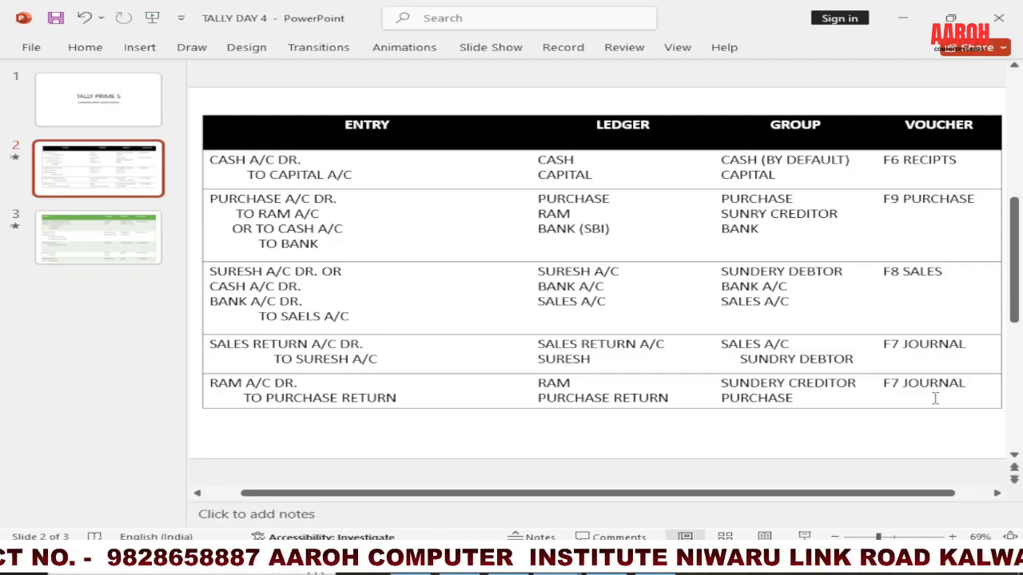
key("alt+Tab")
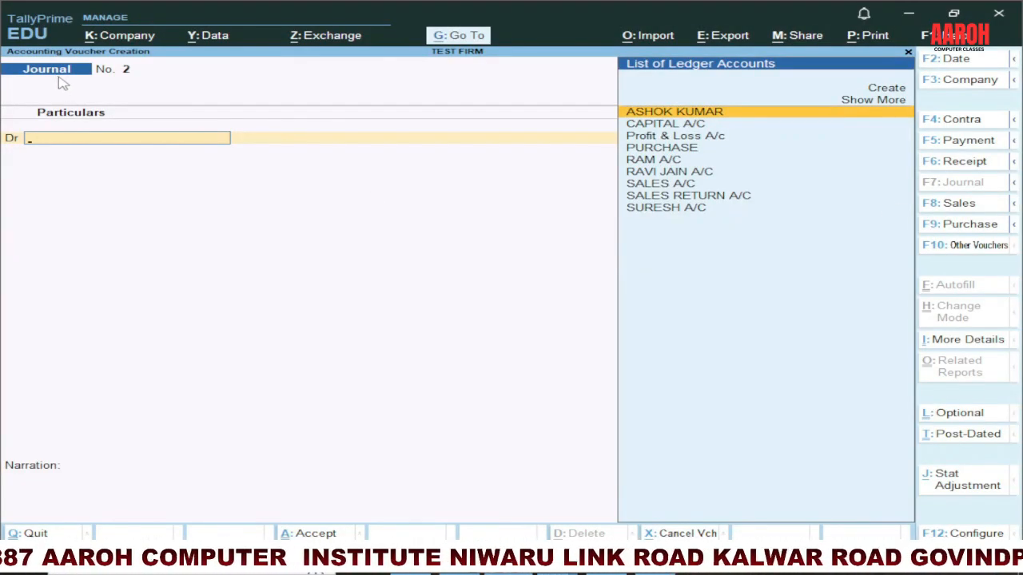
type("RAM")
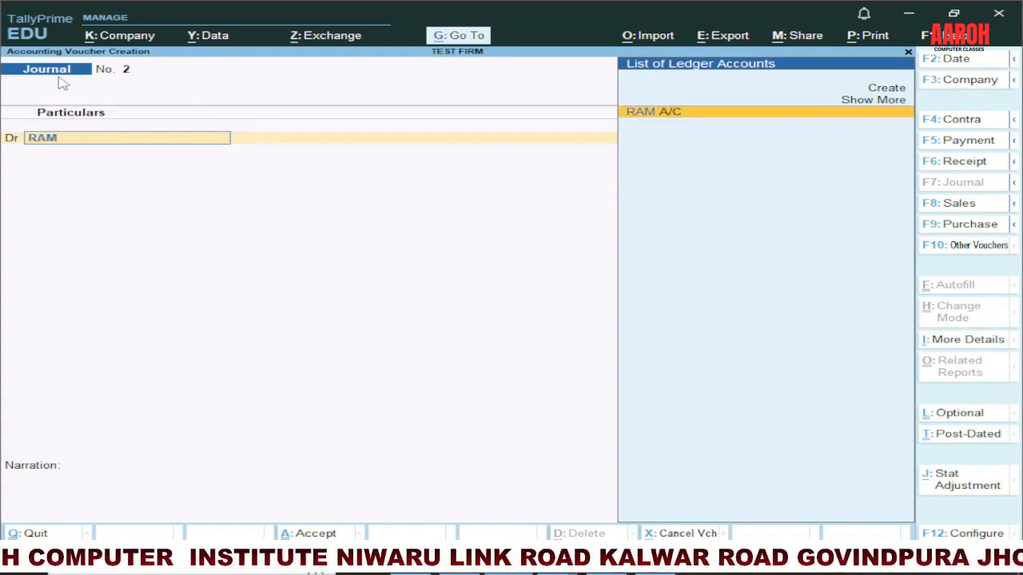
key("Return")
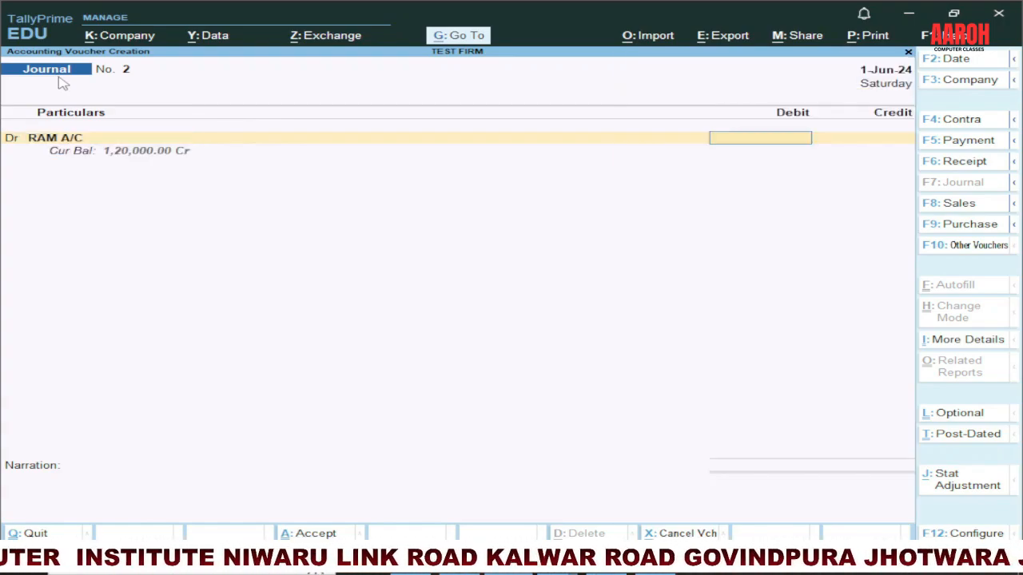
type("14500")
key("Return")
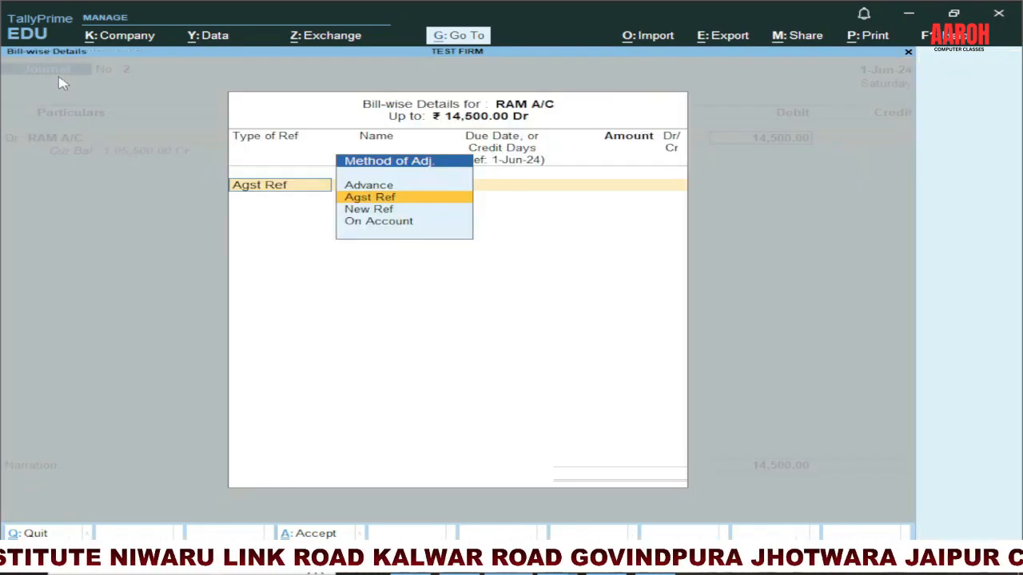
Step: Allocate the supplier's 14,500 debit as New Ref 2 in the bill-wise details
key("Down")
key("Return")
key("Return")
key("Return")
key("Return")
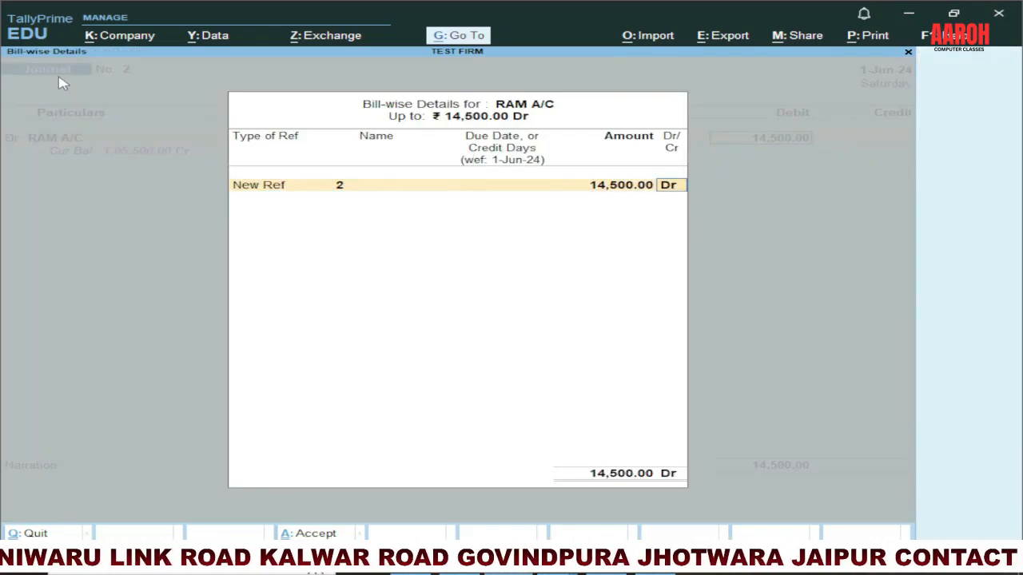
key("Return")
Step: Create a ledger named PURCHASE RETURN under Purchase Accounts and credit it with 14,500 without inventory allocations
type("PR")
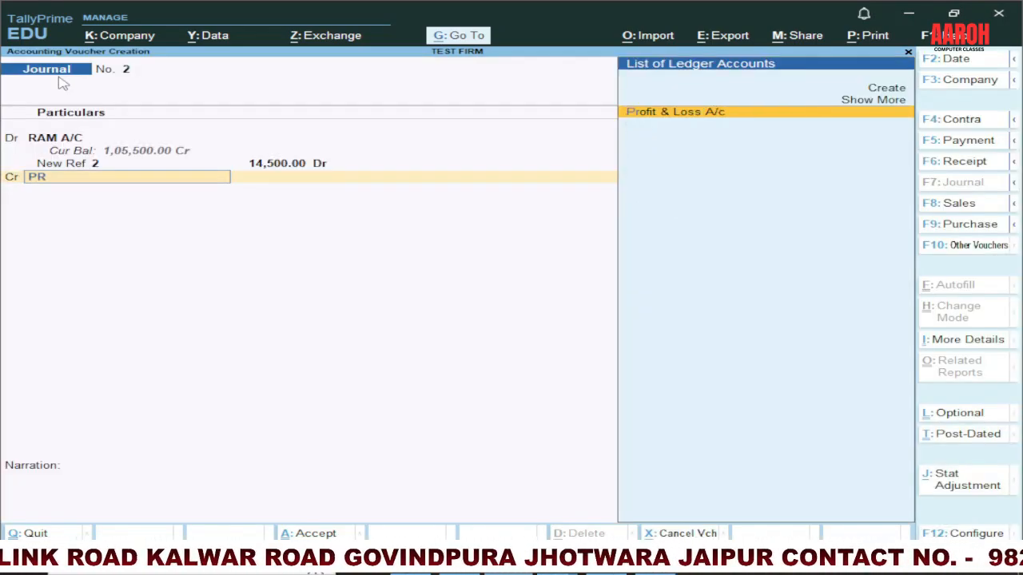
key("BackSpace")
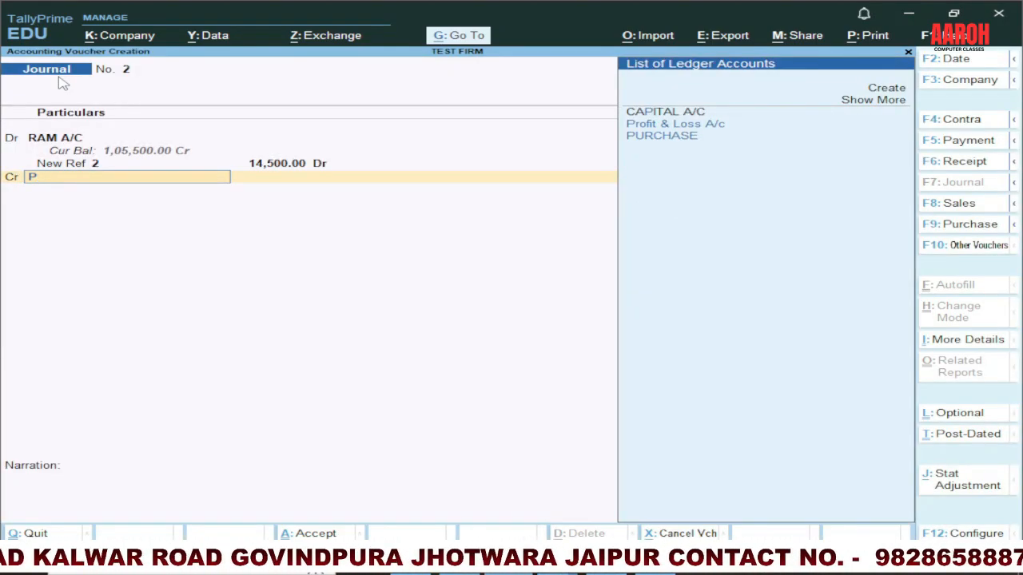
key("BackSpace")
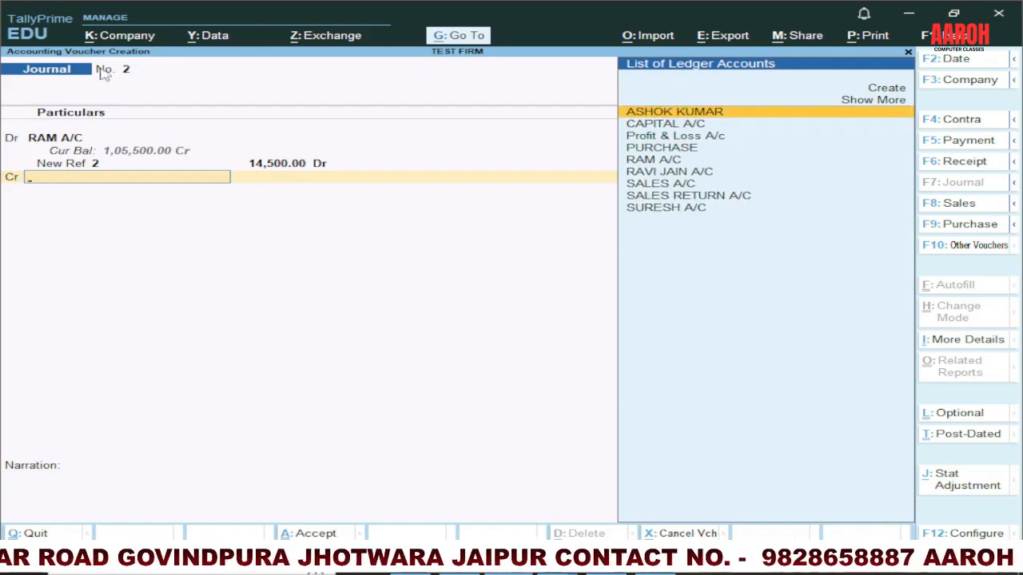
left_click(886, 89)
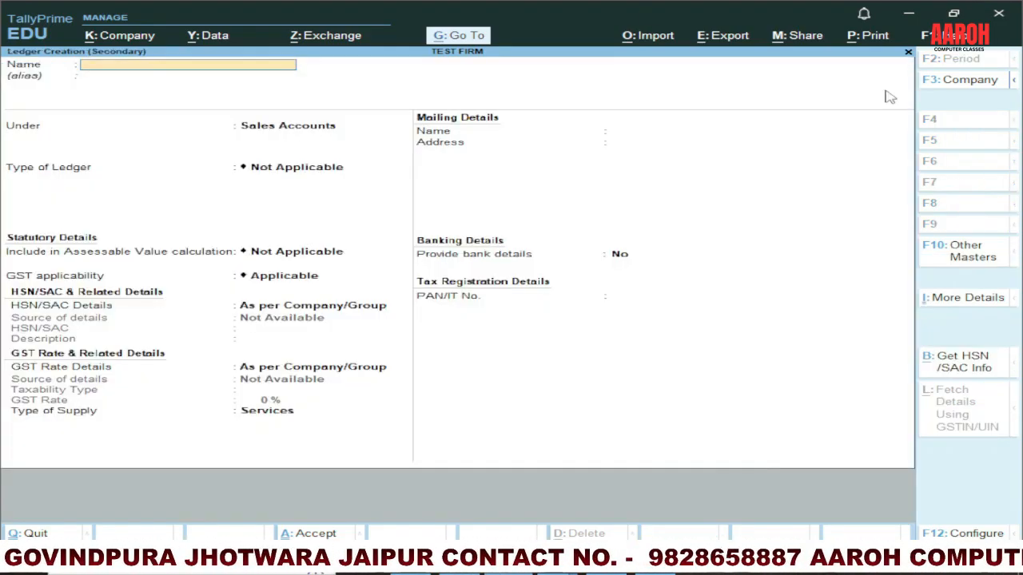
type("PURCHASE")
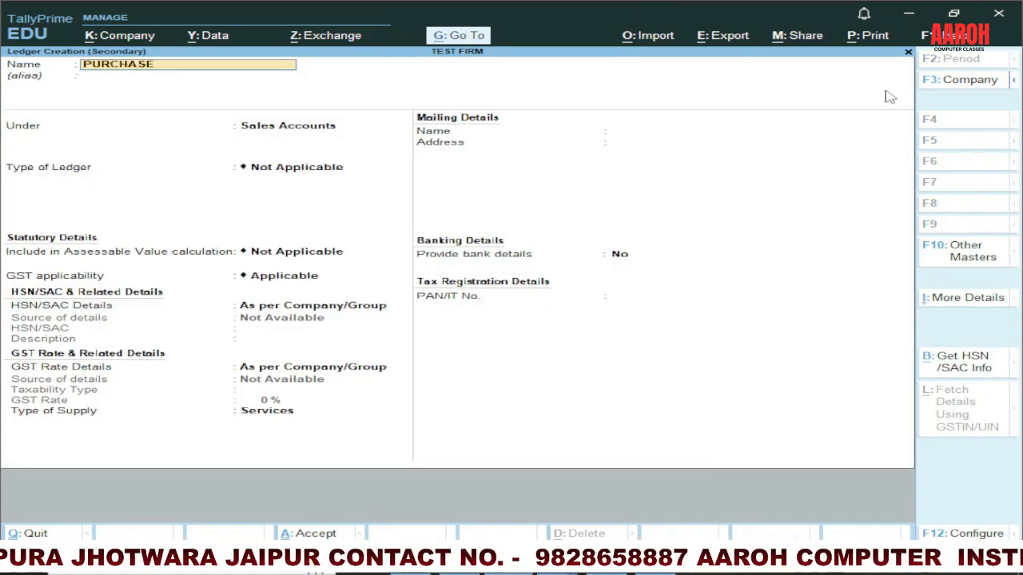
type(" RETURN")
key("Return")
key("Return")
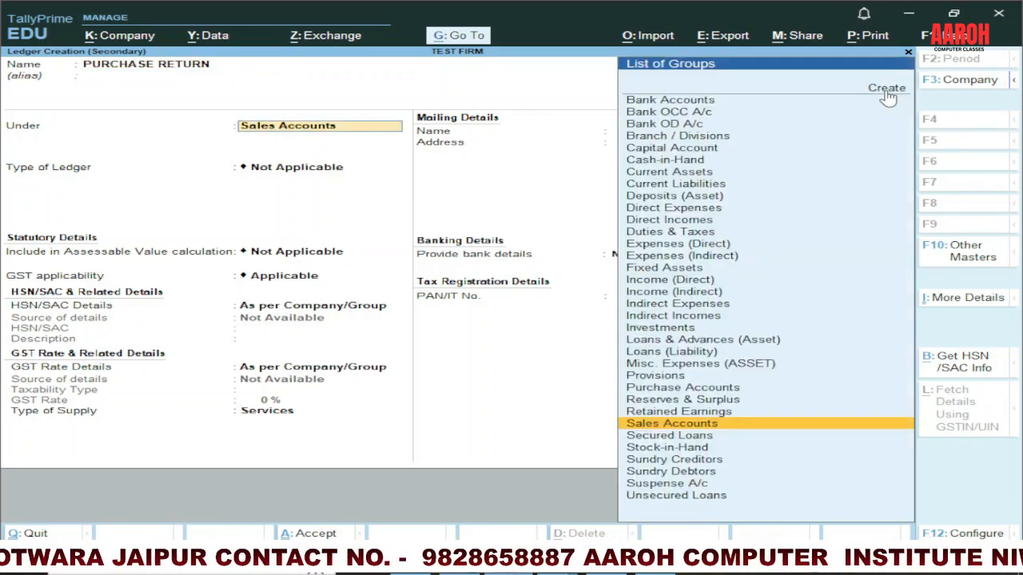
type("PURC")
key("Return")
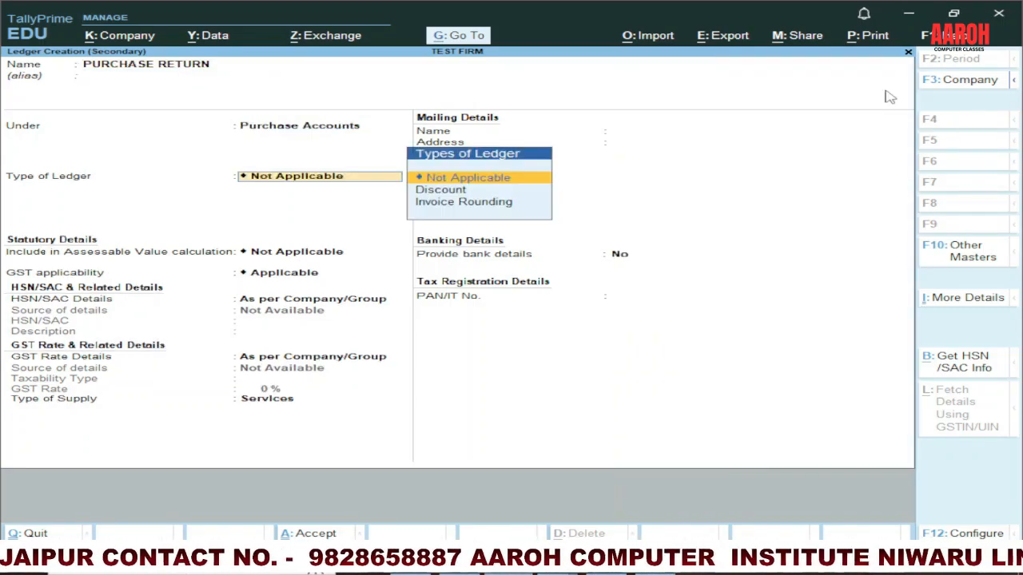
key("ctrl+a")
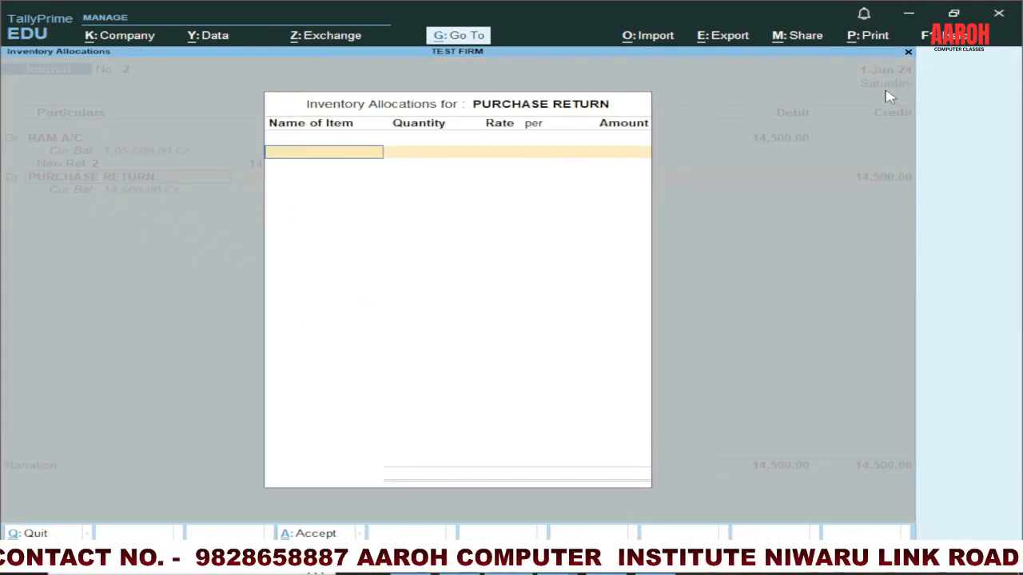
key("Escape")
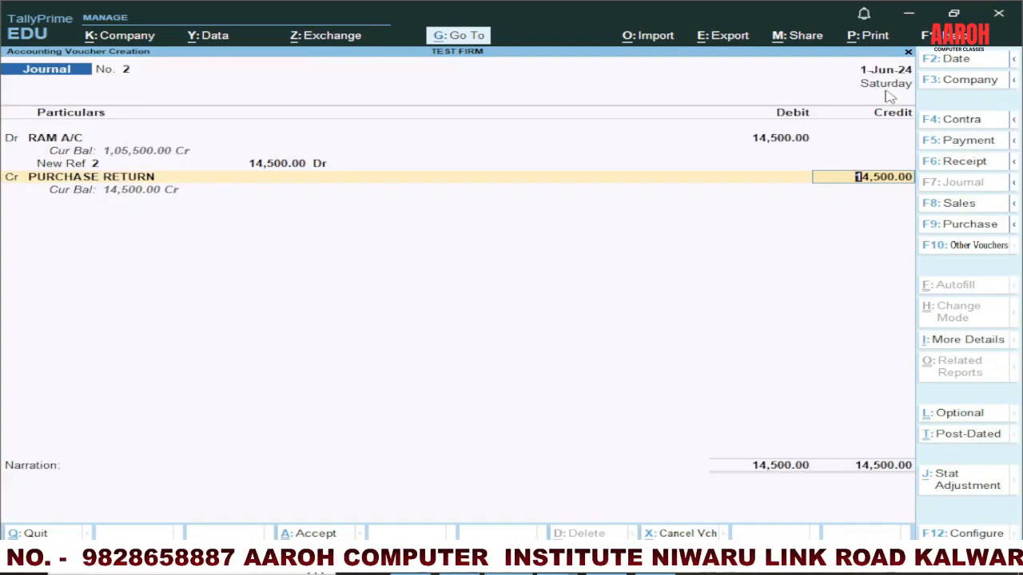
key("Return")
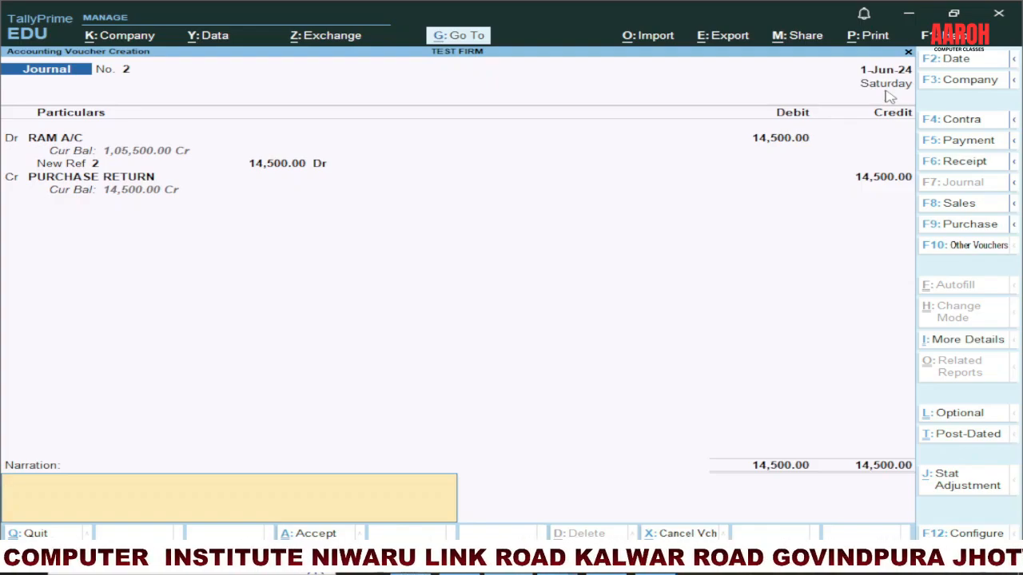
Step: Enter a narration saying GOODS RETURN TO the supplier and save the purchase return journal
type("GOODS RETURN")
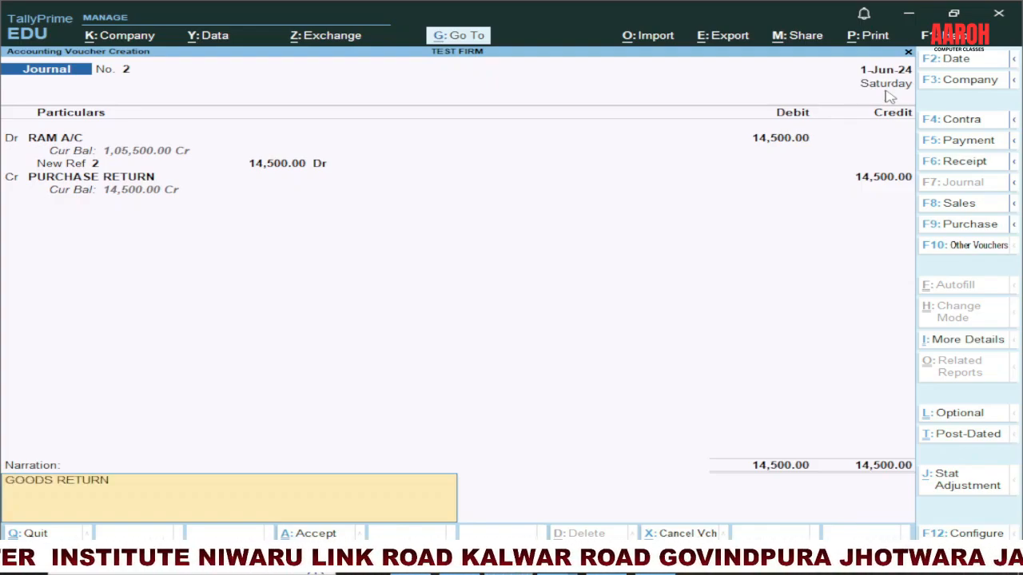
type(" TO RAM")
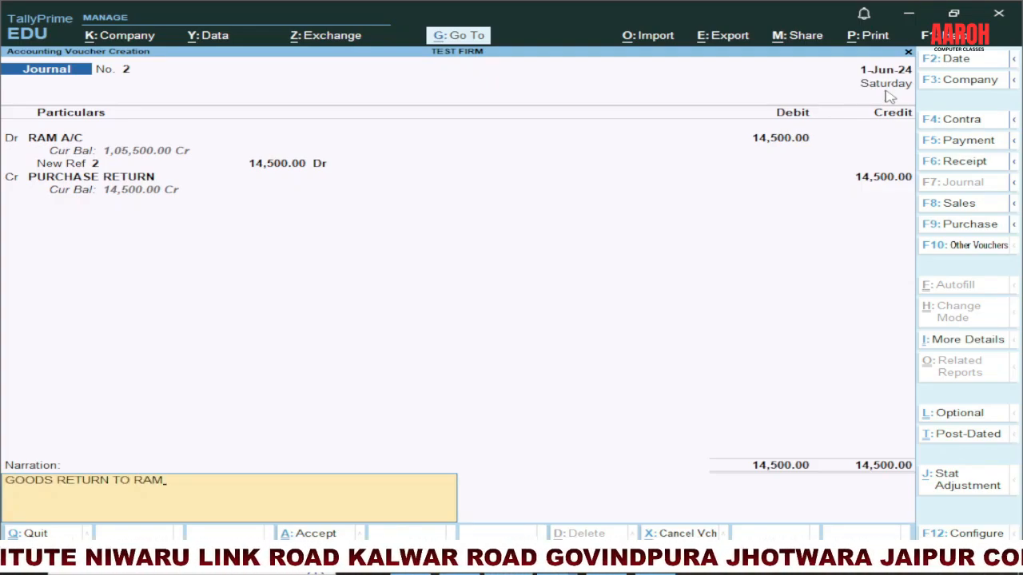
key("Return")
key("Return")
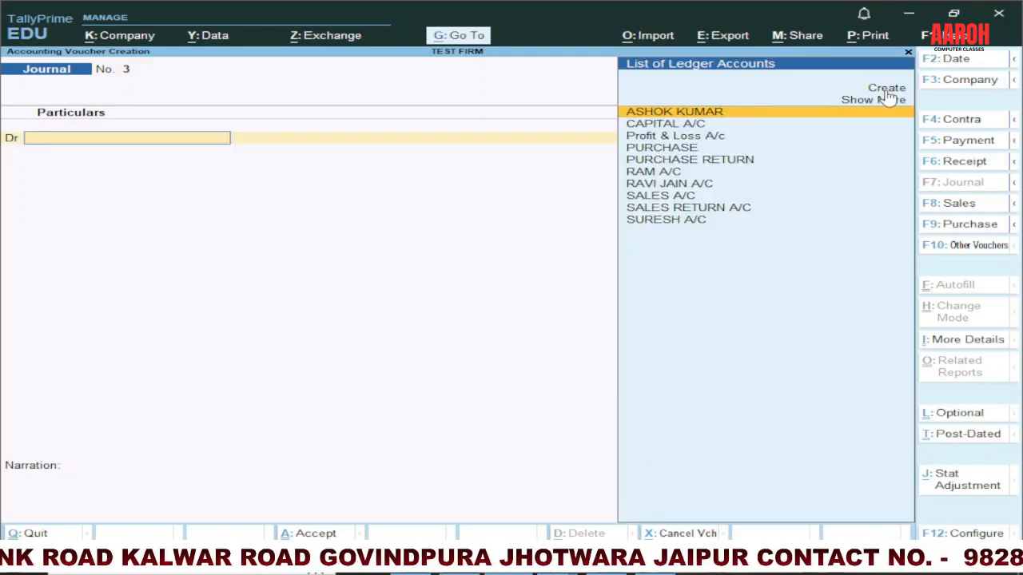
Step: Check the expense entries on slide 3 in PowerPoint and switch to a Payment voucher in TallyPrime
key("alt+Tab")
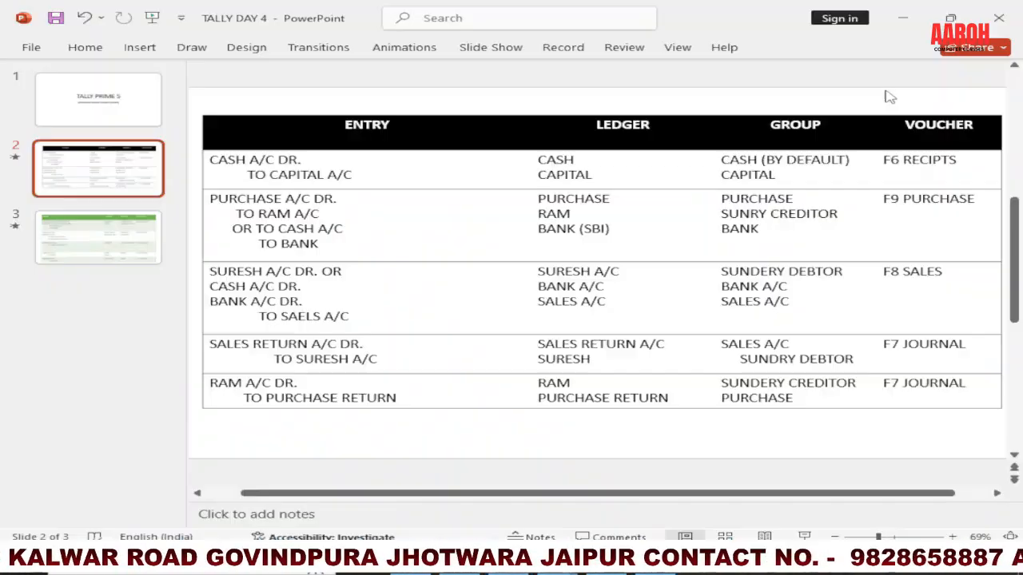
left_click(106, 262)
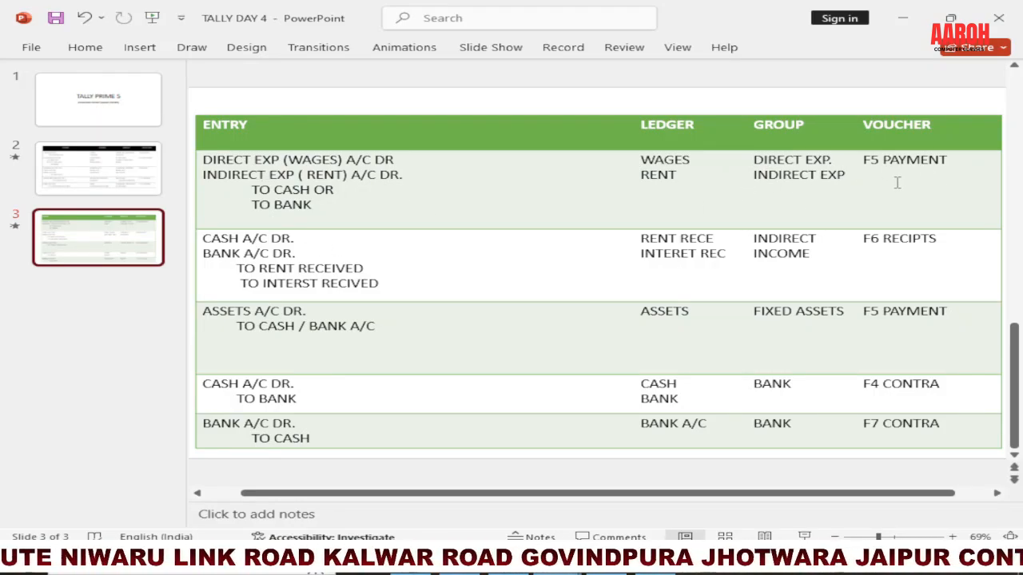
key("alt+Tab")
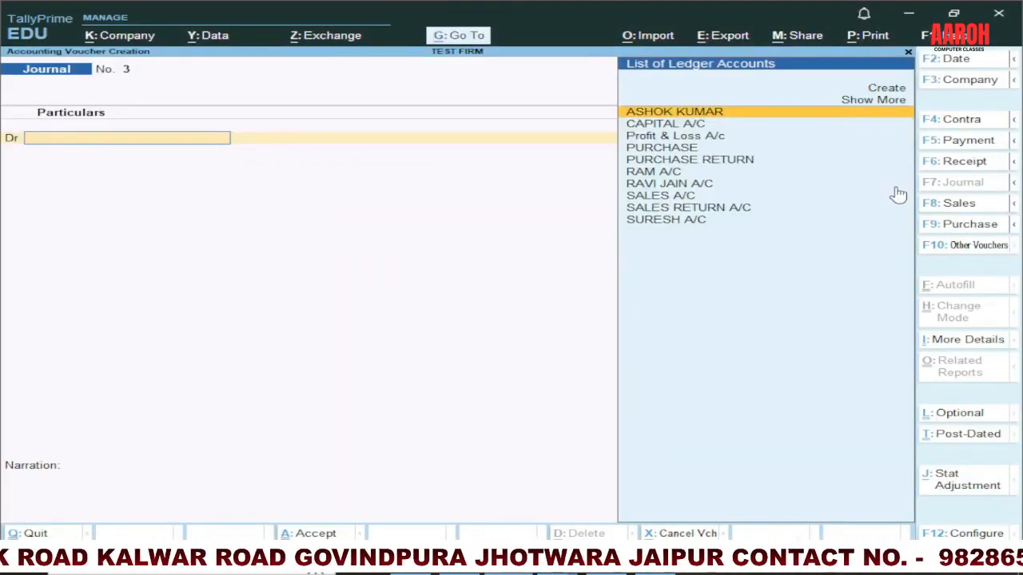
left_click(953, 147)
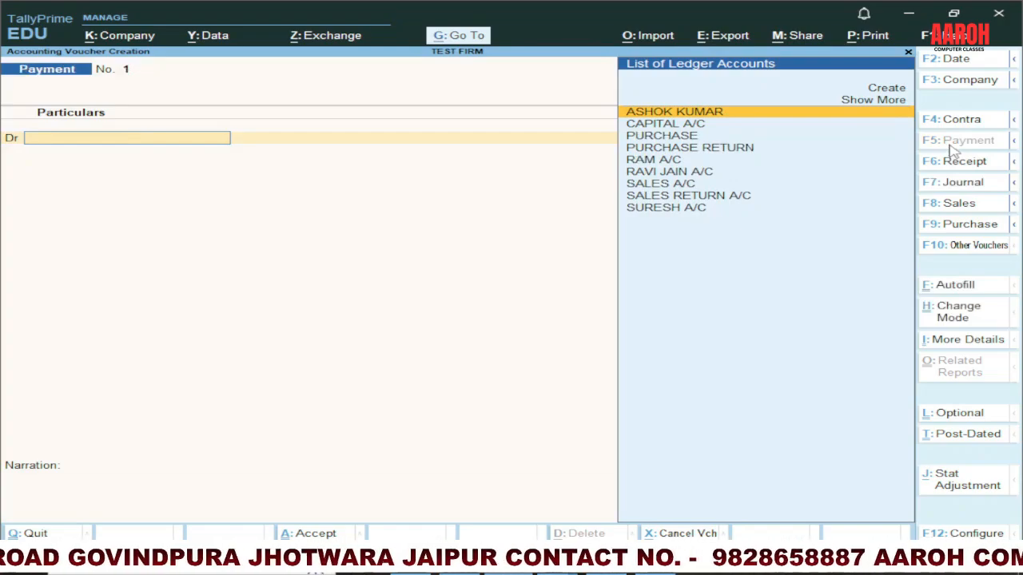
Step: Create a ledger named RENT under Indirect Expenses from the payment voucher's debit line
key("alt")
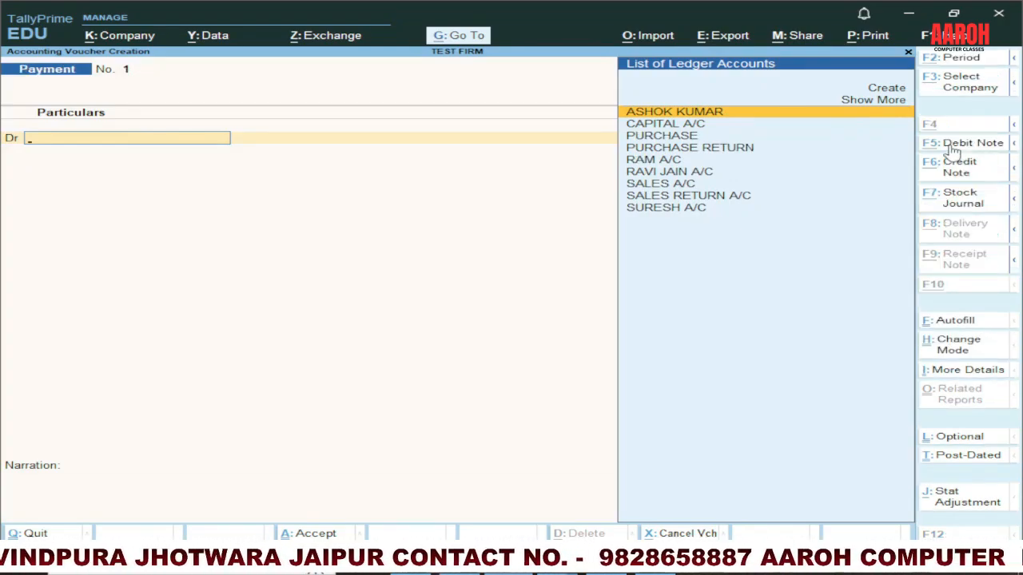
key("alt+c")
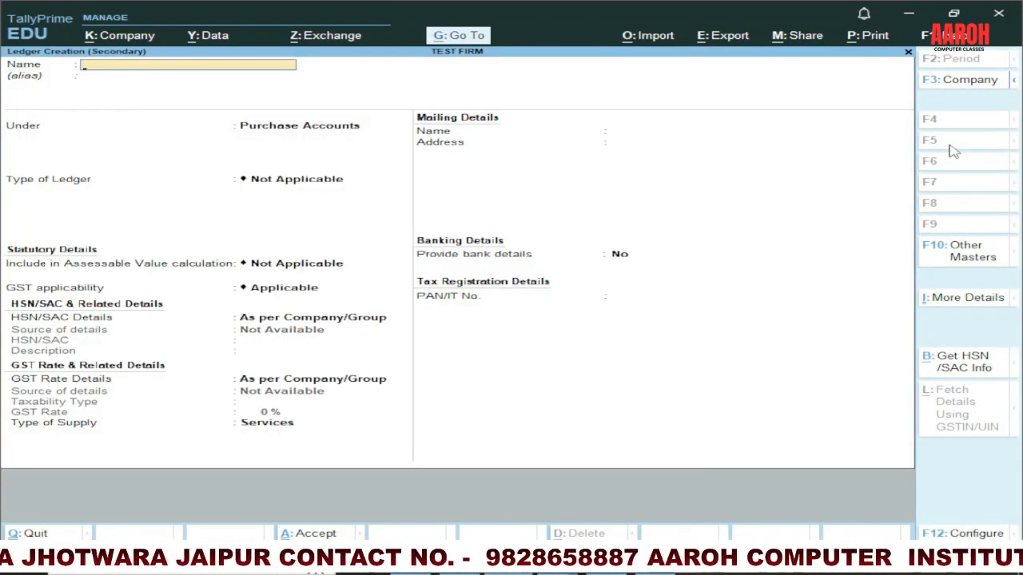
type("RENT")
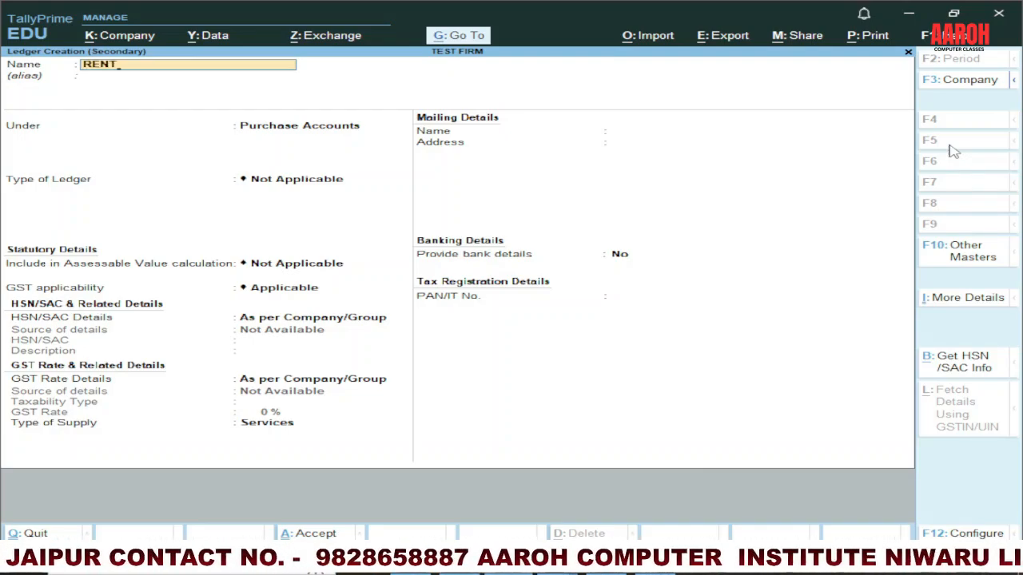
key("Return")
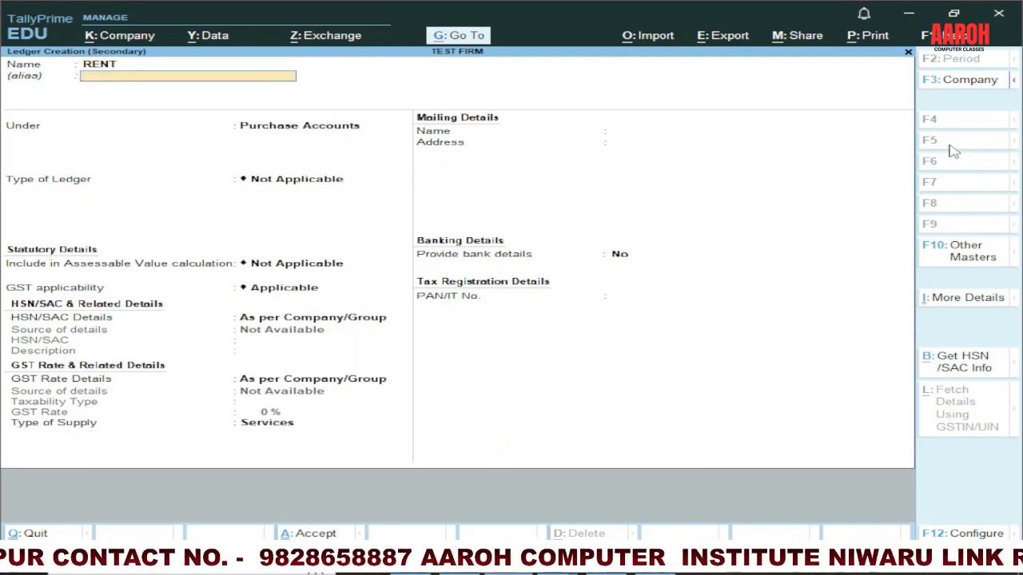
key("Return")
type("INDI")
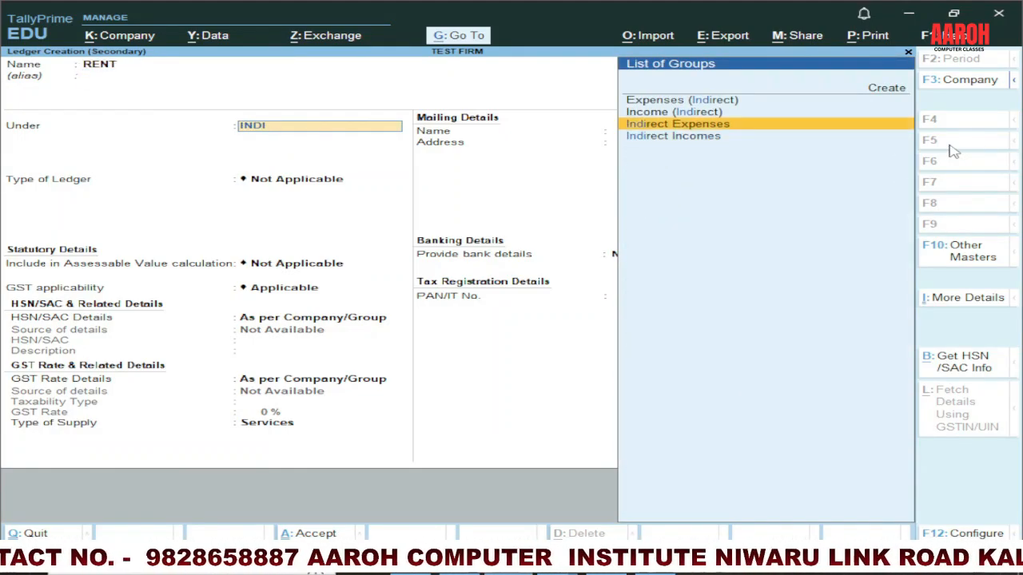
key("Return")
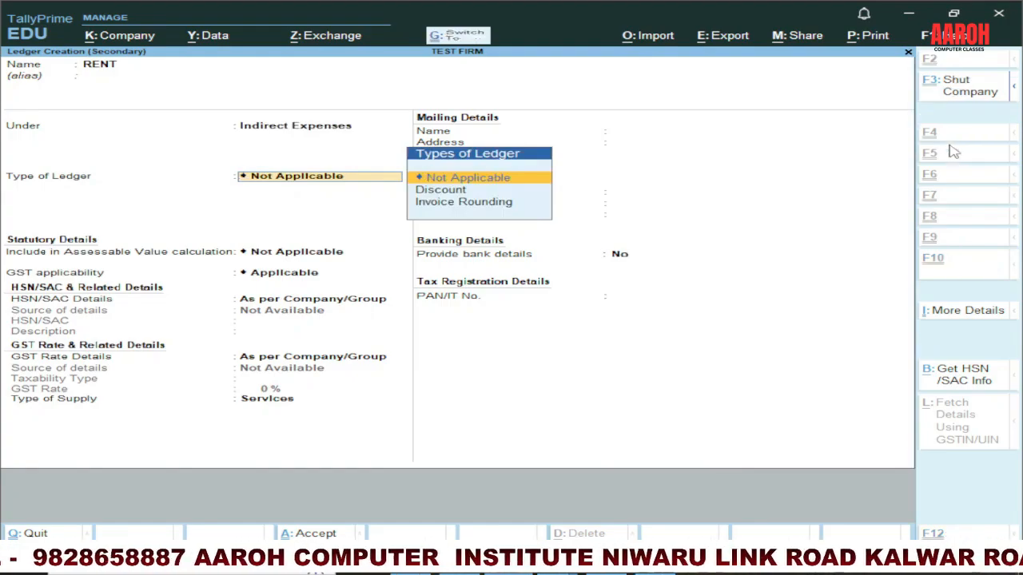
key("ctrl+a")
Step: Debit RENT with 15,000 and add a second debit line to the payment voucher
type("1")
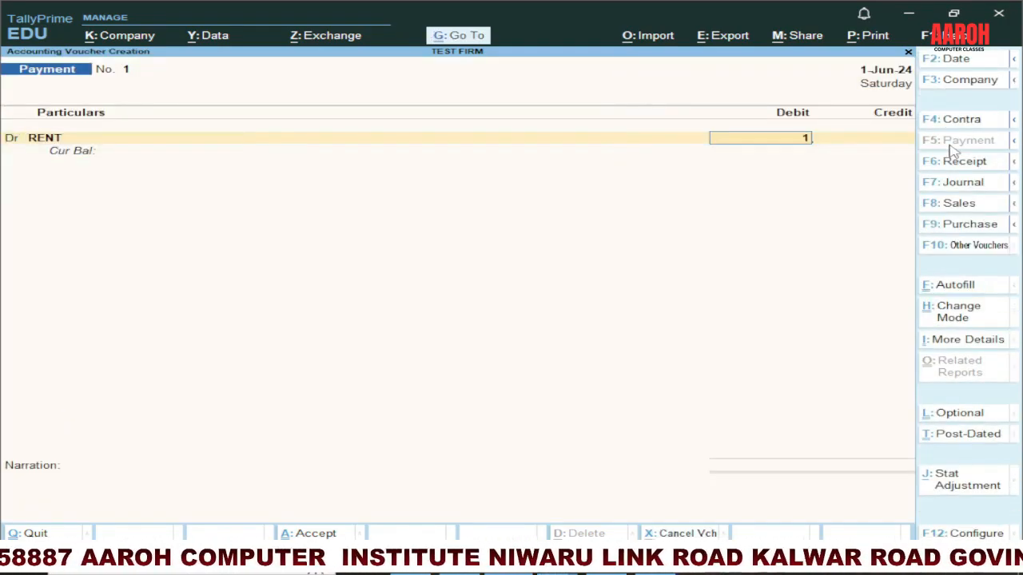
type("5,000")
key("Return")
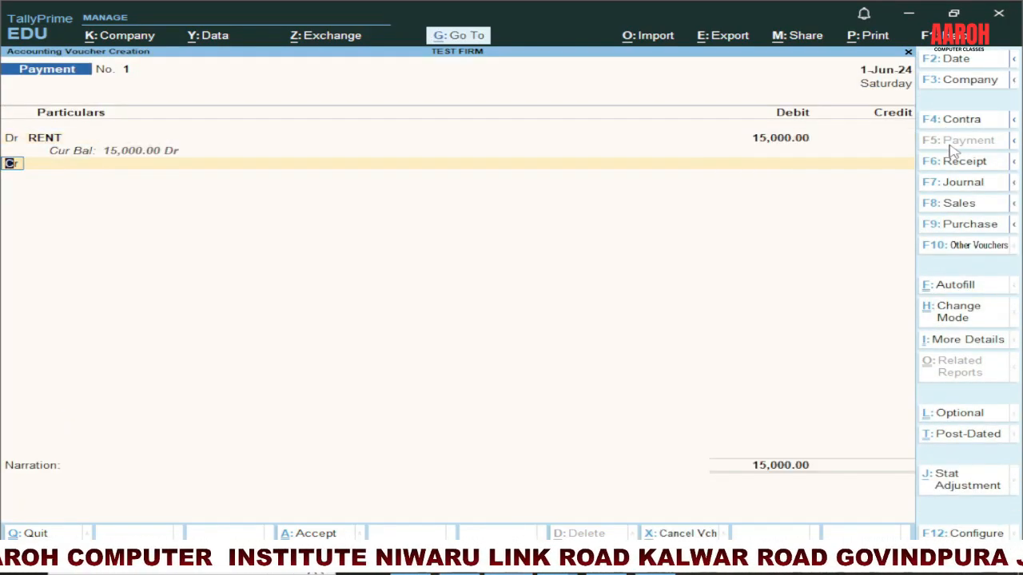
key("d")
key("Return")
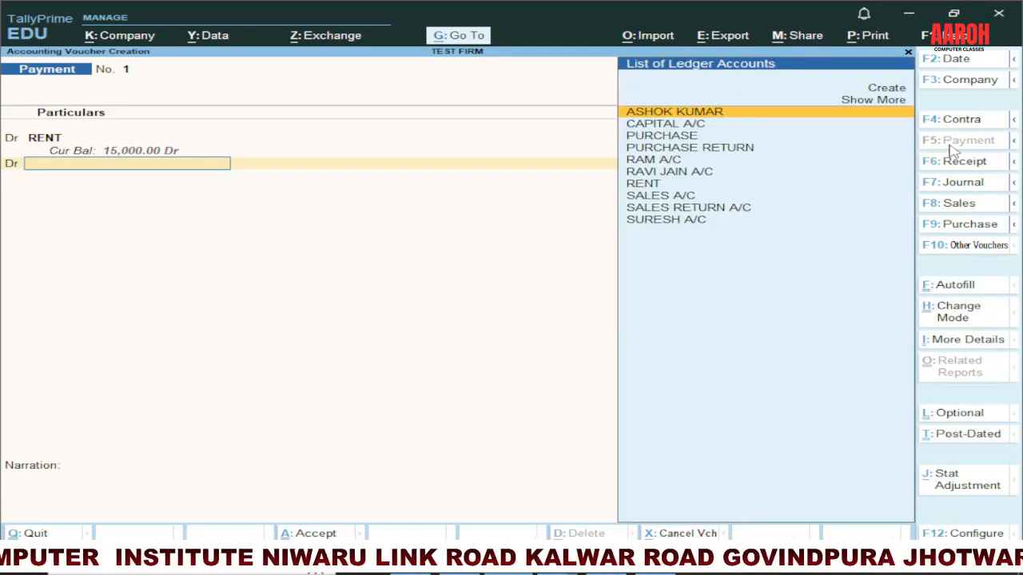
Step: Create a ledger named WAGES A/C under Direct Expenses from the payment voucher's second debit line
key("alt+c")
type("WAG")
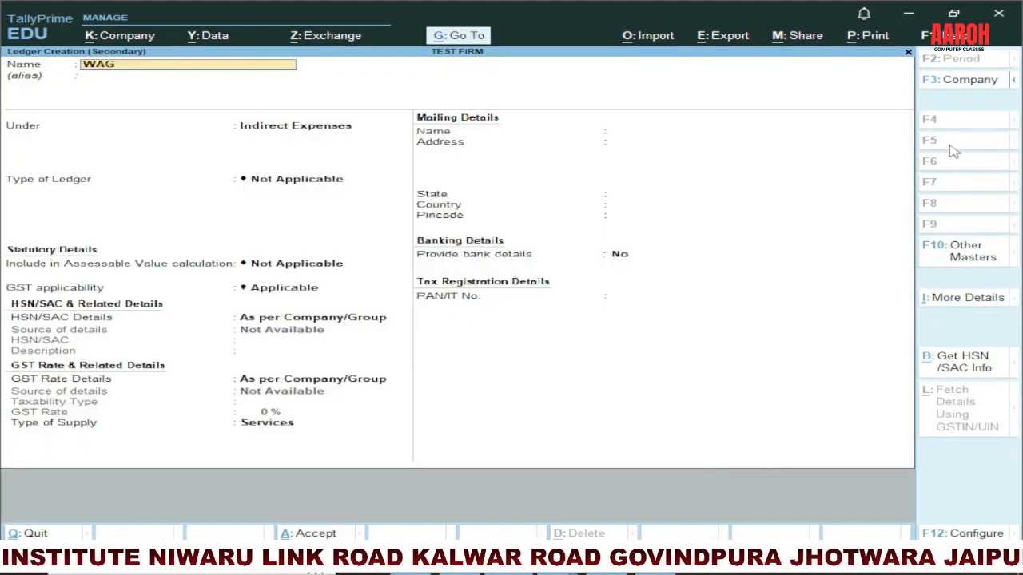
type("ES A/C")
key("Return")
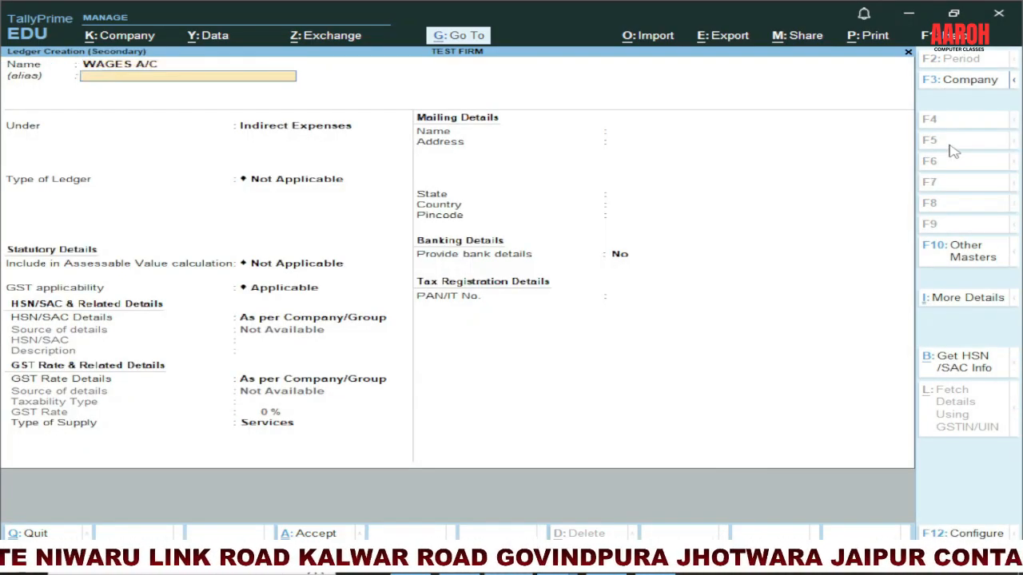
key("Return")
type("DIR")
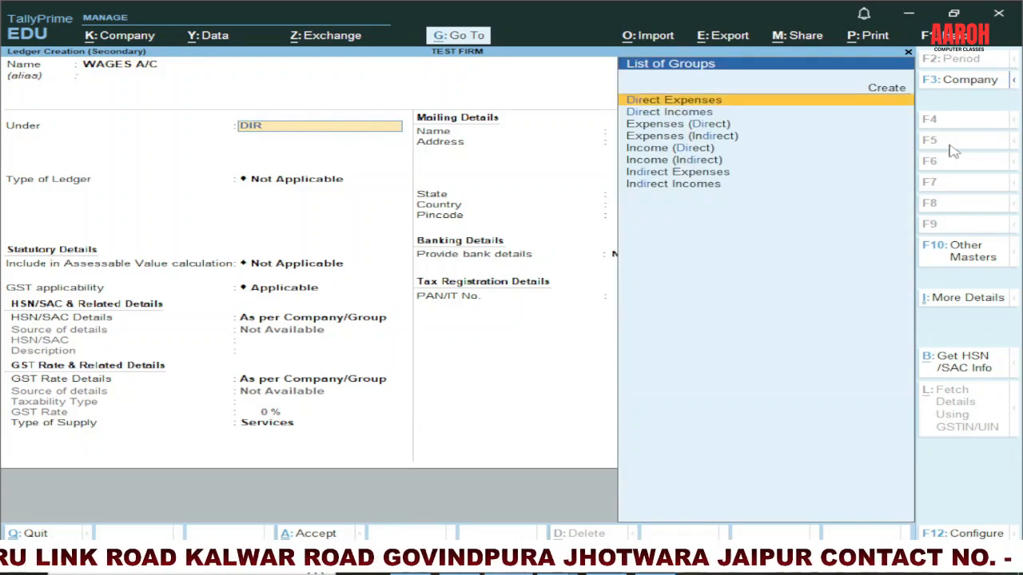
key("Return")
key("ctrl+a")
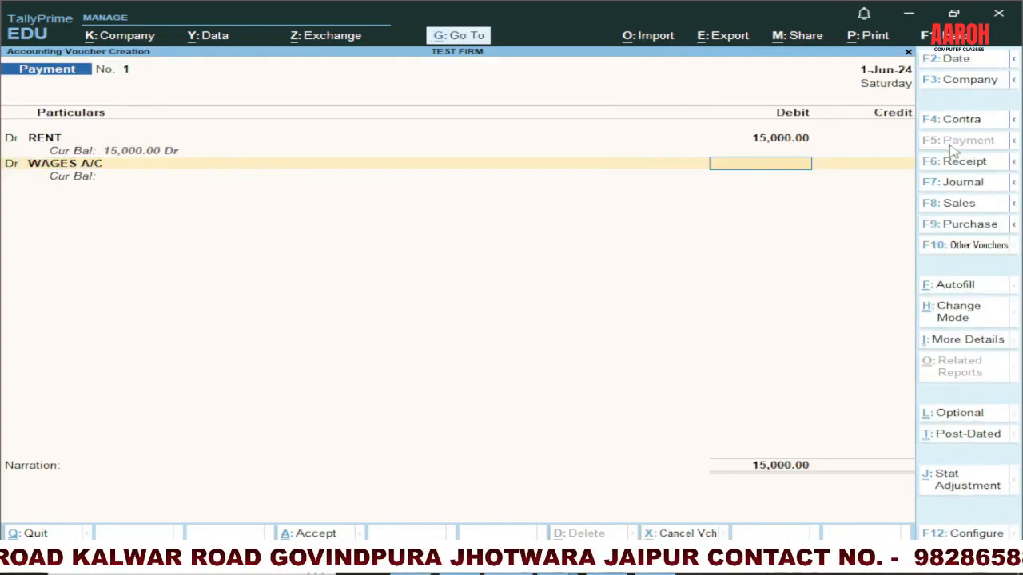
Step: Debit WAGES A/C with 12,000 and credit Cash with 20,000 in the payment voucher
type("12000")
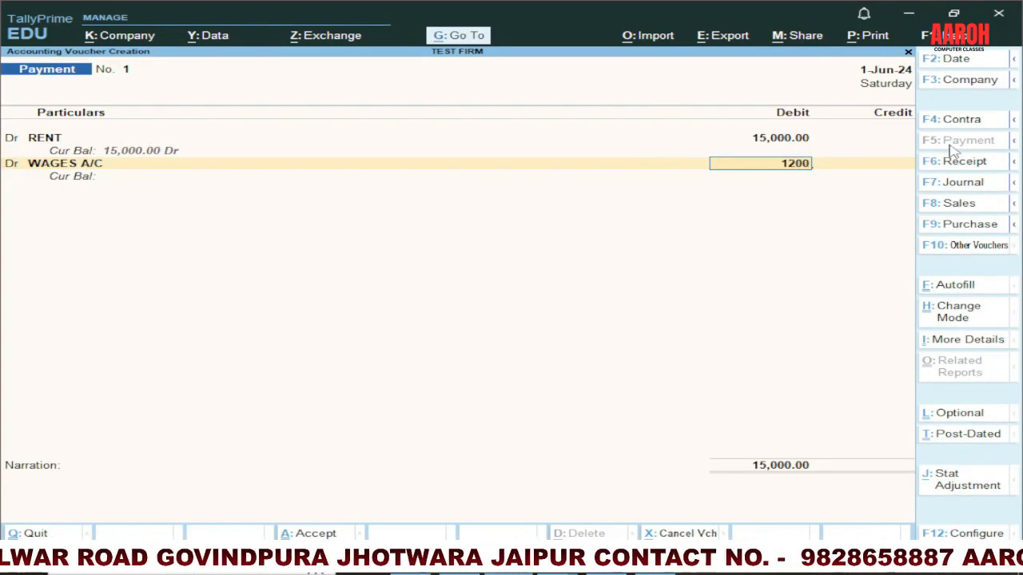
key("Return")
key("c")
key("Return")
type("cash")
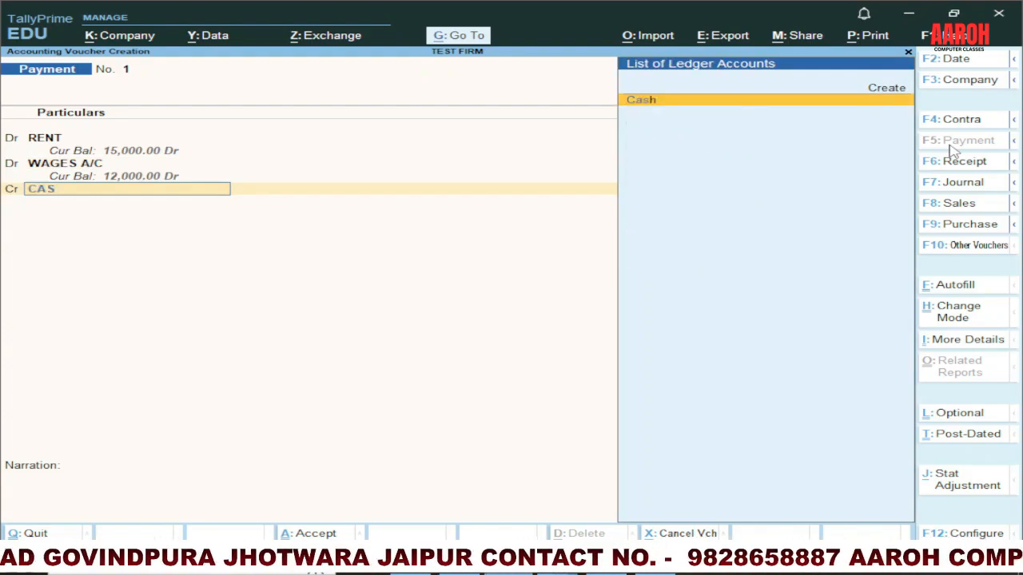
key("Return")
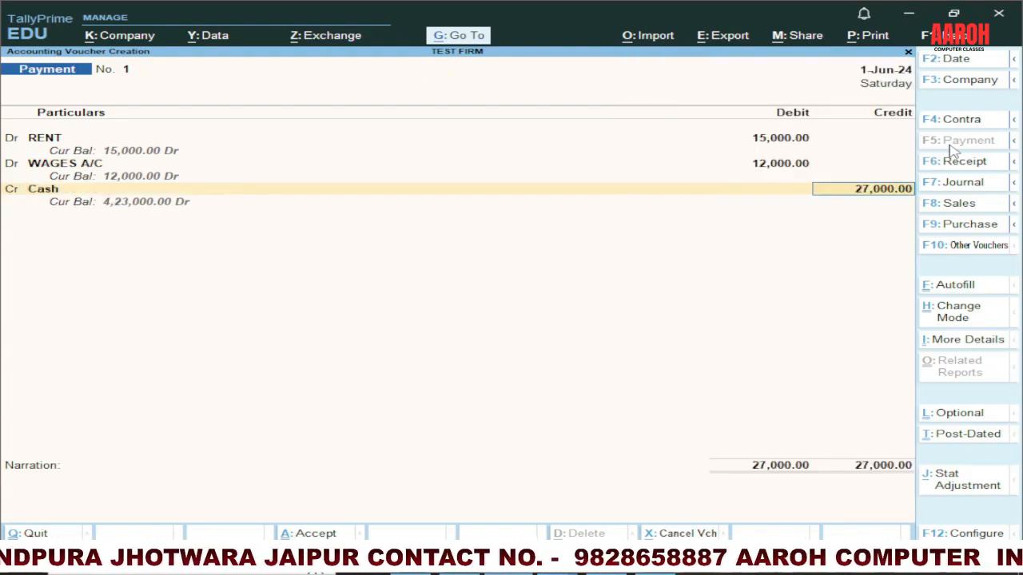
type("20000")
key("Return")
key("Return")
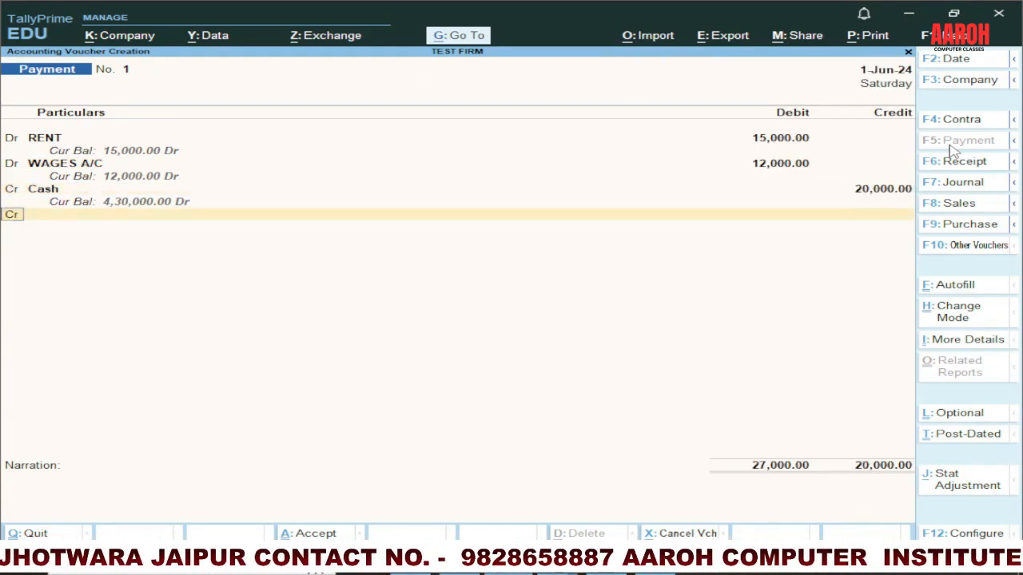
Step: Credit SBI BANK with the remaining 7,000 and accept its bank allocation with Cheque as transaction type
type("SBI")
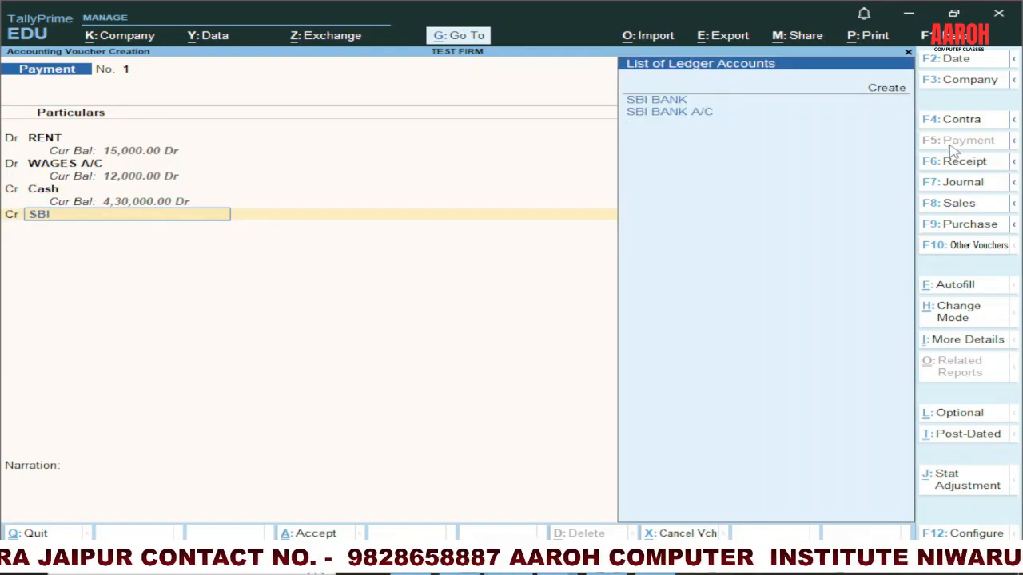
key("Return")
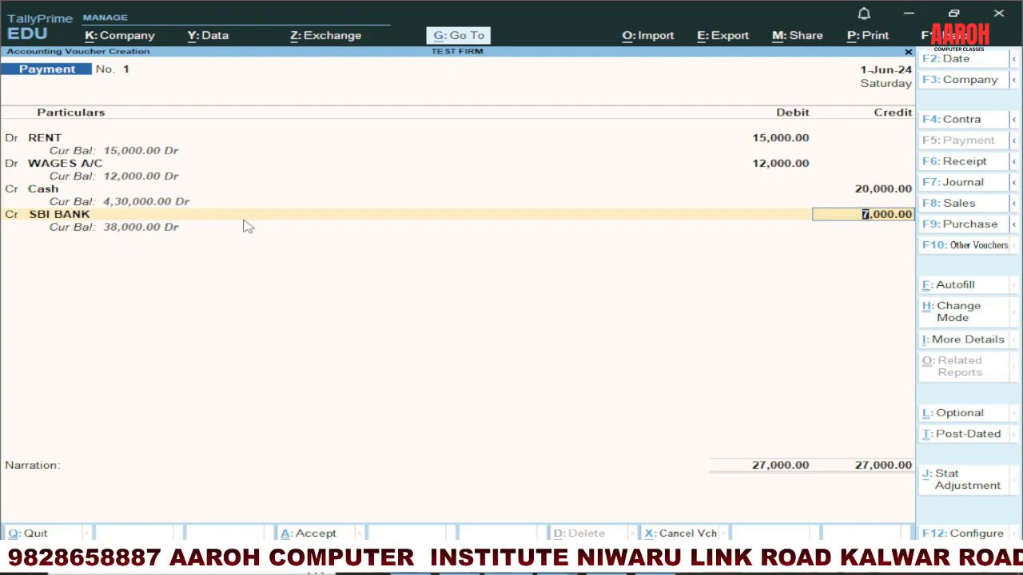
key("Return")
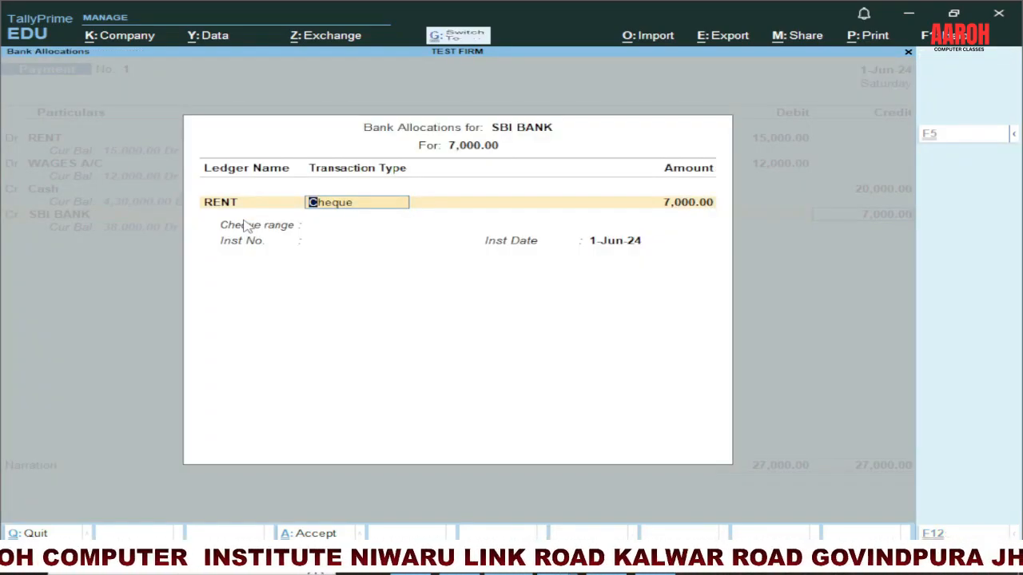
key("ctrl+a")
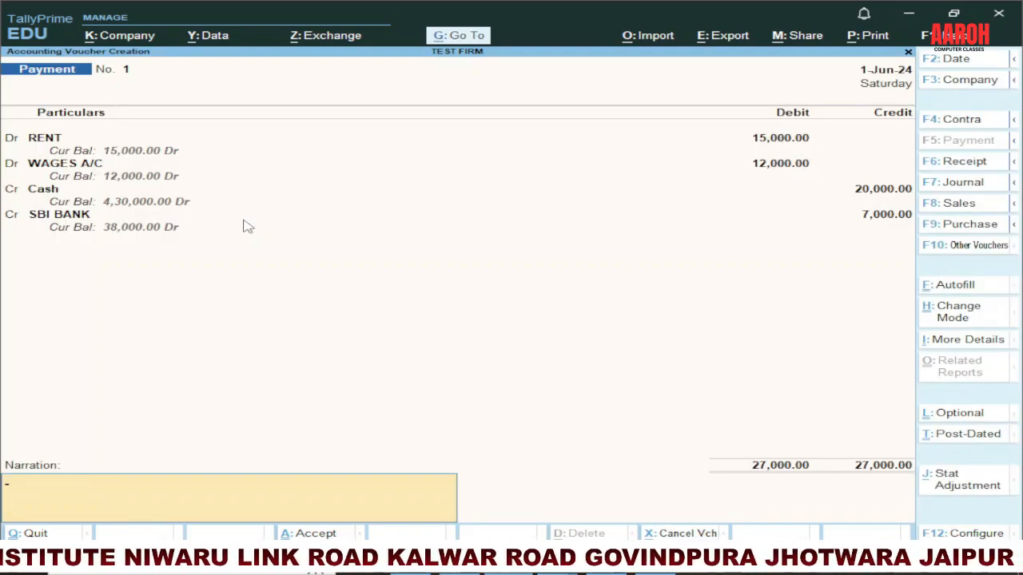
Step: Enter the narration EXP PAID and save the payment voucher
type("EX")
key("BackSpace")
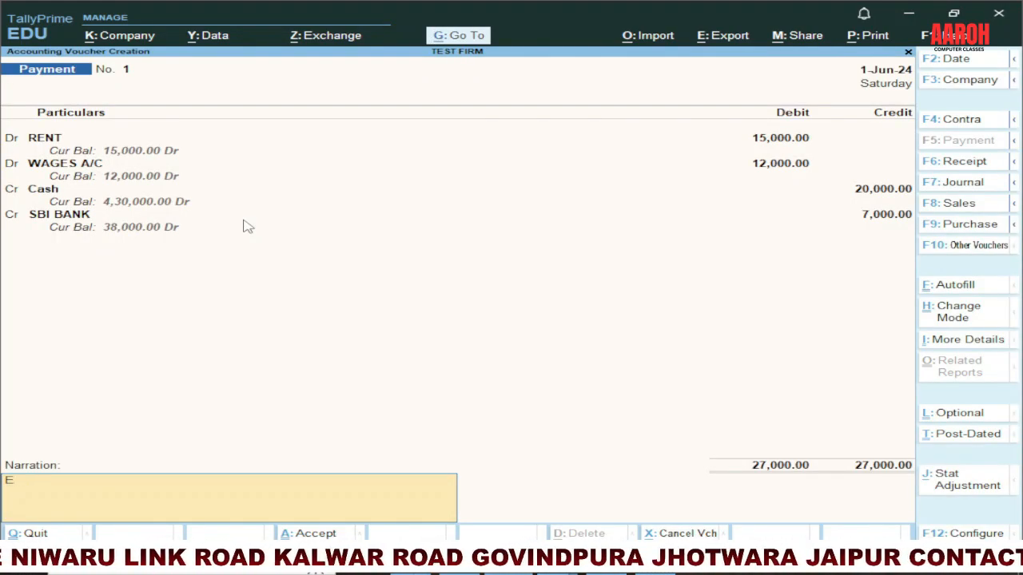
type("XP PAID")
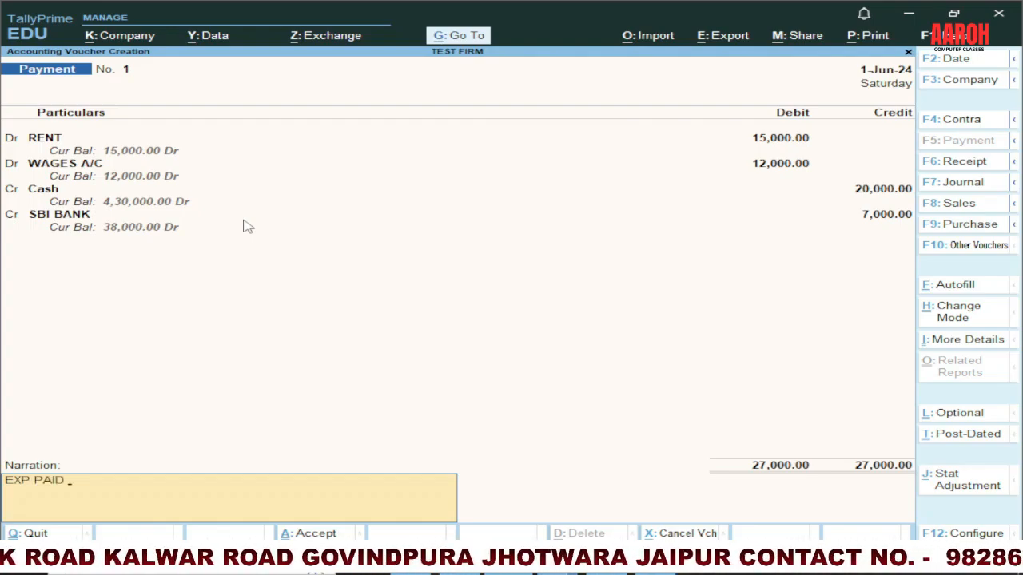
key("Return")
key("Return")
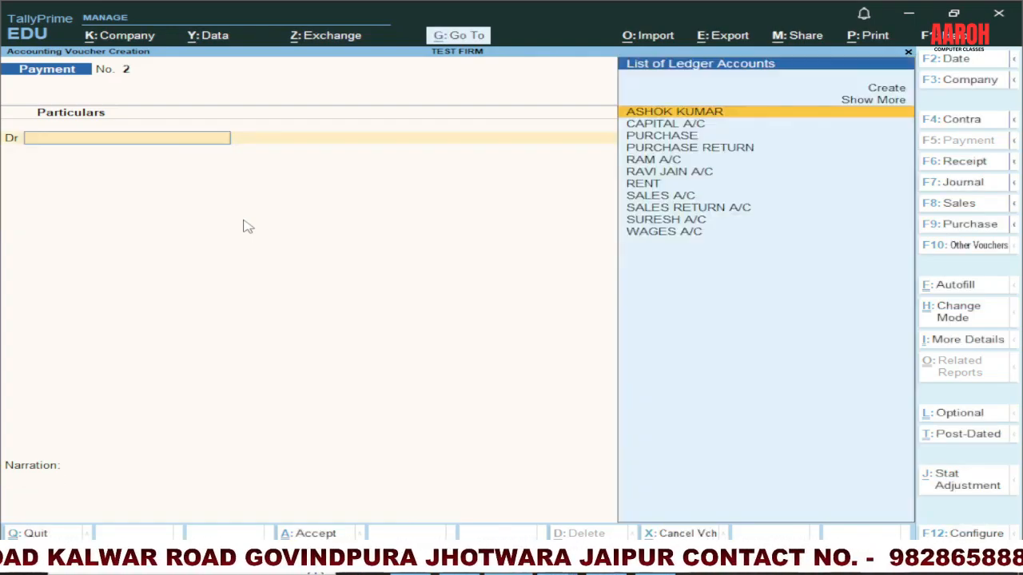
Step: Check the income entries on slide 3 in PowerPoint and switch to a Receipt voucher in TallyPrime
key("alt+Tab")
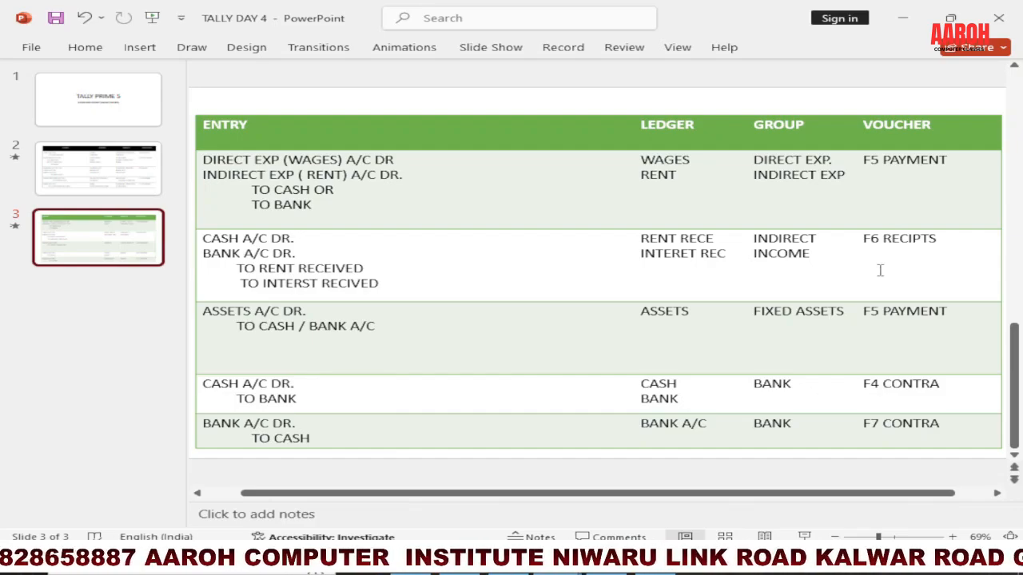
key("alt+Tab")
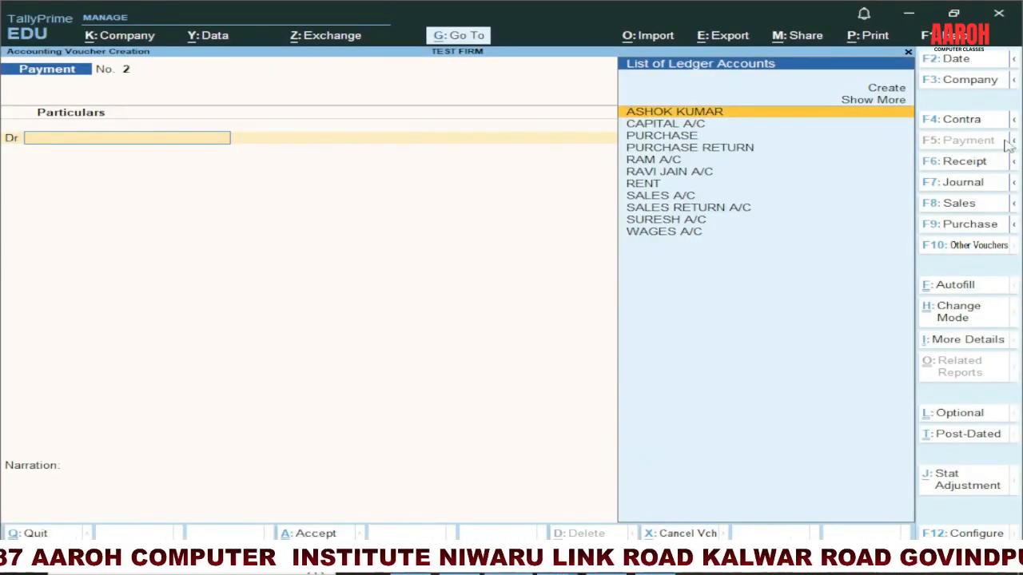
left_click(967, 164)
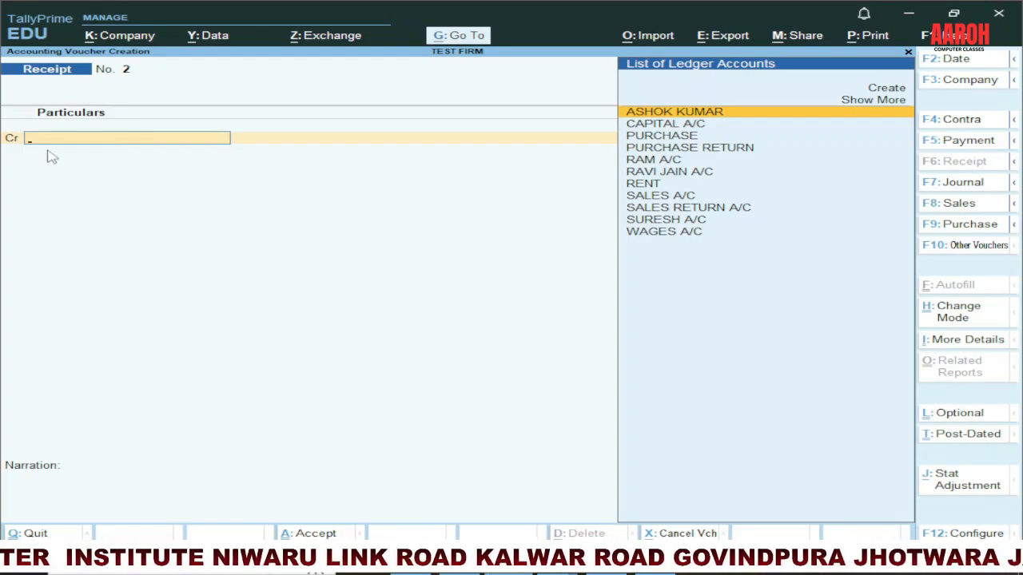
Step: Create a ledger named RENT REV. under Indirect Incomes from the receipt voucher's credit line
key("alt+c")
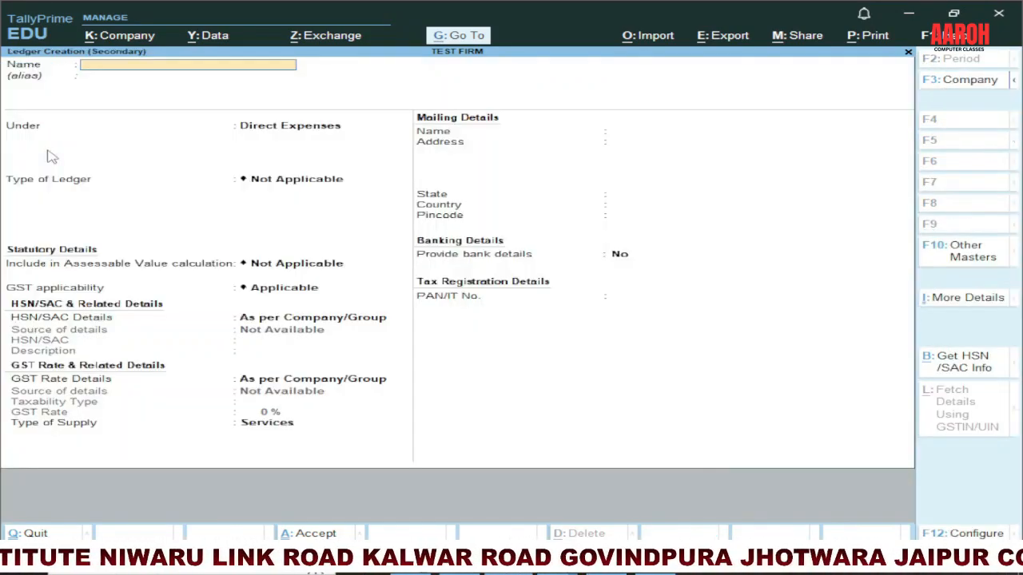
type("RENT RE")
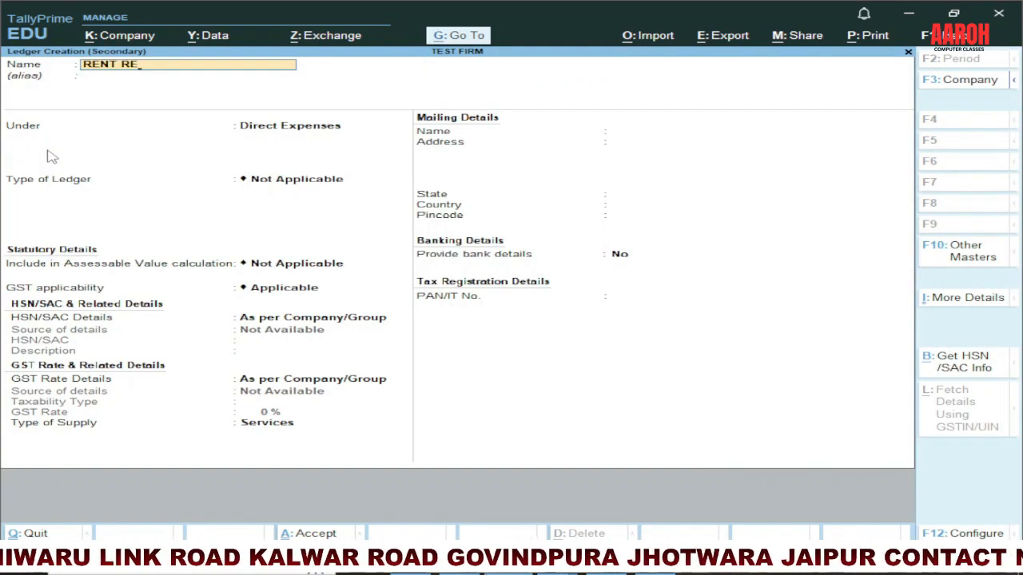
type("V.")
key("Return")
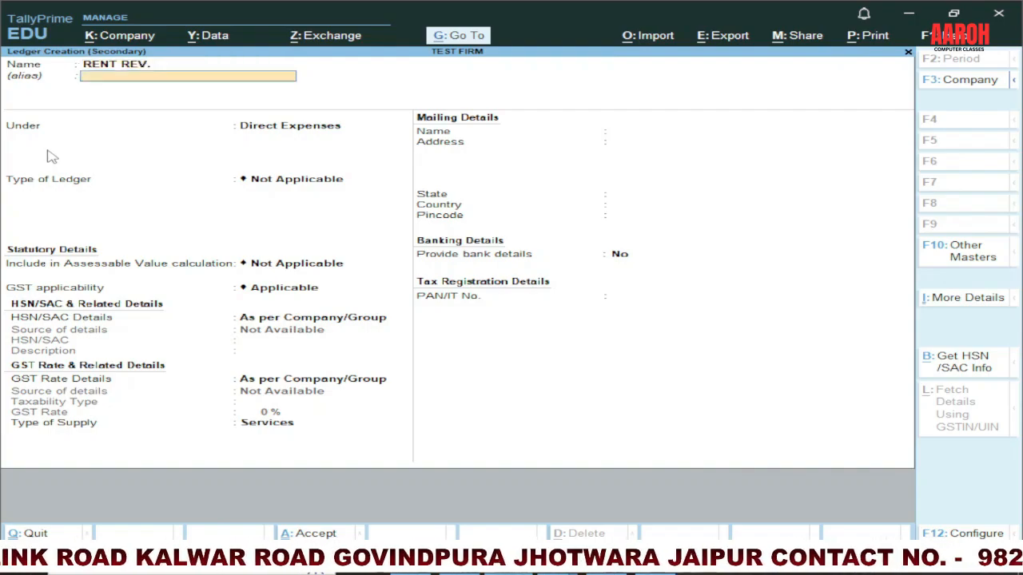
type("IND")
key("Down")
key("Down")
key("Down")
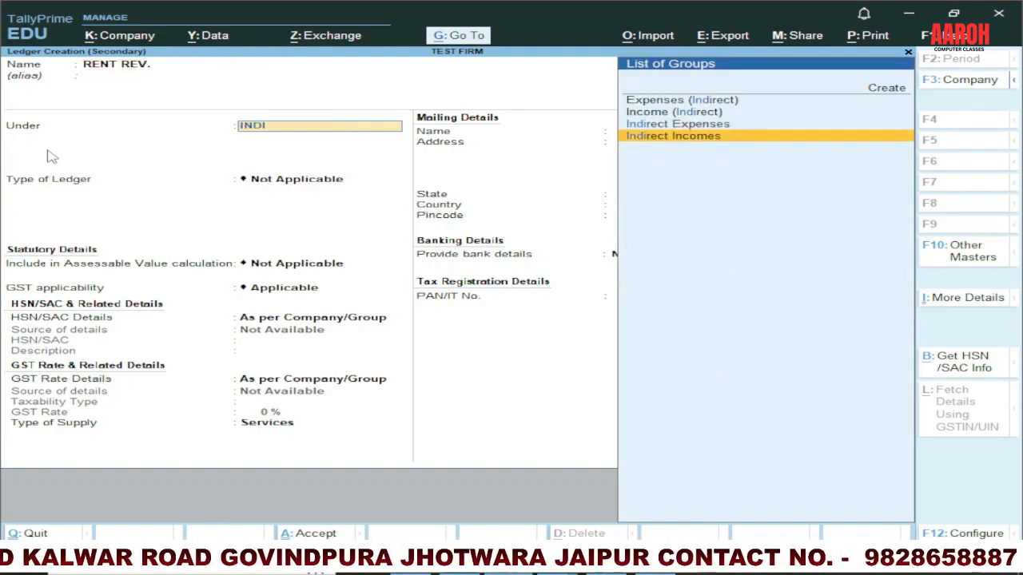
key("Return")
key("ctrl+a")
key("Return")
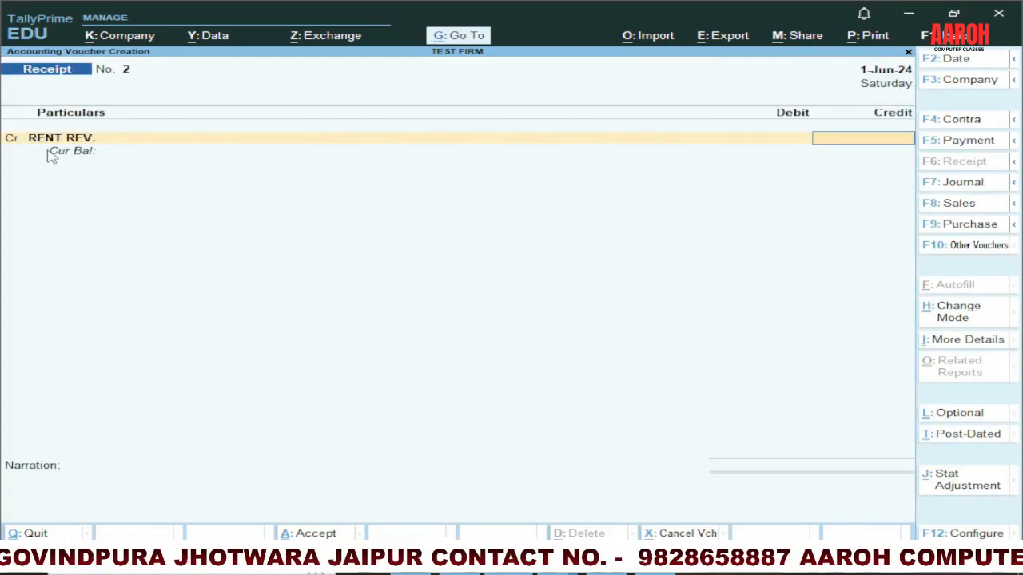
Step: Credit RENT REV. with 15,000 and add a second credit line to the receipt voucher
type("15000")
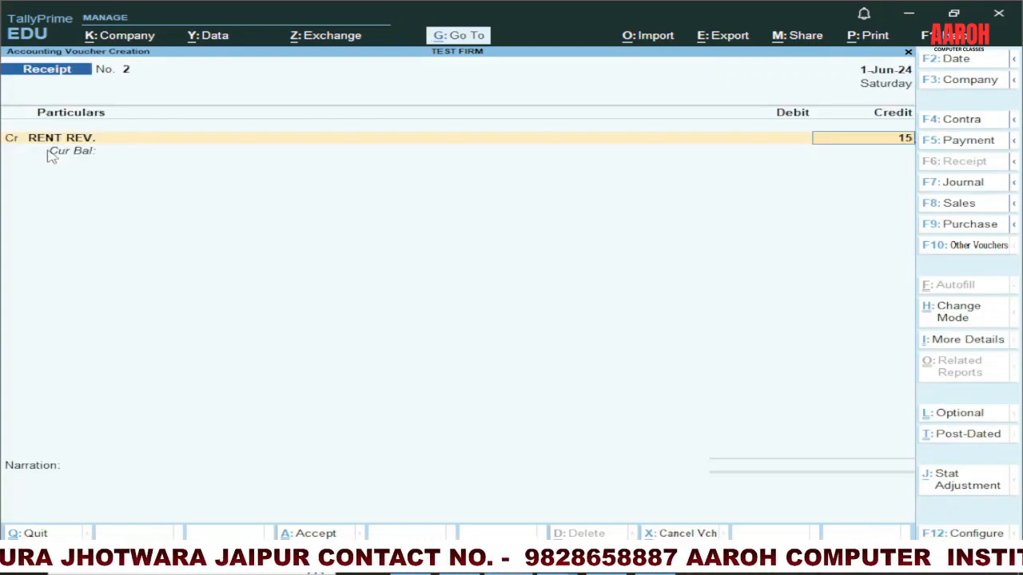
key("Return")
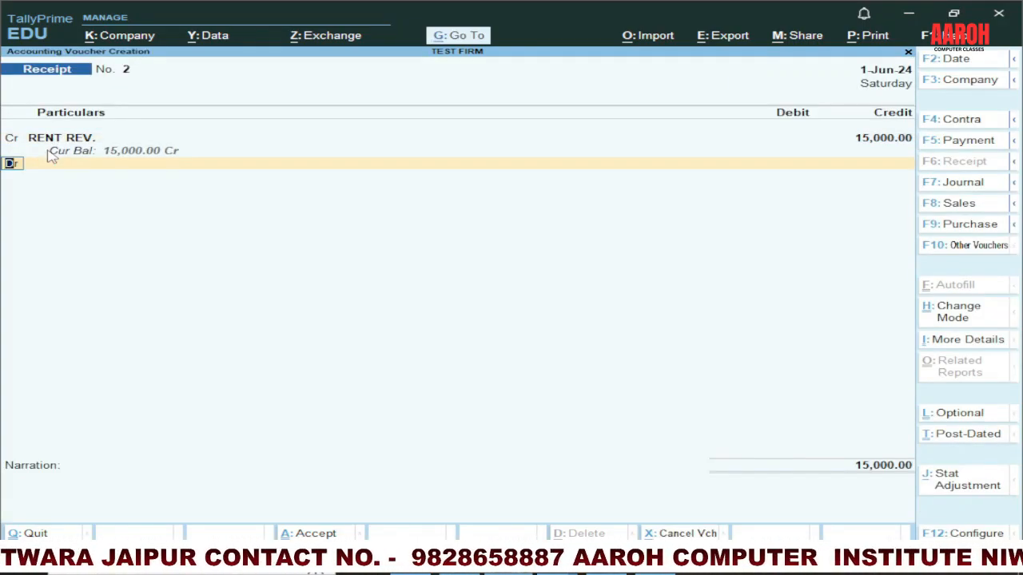
key("c")
key("Return")
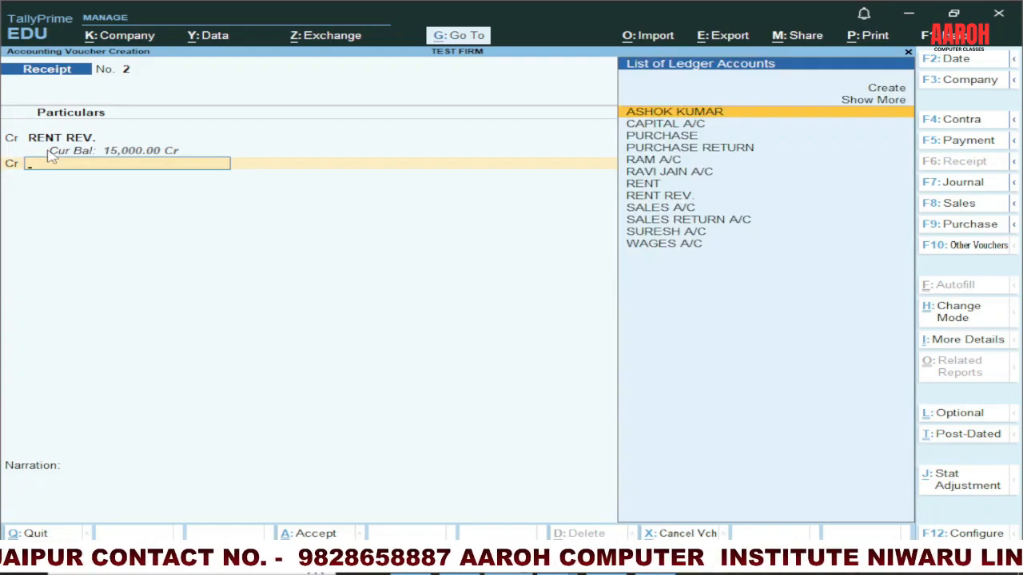
Step: Create a ledger named INTEREST REC. under Indirect Incomes from the receipt voucher's second credit line
key("alt+c")
type("INTER")
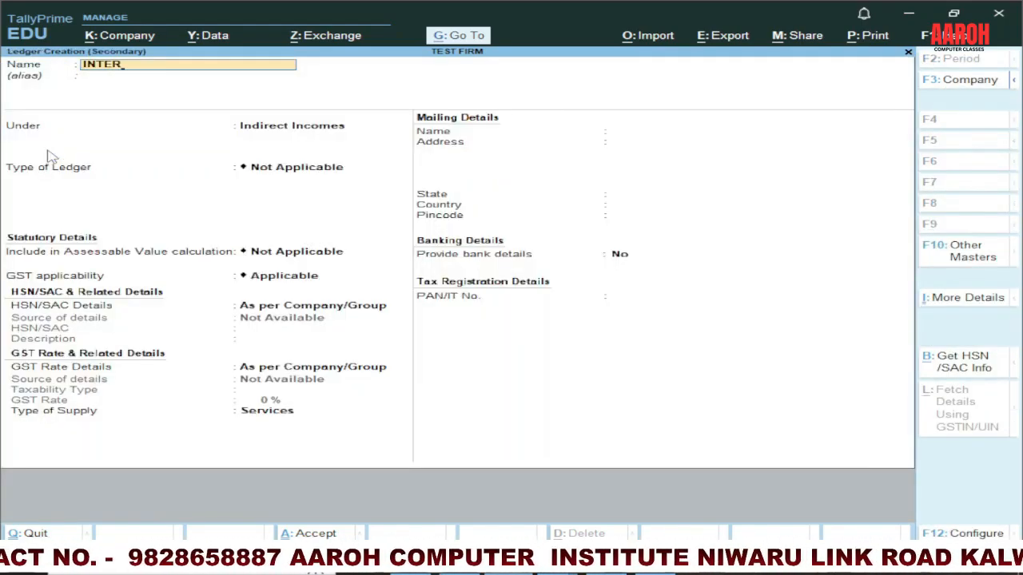
key("BackSpace")
type("R")
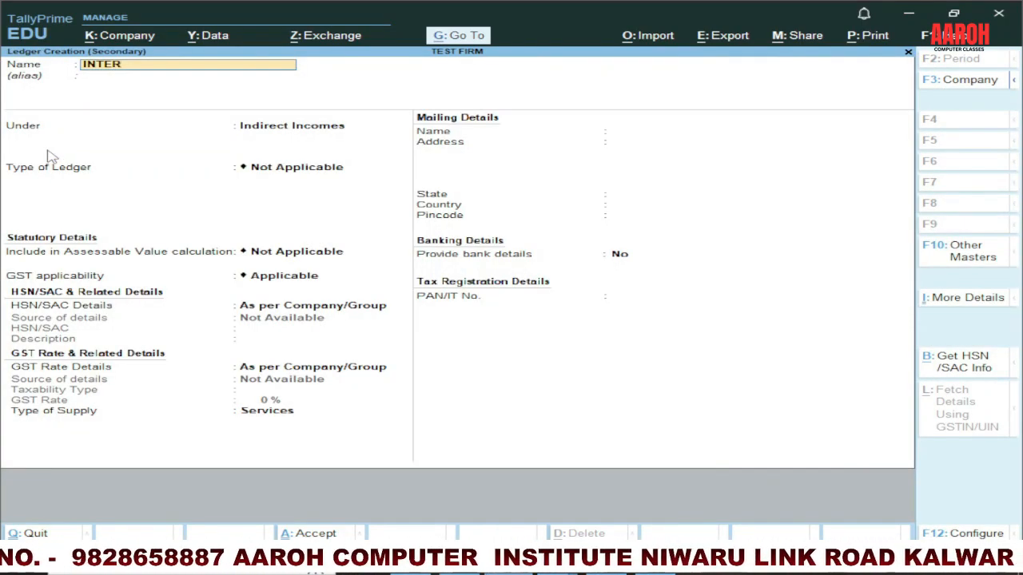
type("EST REC.")
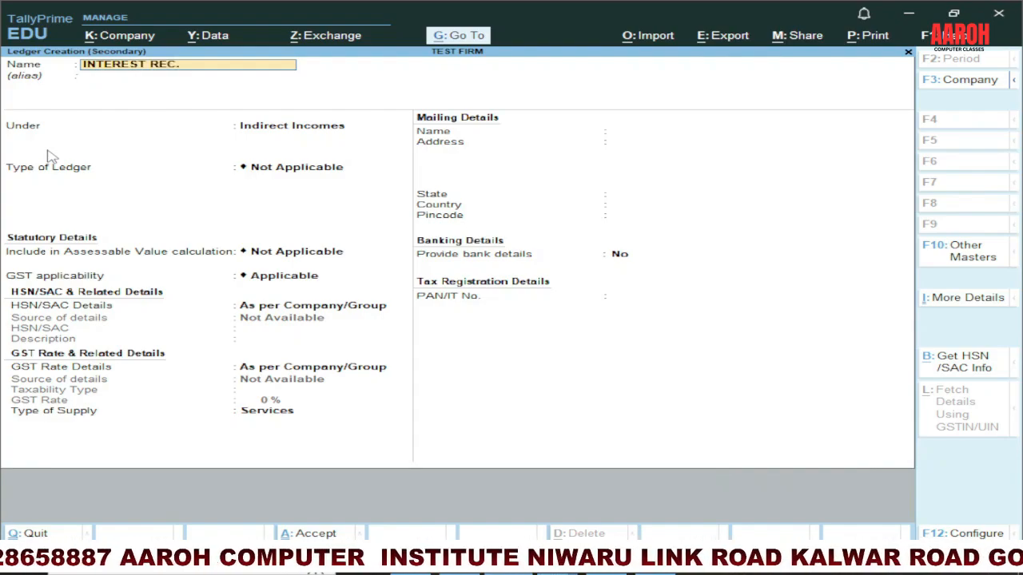
key("Return")
key("ctrl+a")
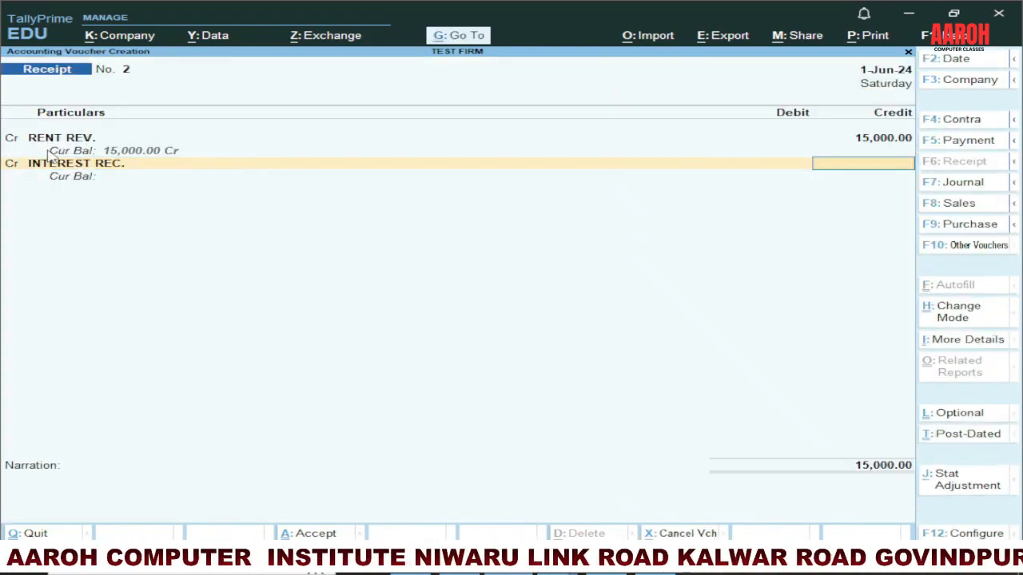
Step: Credit INTEREST REC. with 12,000 and debit Cash with 22,000 in the receipt voucher
type("12000")
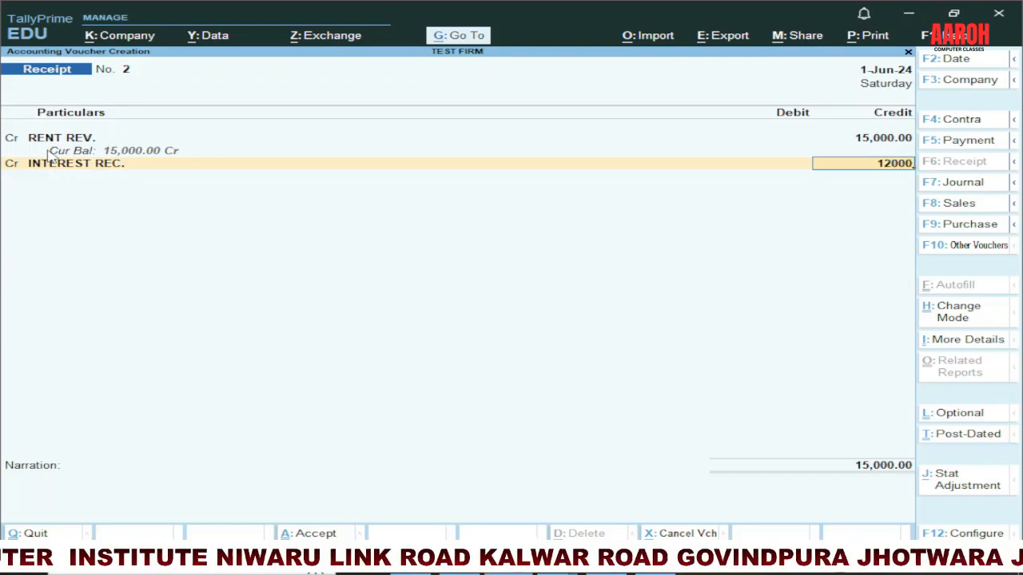
key("Return")
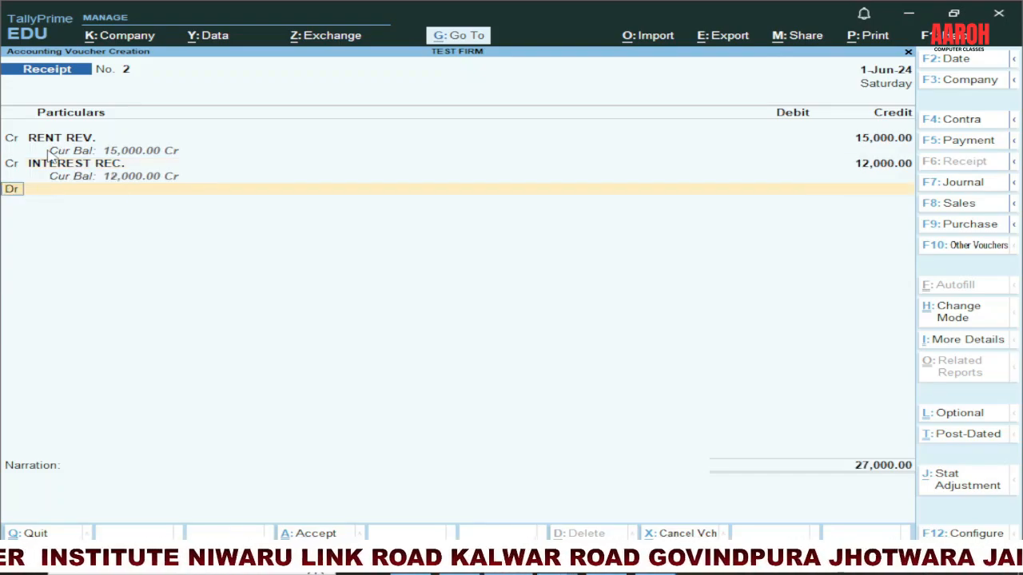
key("d")
key("Return")
type("CASH")
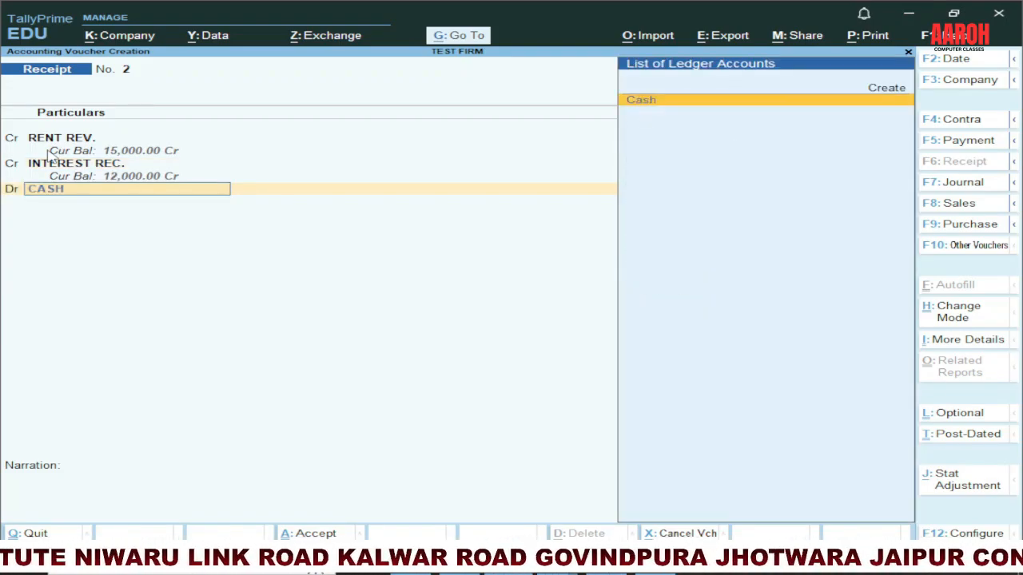
key("Return")
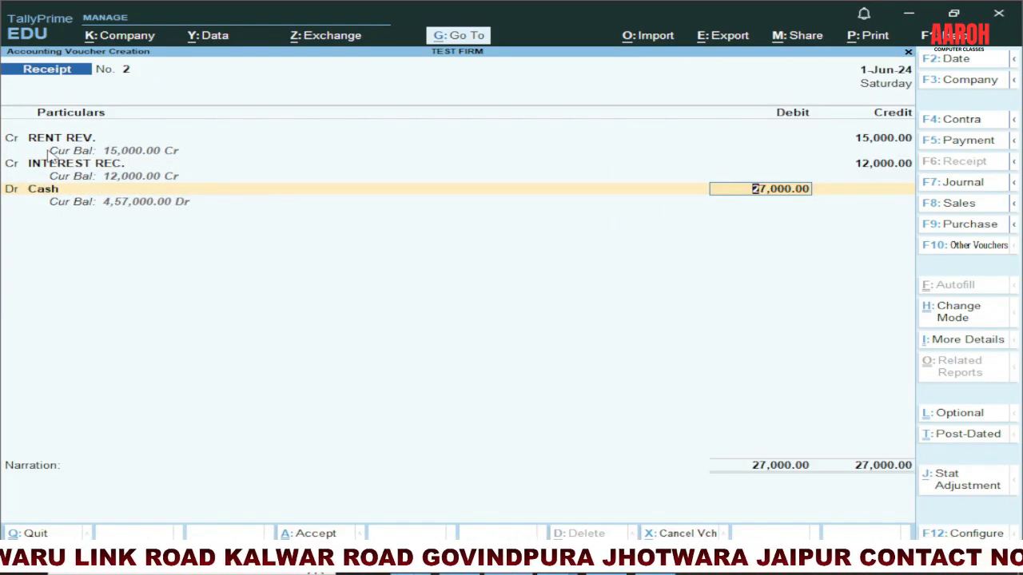
type("22000")
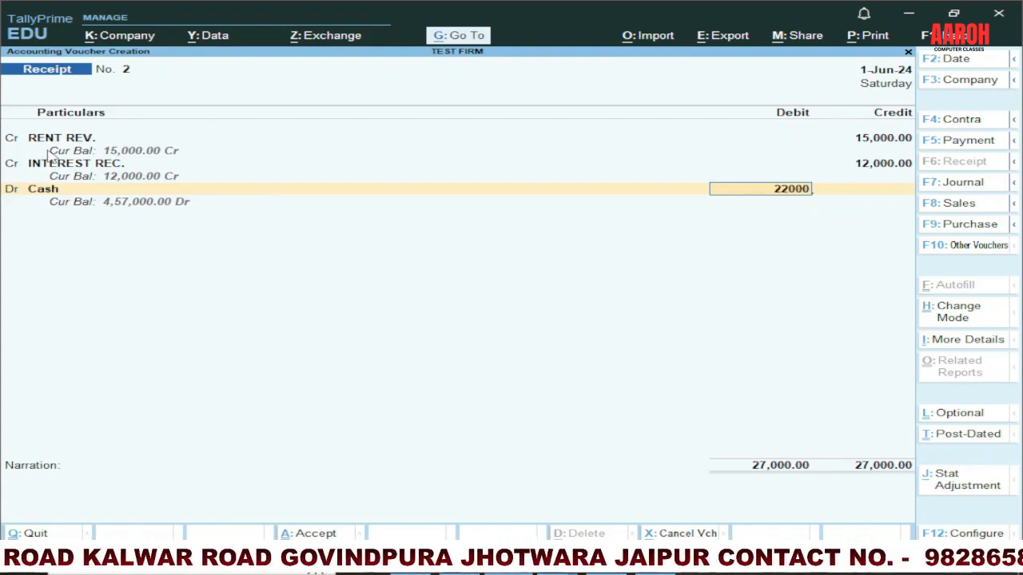
key("Return")
key("Return")
Step: Debit SBI BANK with the remaining 5,000 and accept its bank allocation as Cheque/DD
type("V")
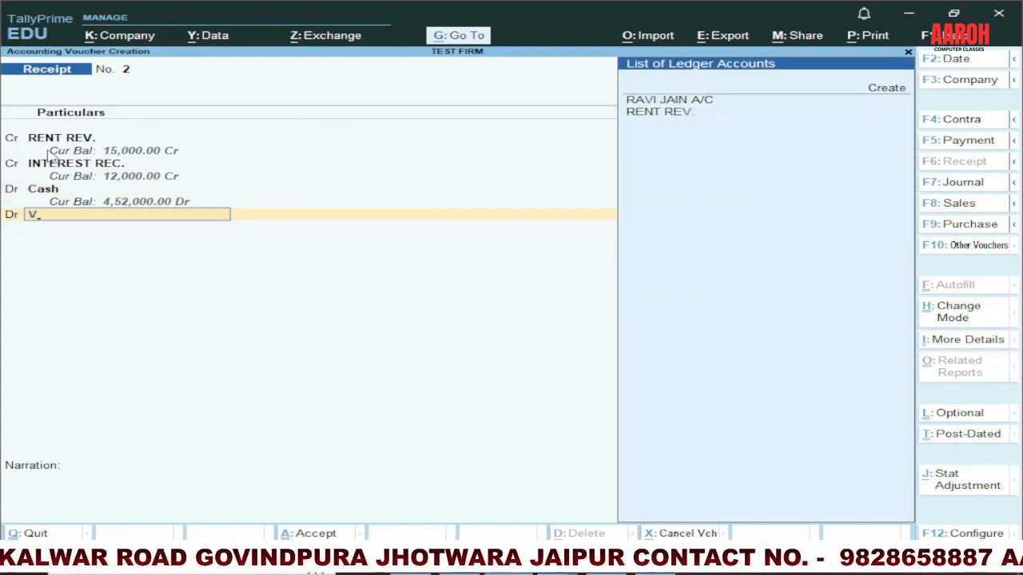
key("BackSpace")
type("BANK")
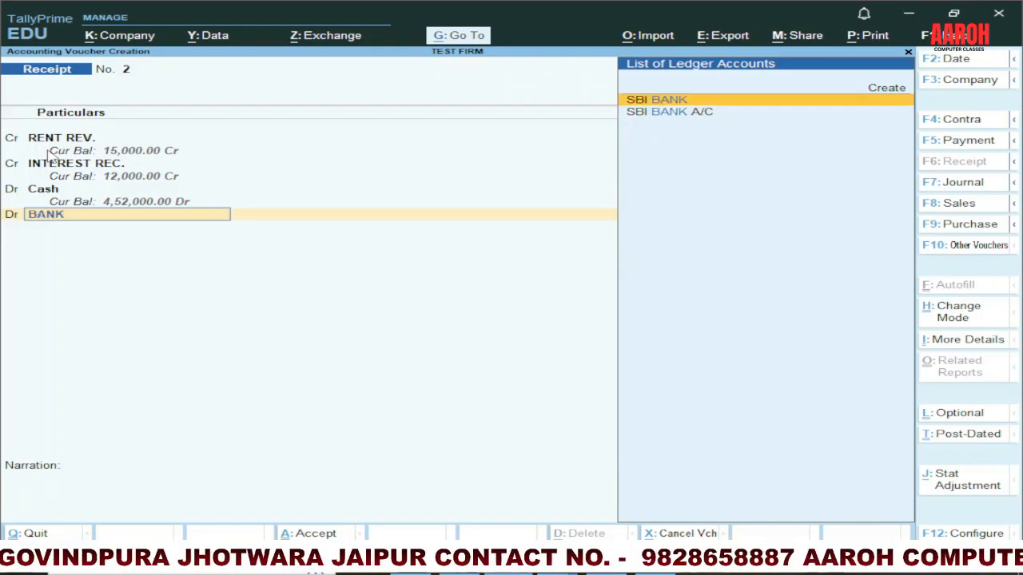
key("Return")
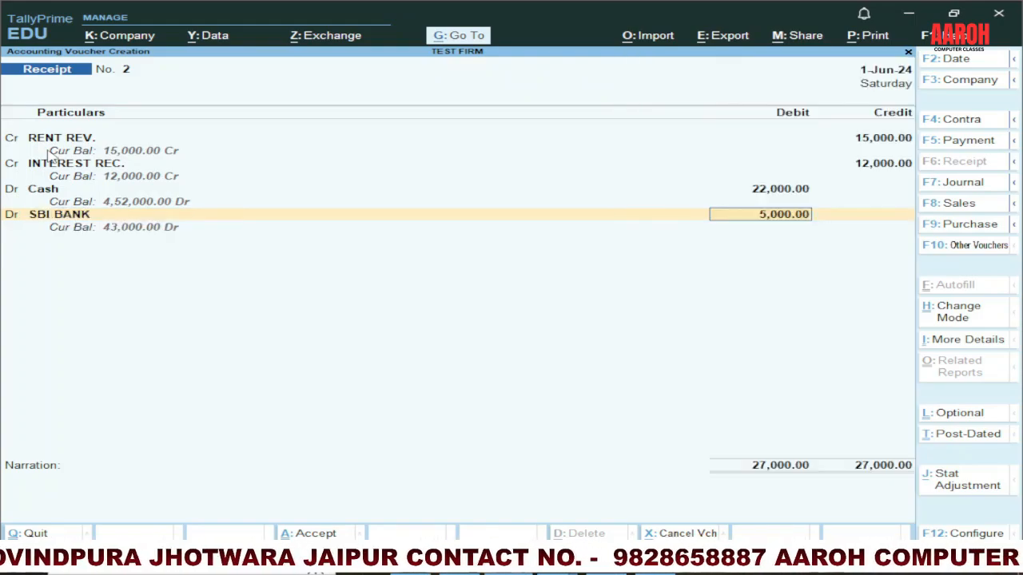
key("Return")
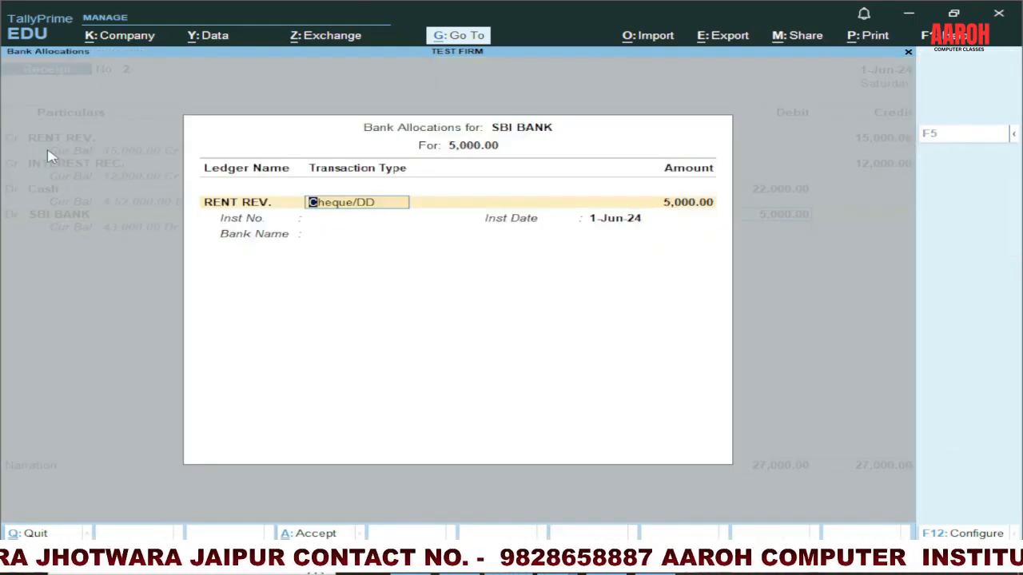
key("ctrl+a")
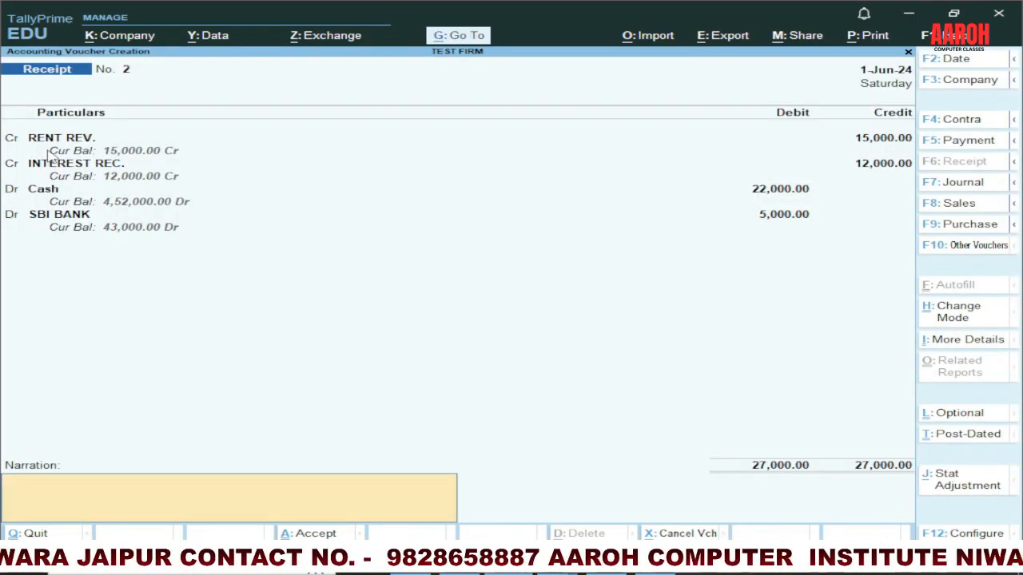
Step: Enter the narration INCOME RECIVED and save the receipt voucher
type("INCOME REIVE")
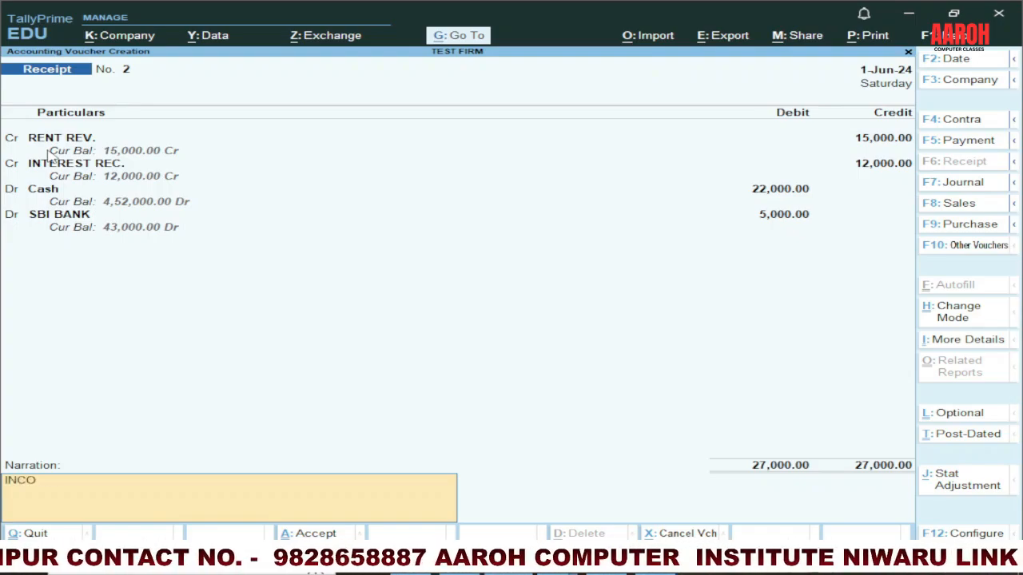
key("BackSpace")
key("BackSpace")
key("BackSpace")
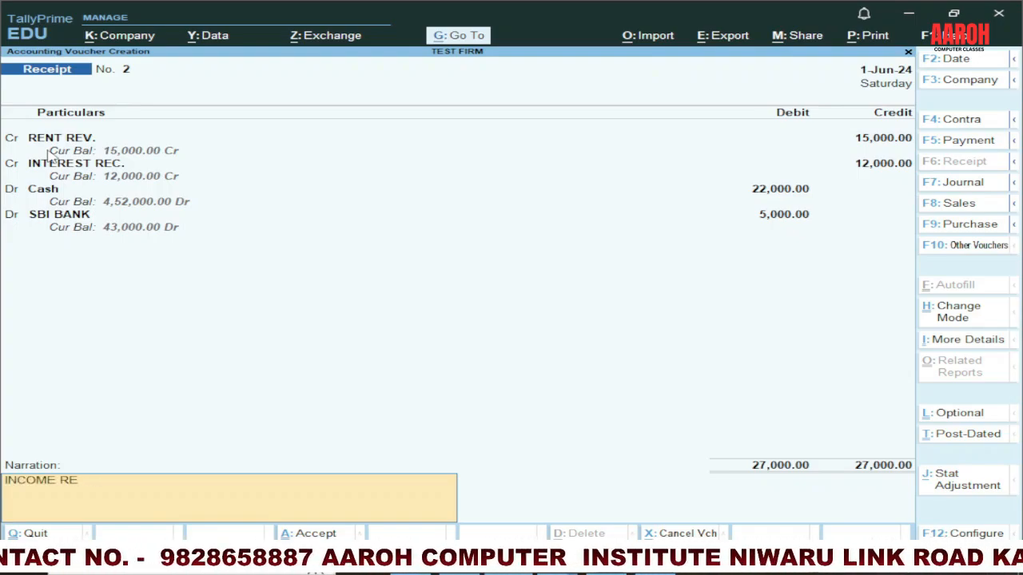
type("CIVED")
key("Return")
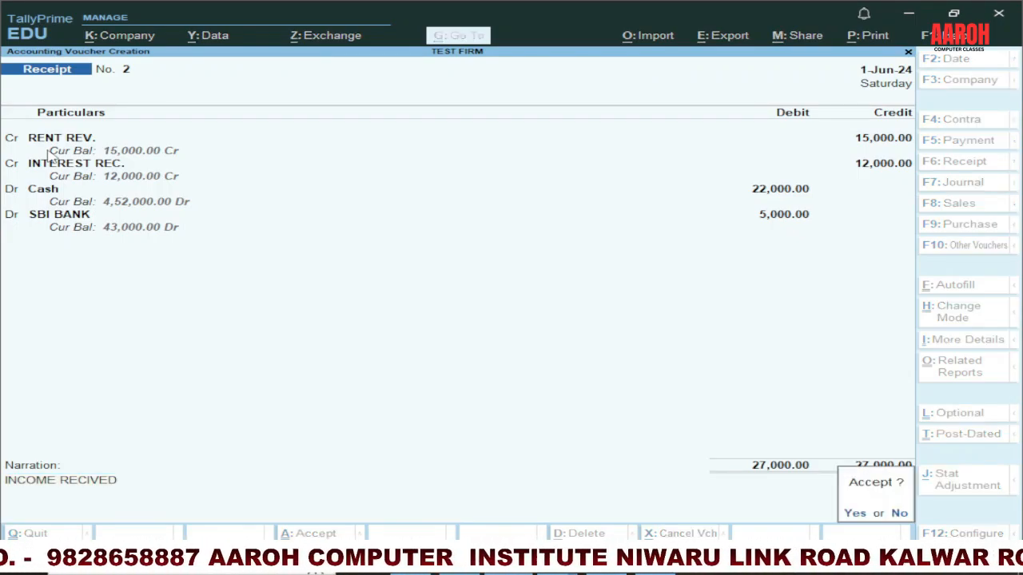
key("Return")
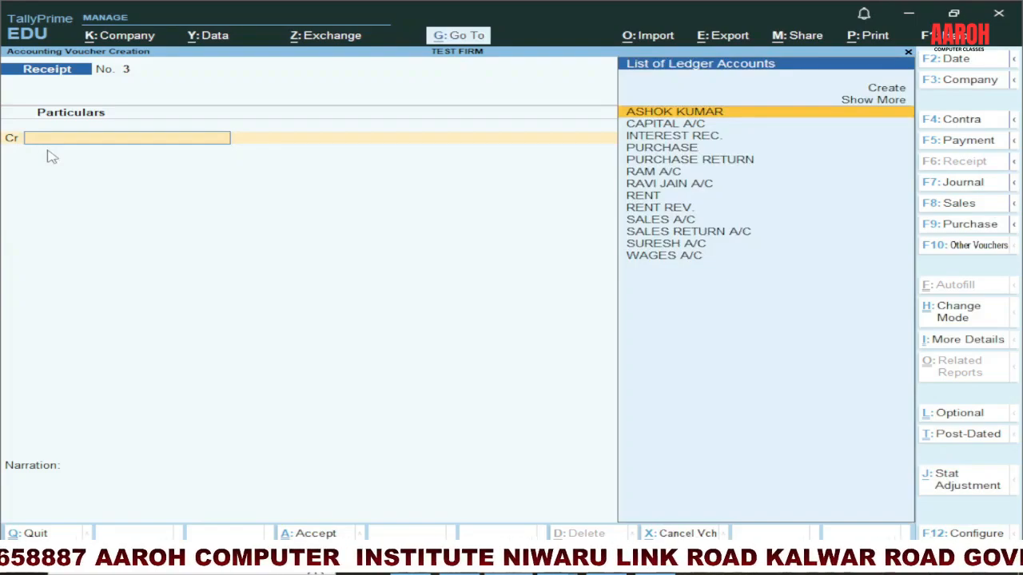
Step: Check the assets entry on slide 3 in PowerPoint and switch to a Payment voucher in TallyPrime
key("alt+Tab")
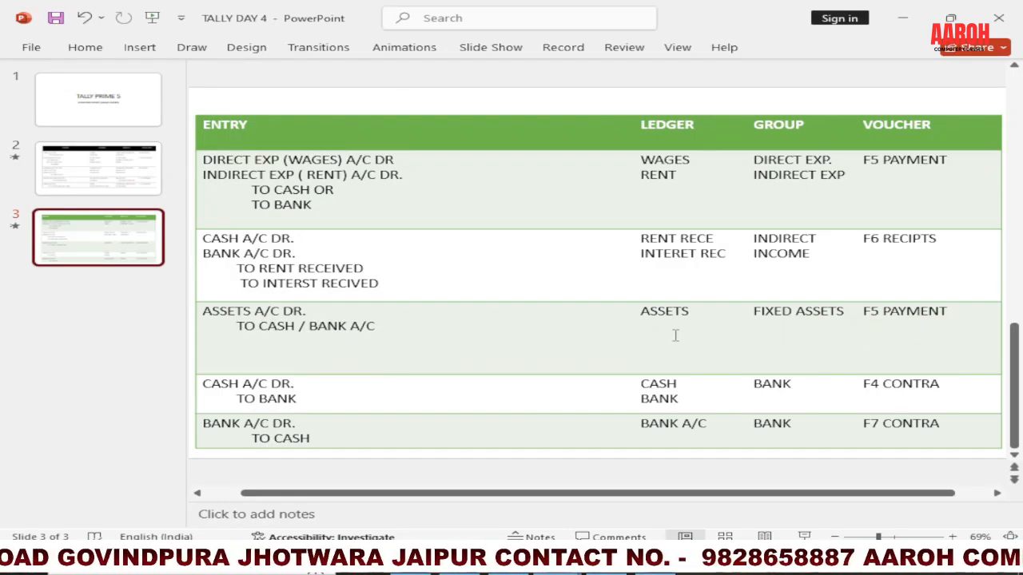
key("alt")
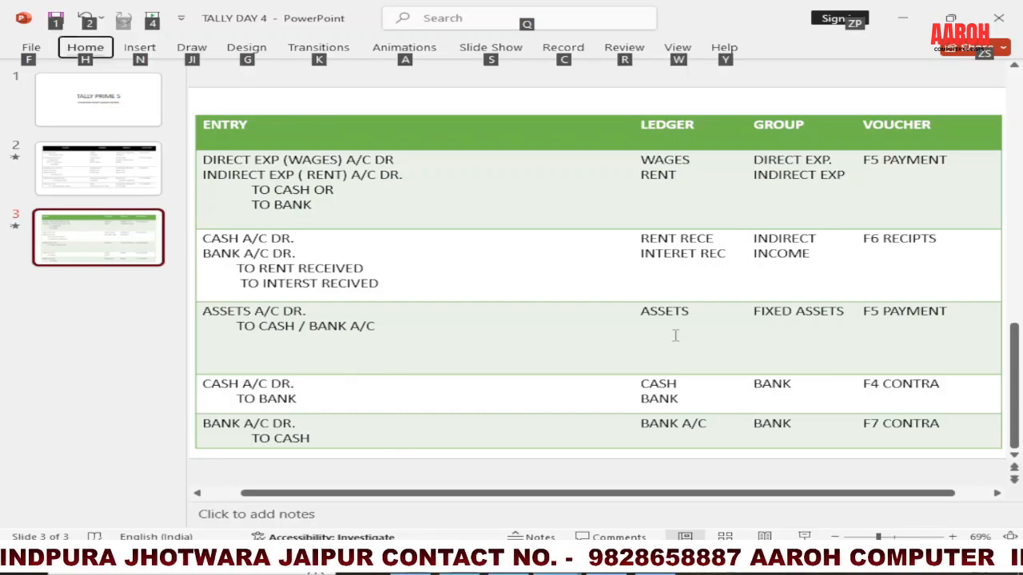
key("alt+Tab")
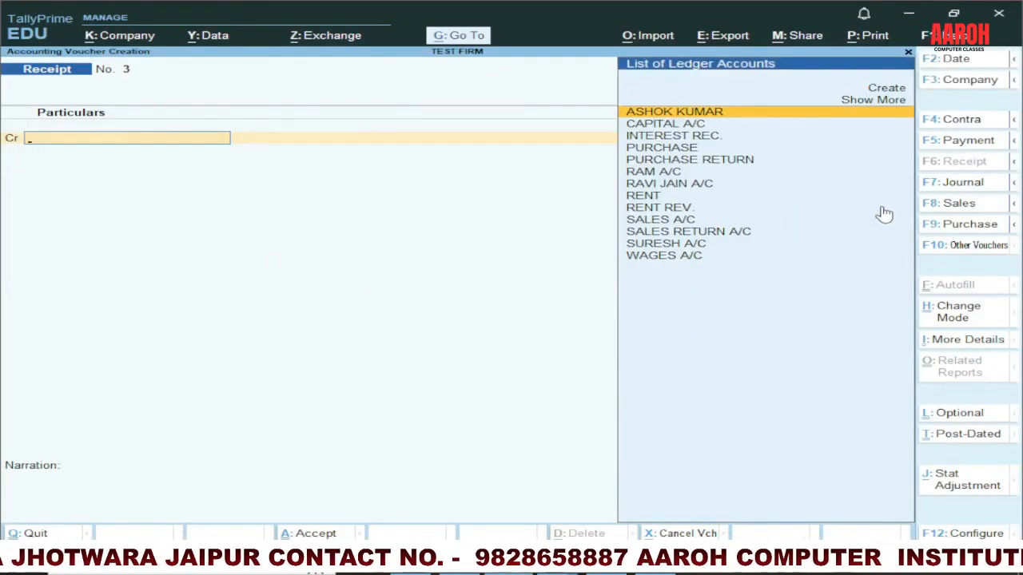
left_click(955, 140)
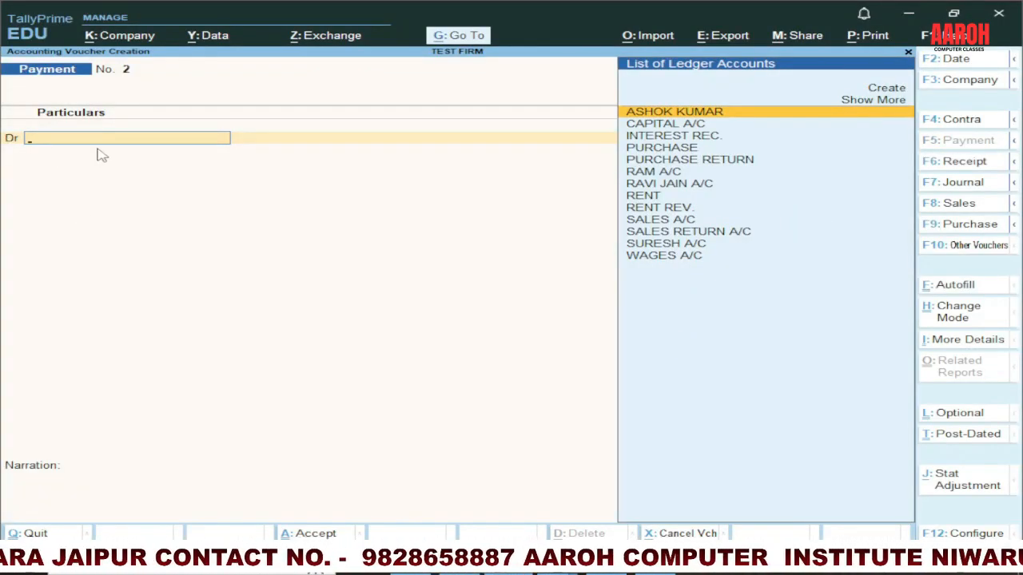
Step: Create a ledger named FURNITURE A/C under Fixed Assets from the payment voucher's debit line
key("alt+c")
type("F")
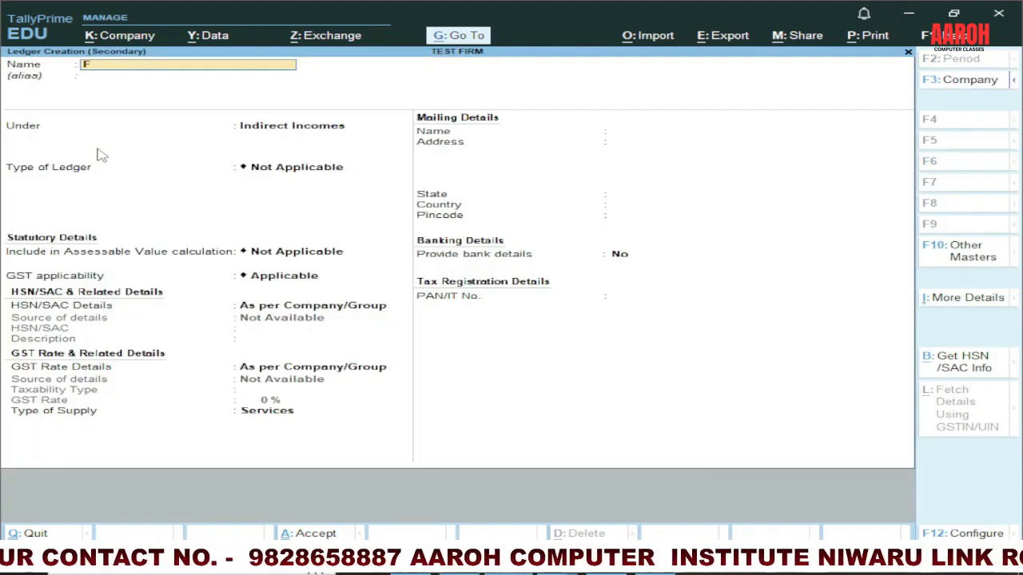
type("URNITURE A/C")
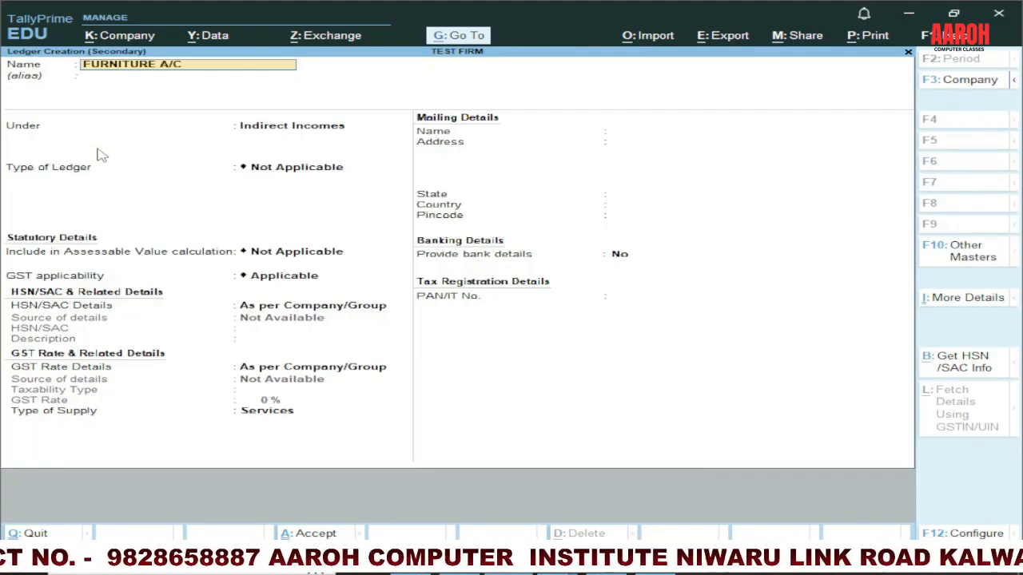
key("Return")
key("Return")
type("FURN")
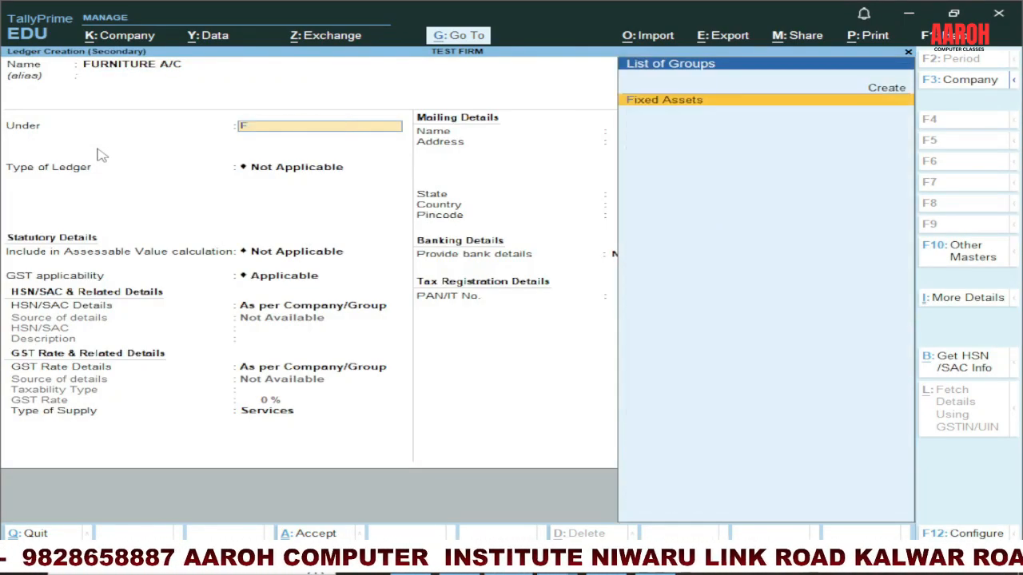
type("I")
key("Return")
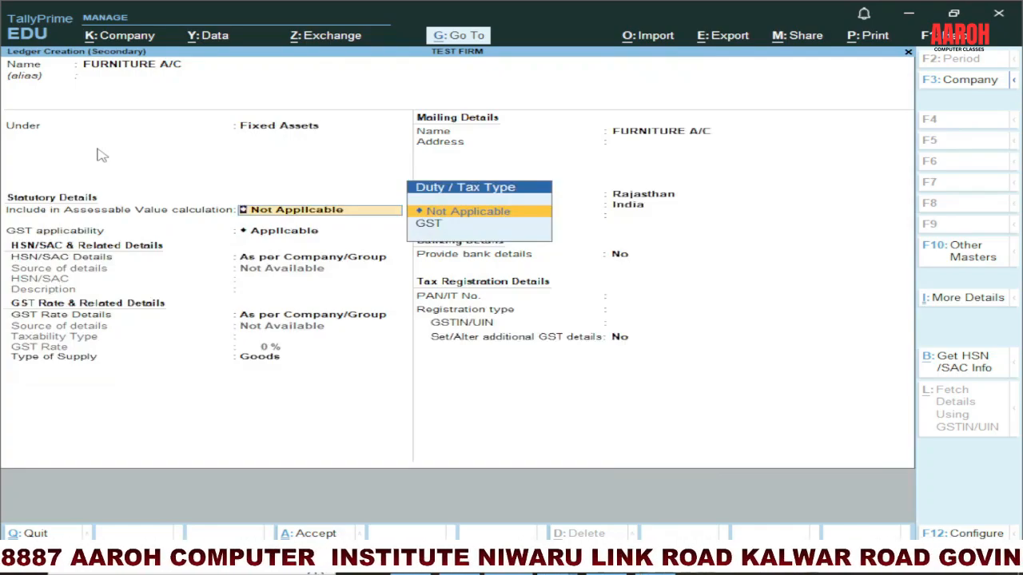
key("ctrl+a")
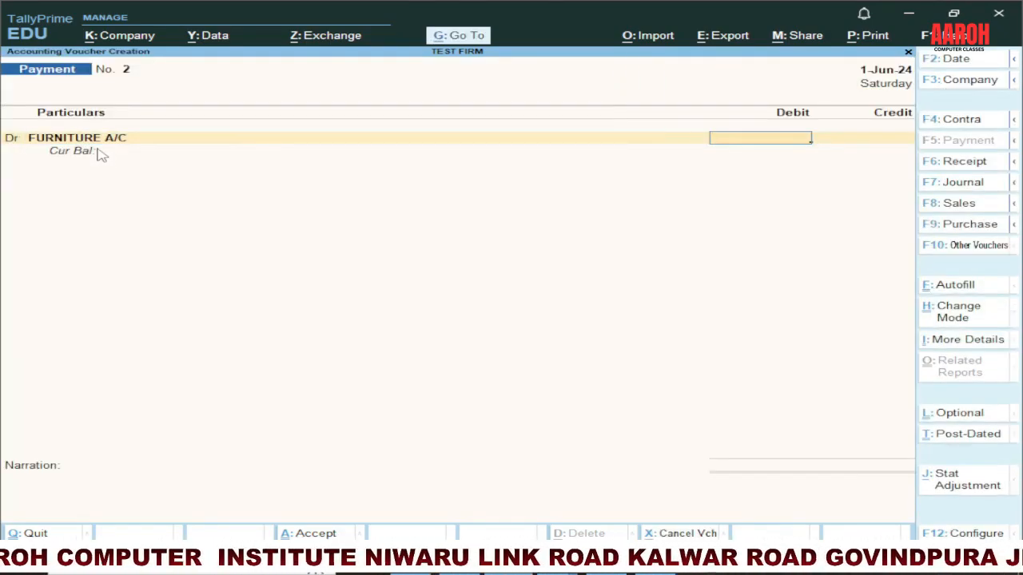
Step: Debit FURNITURE A/C with 1,20,000 and credit Cash with 1,00,000 in the payment voucher
type("120000")
key("Return")
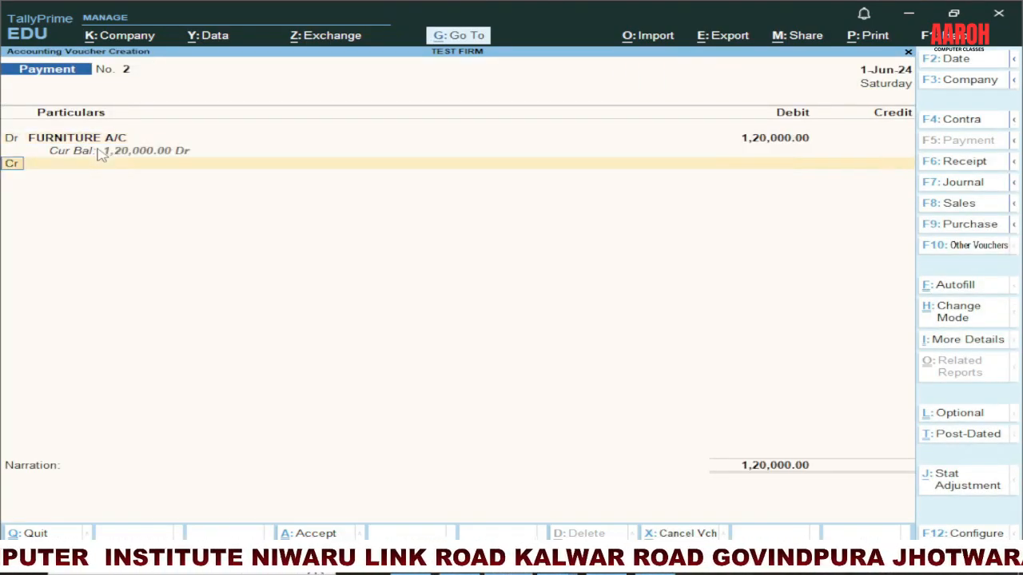
type("CASH")
key("Return")
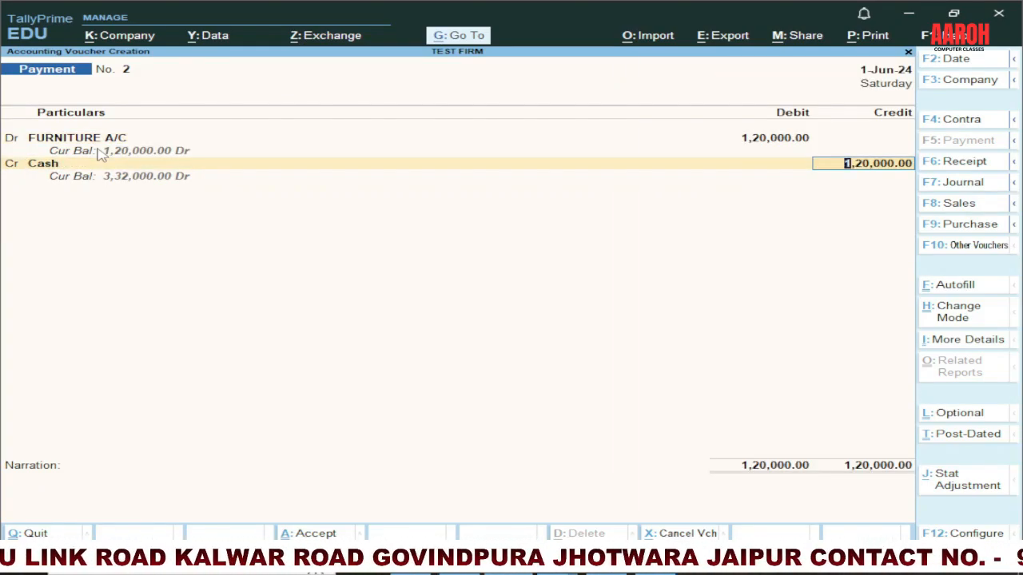
type("100000")
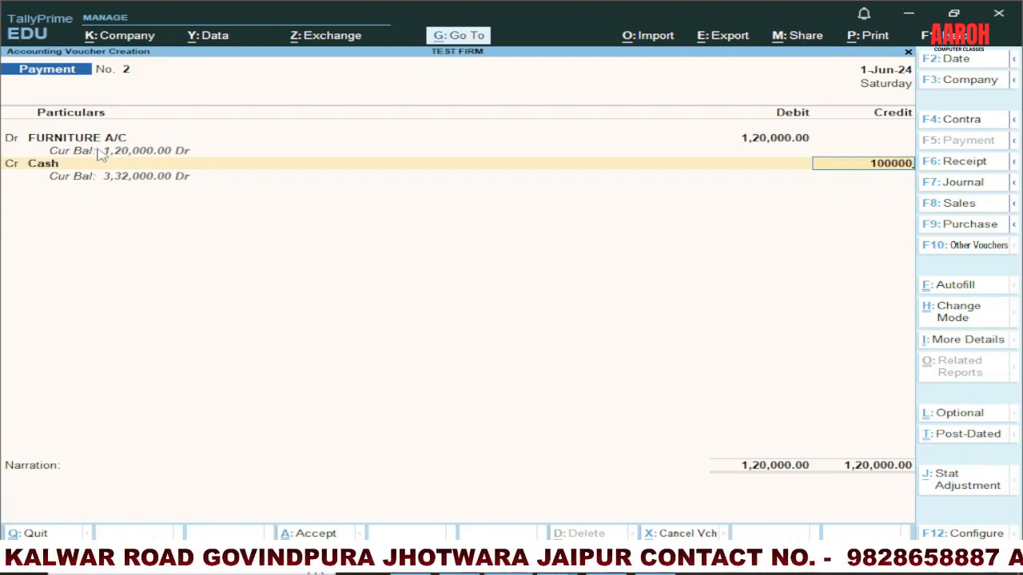
key("Return")
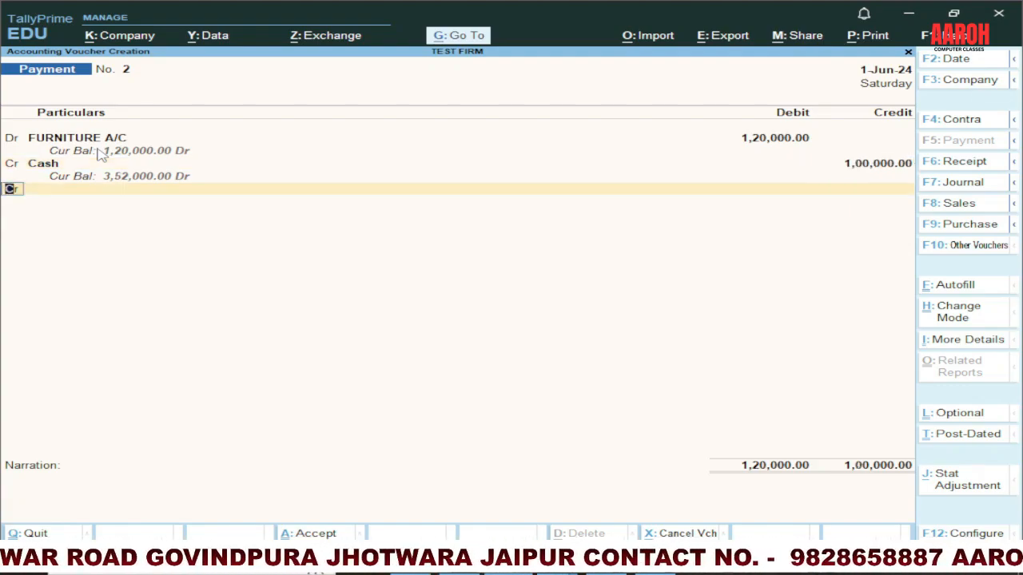
Step: Credit SBI BANK with the remaining 20,000 and save the furniture payment voucher
key("Return")
type("A")
key("BackSpace")
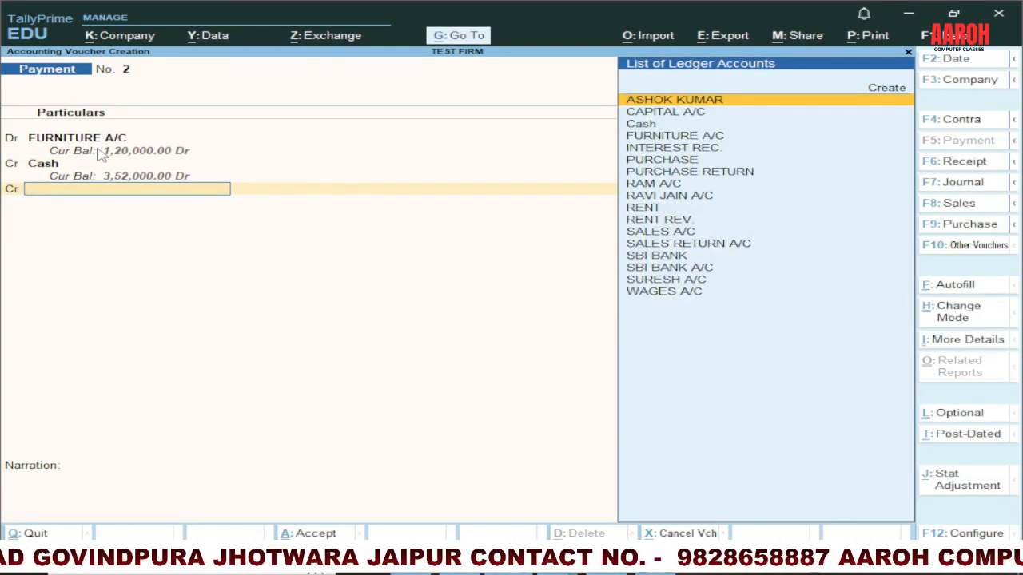
type("BANK")
key("Return")
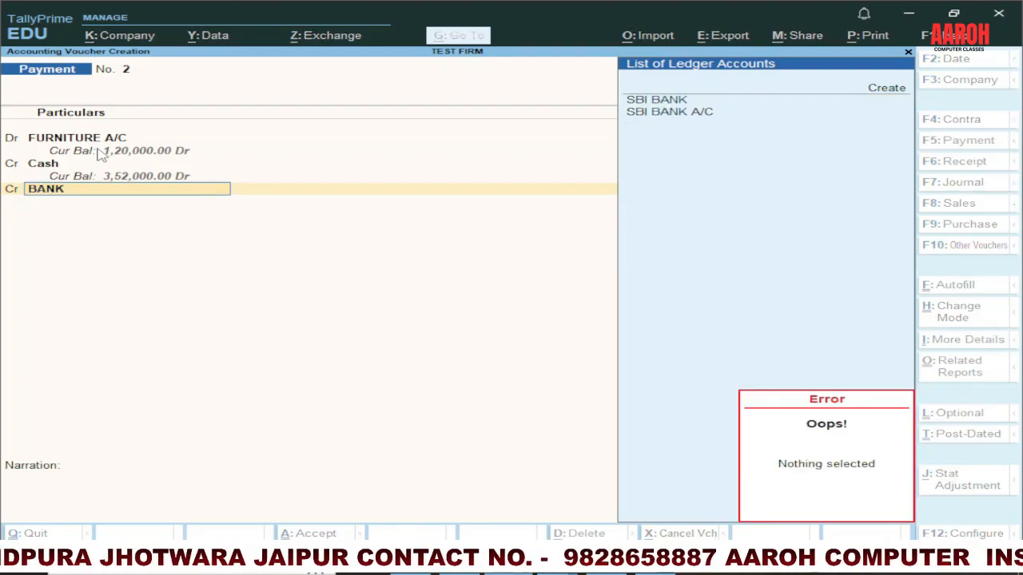
key("Down")
key("Return")
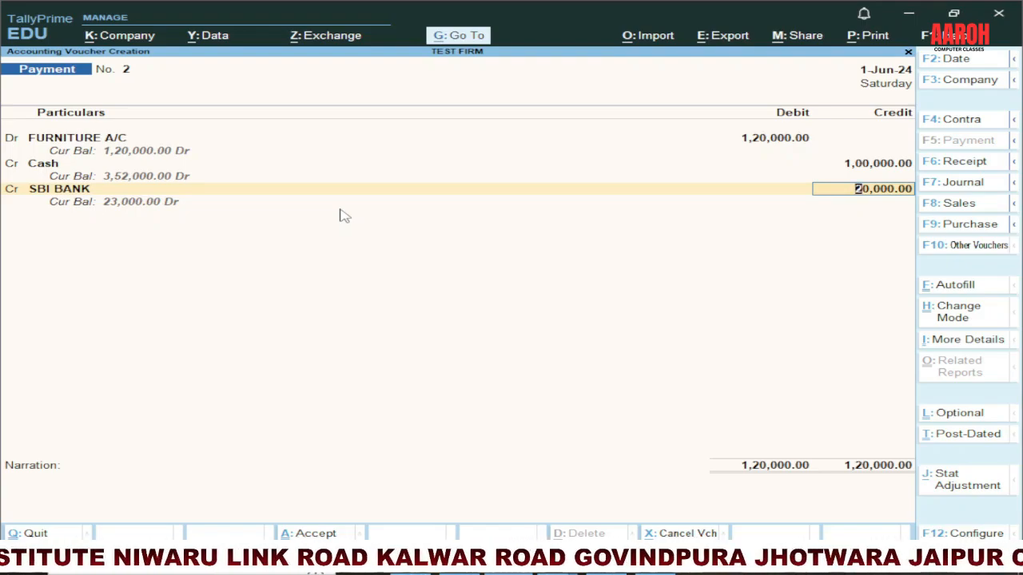
key("ctrl")
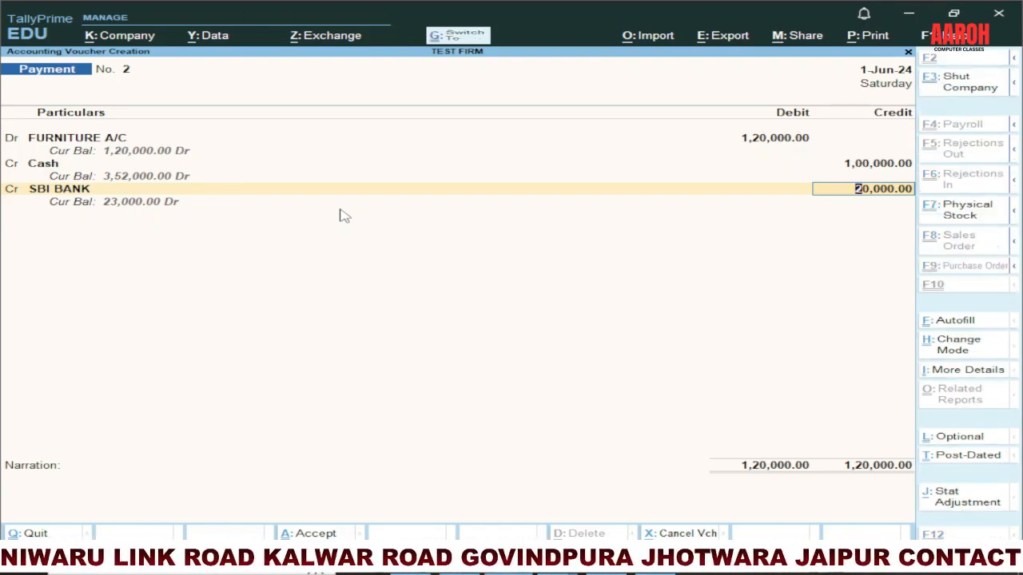
key("ctrl+a")
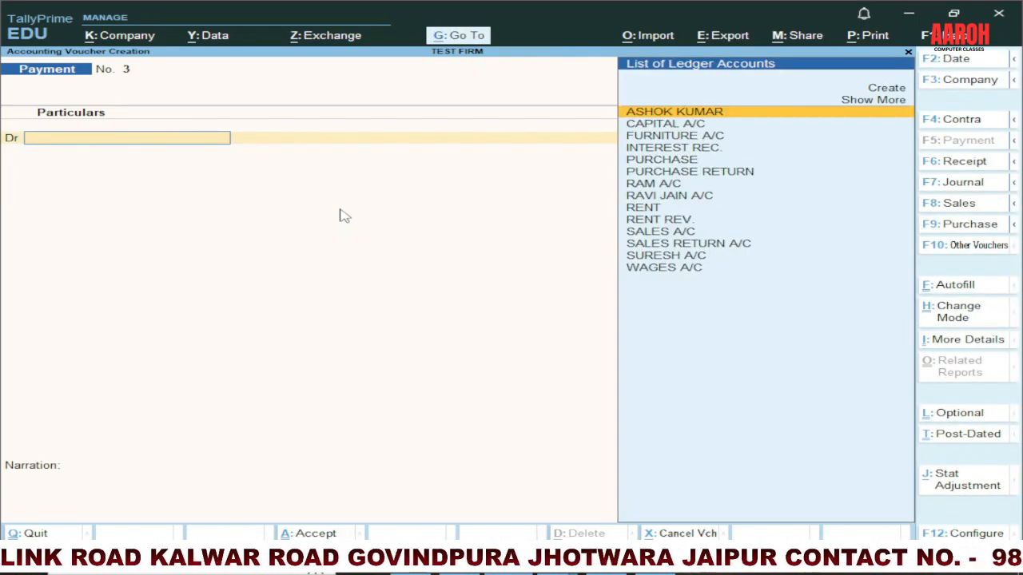
Step: Check the cash and bank entries on slide 3 in PowerPoint and switch to a Contra voucher in TallyPrime
key("alt+Tab")
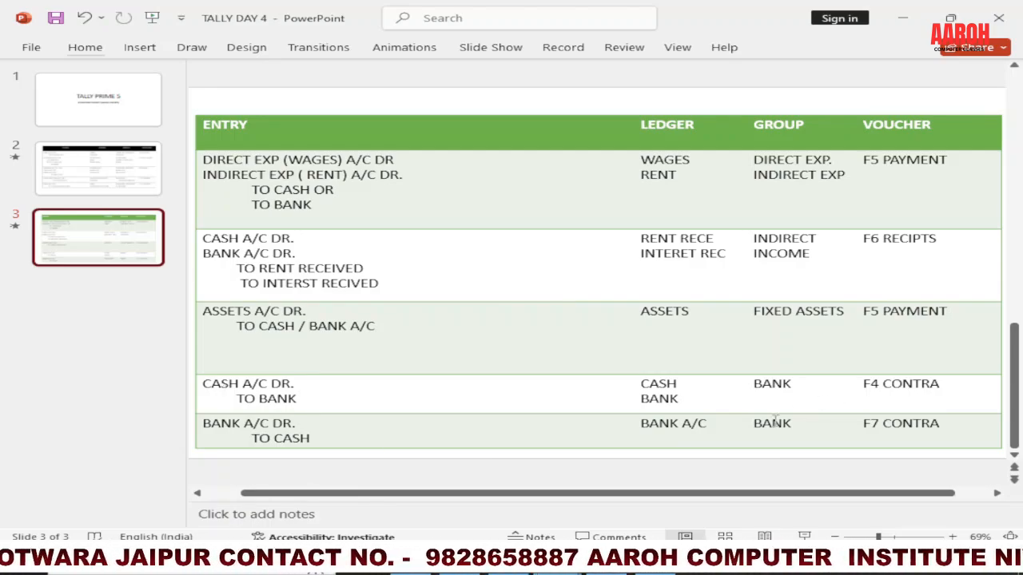
key("alt+Tab")
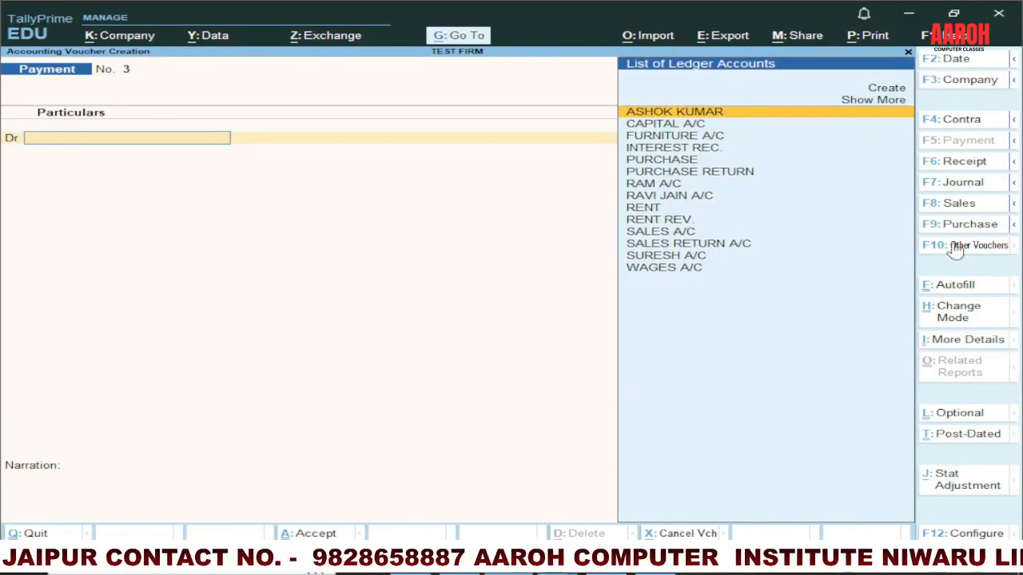
left_click(948, 126)
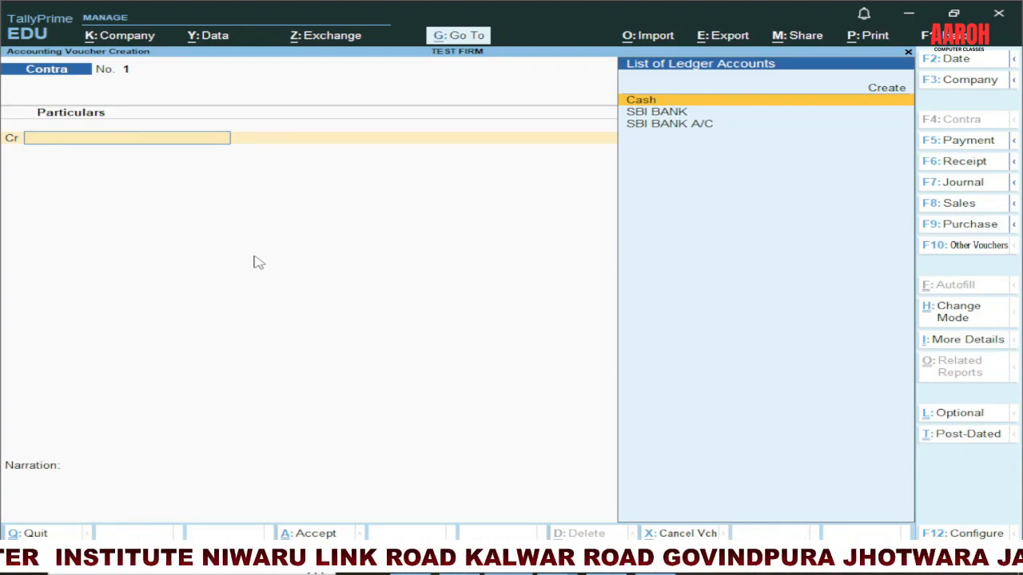
Step: Credit Cash with 3,00,000 and debit SBI BANK with the same amount in the contra voucher, accepting the Cash bank allocation
key("Return")
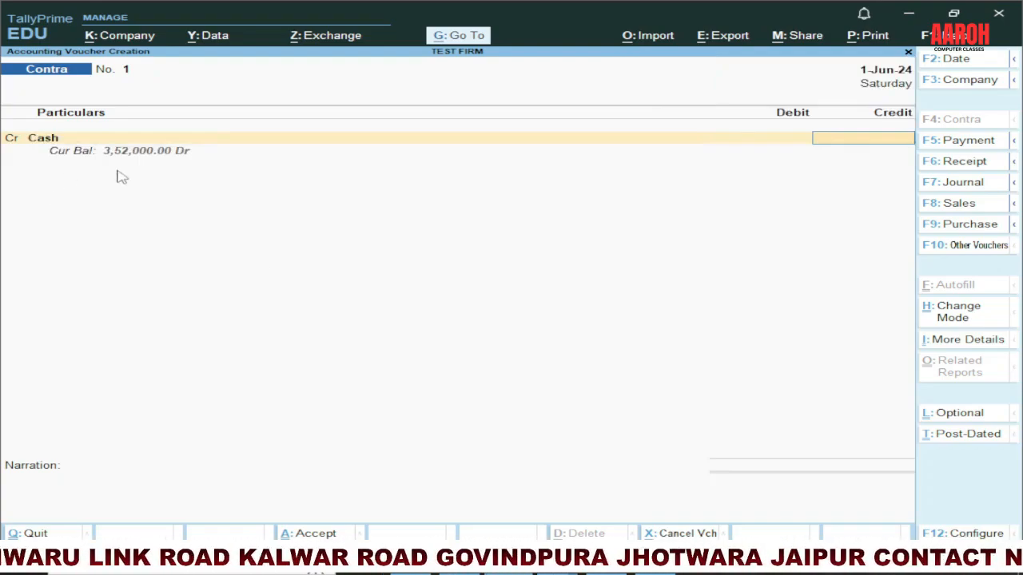
type("300000")
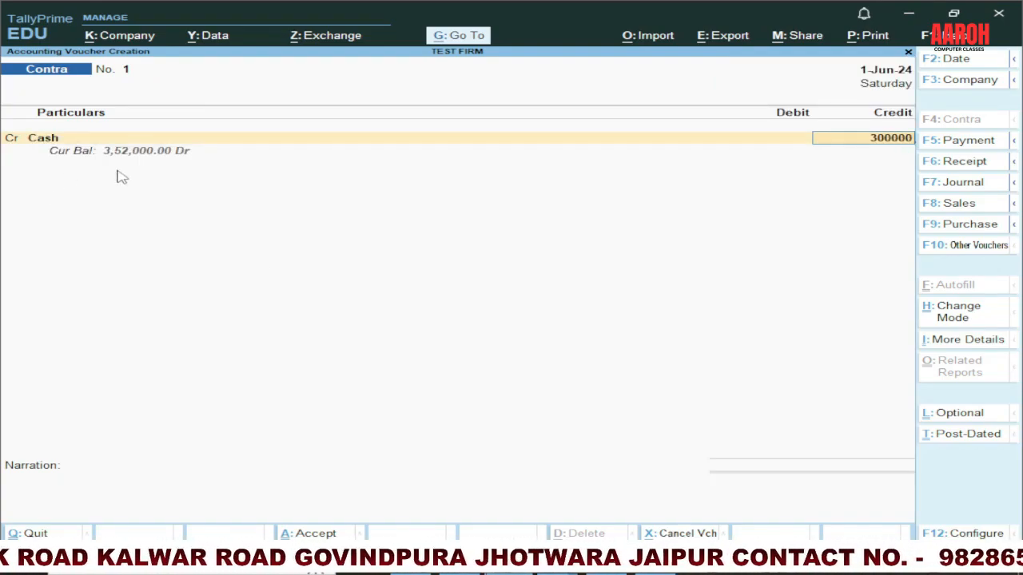
key("Return")
type("S")
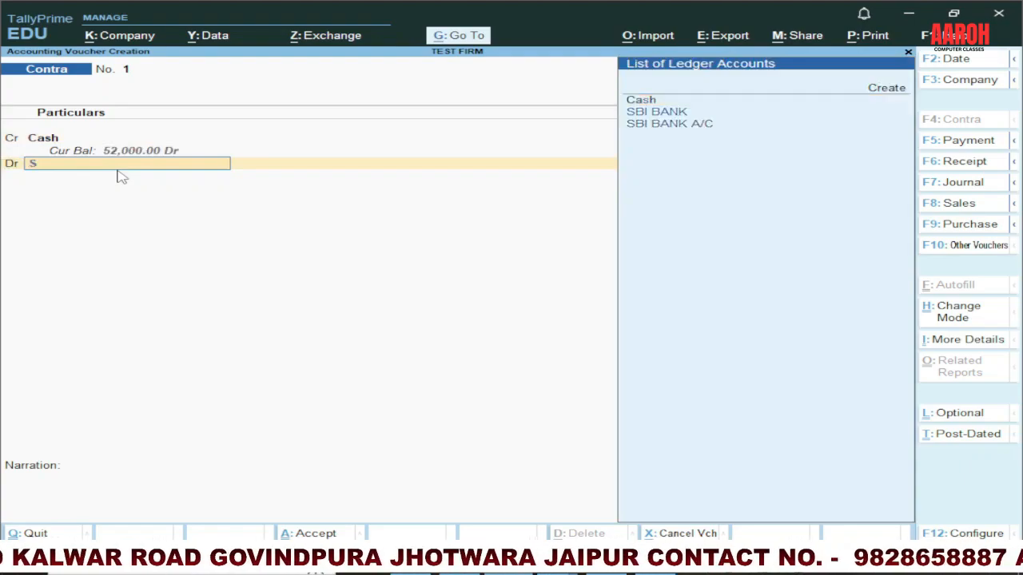
type("BI")
key("Return")
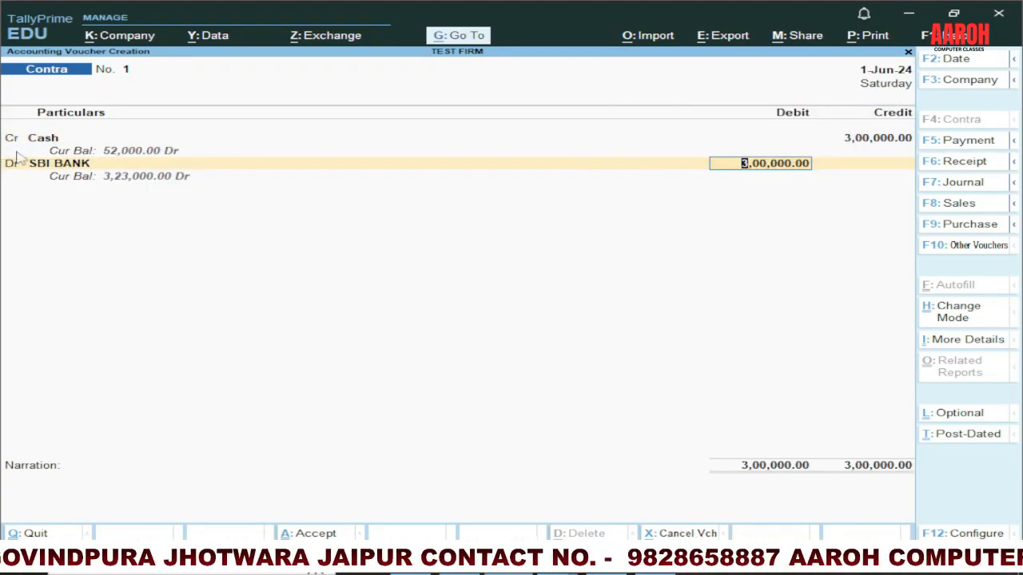
key("Return")
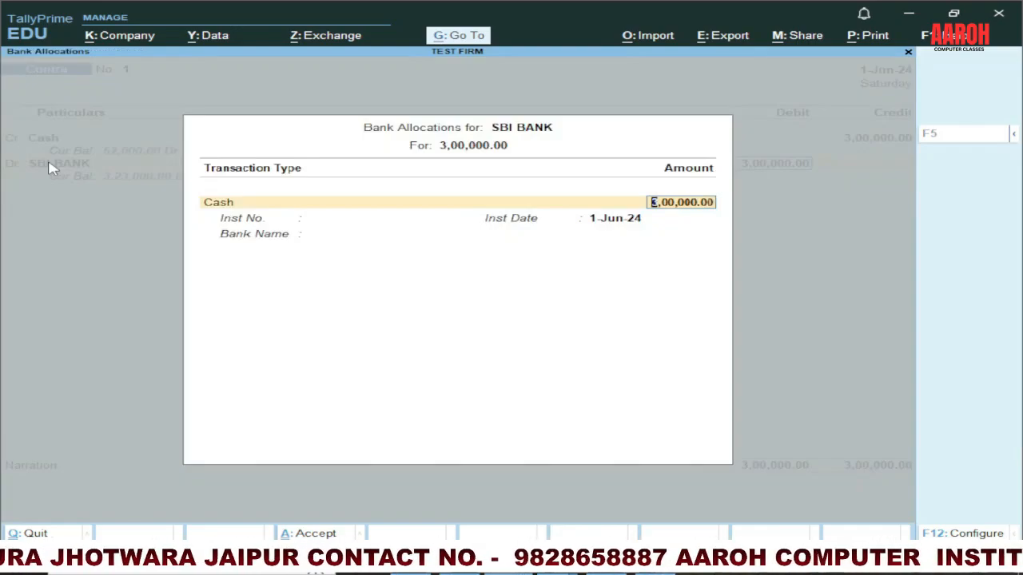
key("Return")
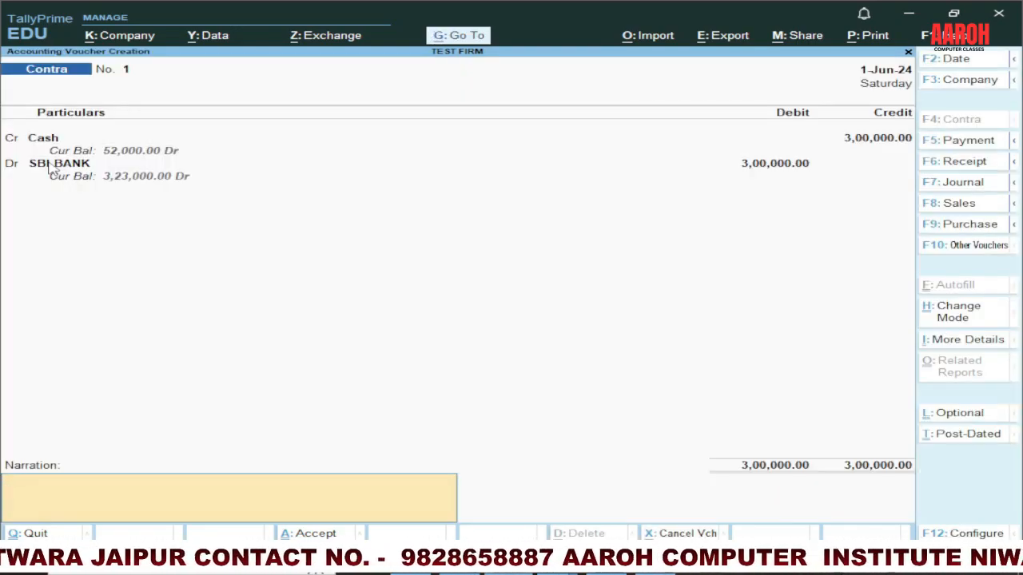
Step: Enter the narration CASH DEPOSIT INTO BANK and save the cash deposit contra voucher
type("CASH DE")
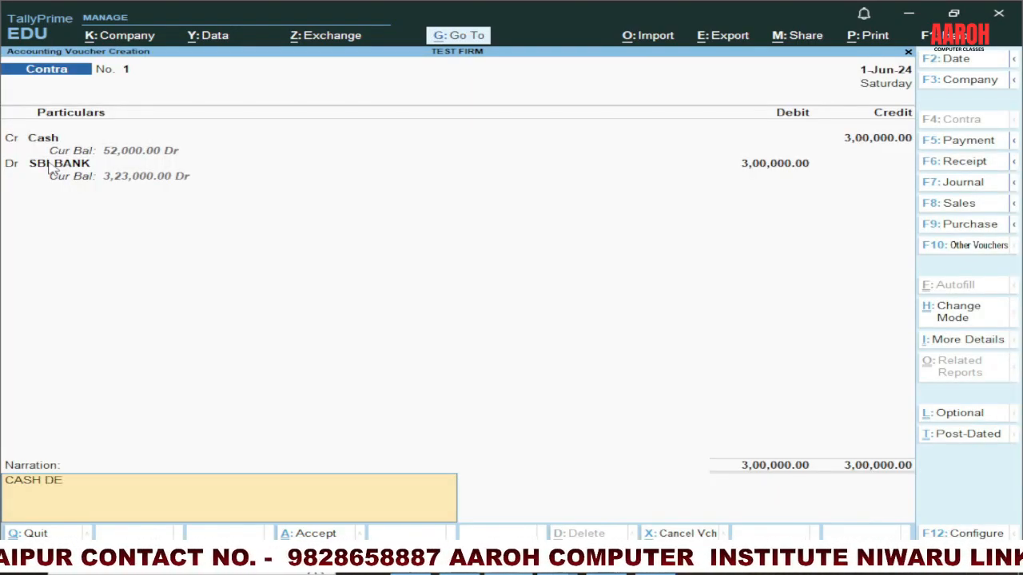
type("POSI")
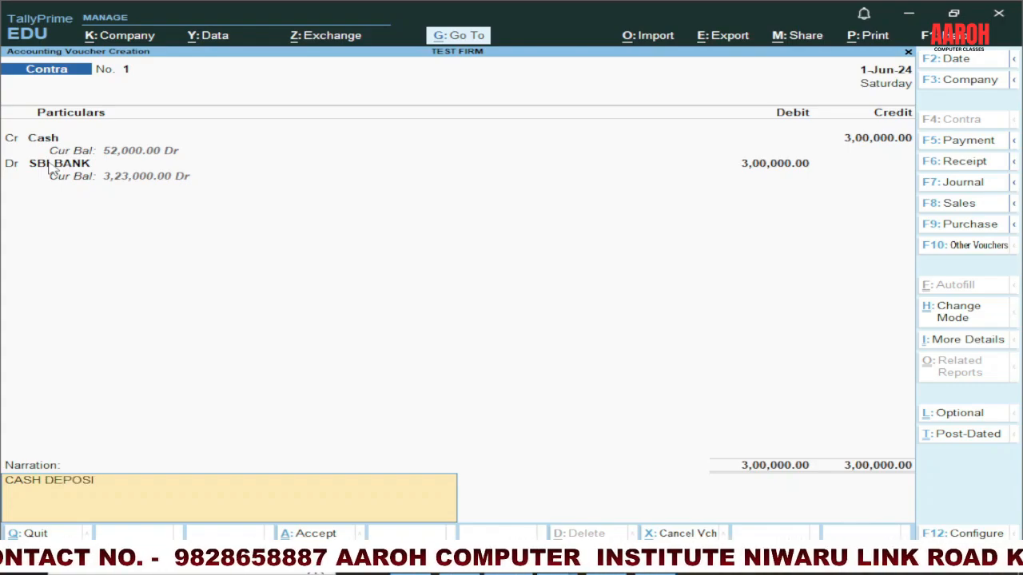
type("T INTO BANK")
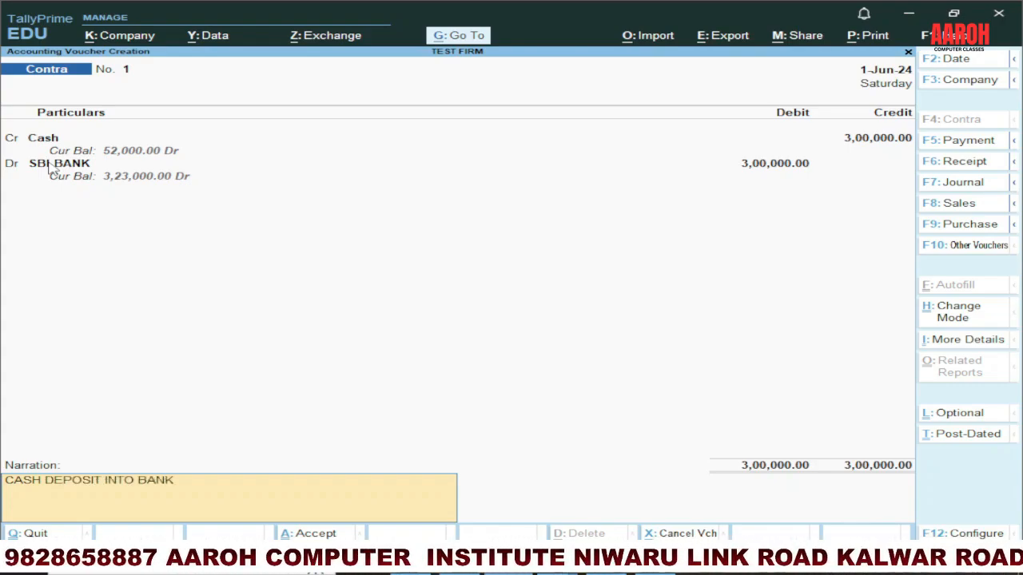
key("Return")
key("Return")
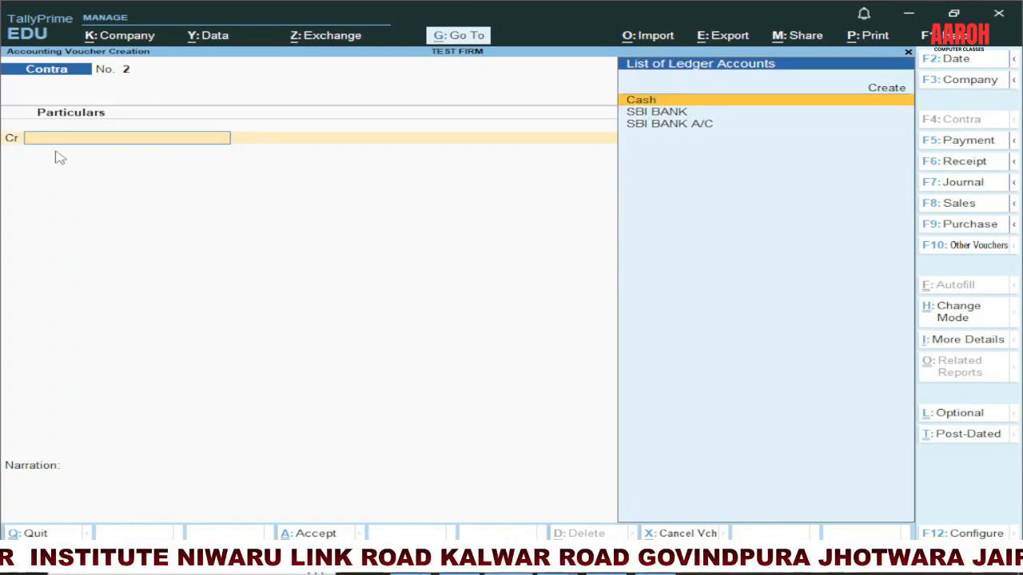
Step: Credit SBI BANK with 2,50,000 in contra voucher No. 2 and accept its Cheque bank allocation
key("Down")
key("Return")
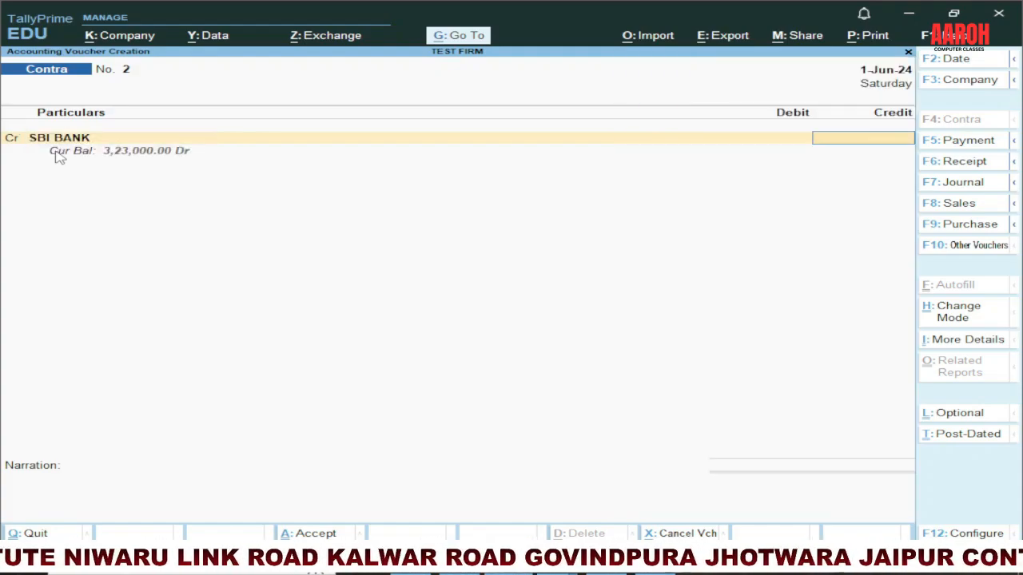
type("250000")
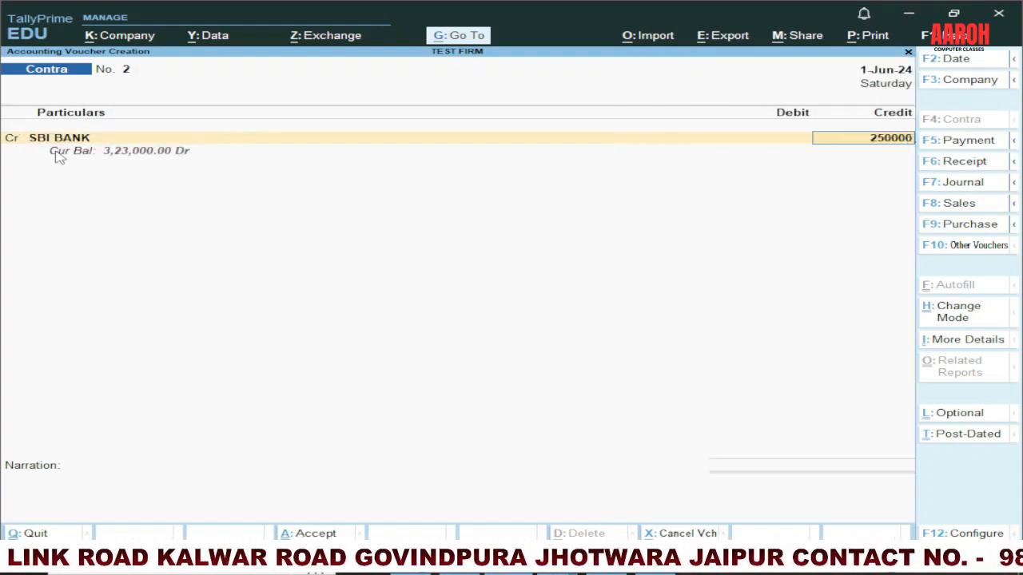
key("Return")
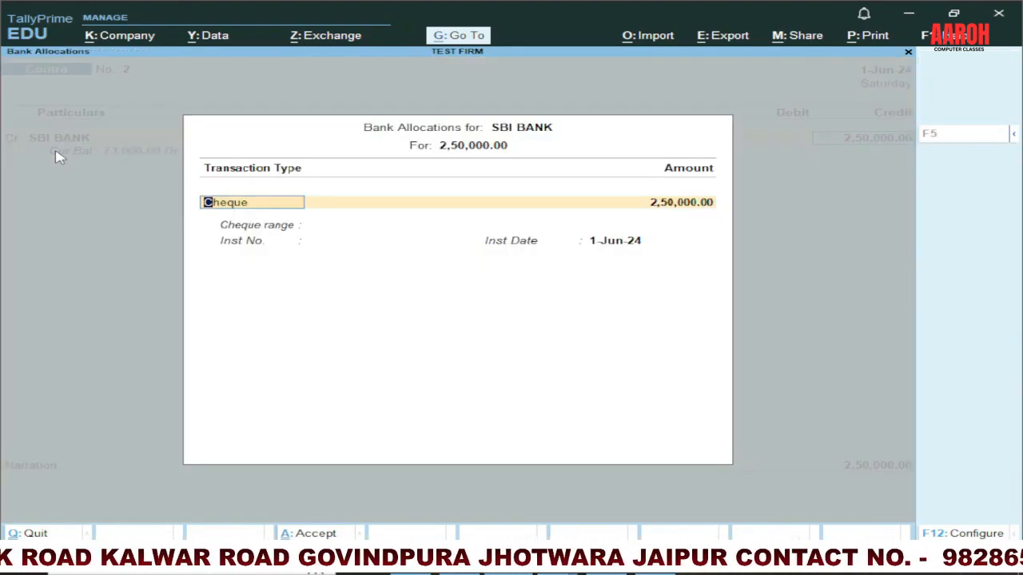
key("ctrl+a")
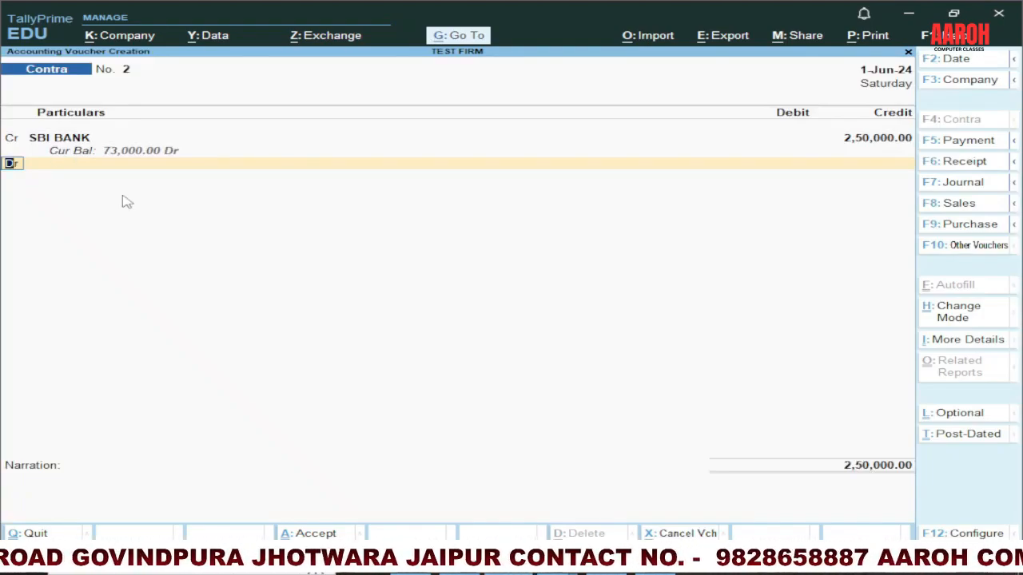
Step: Debit Cash with 2,50,000 and save the bank withdrawal contra voucher without a narration
key("Return")
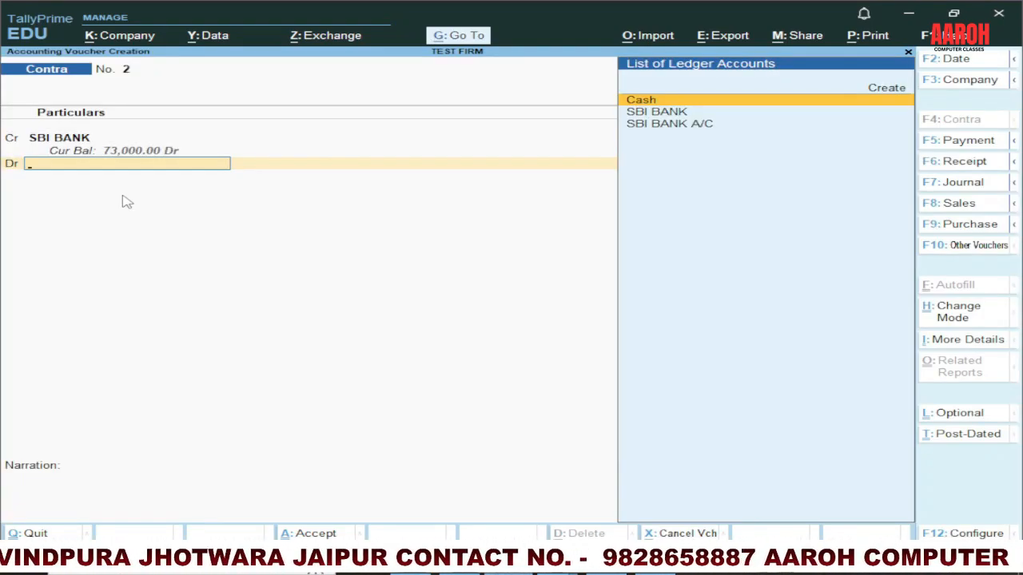
type("CASH")
key("Return")
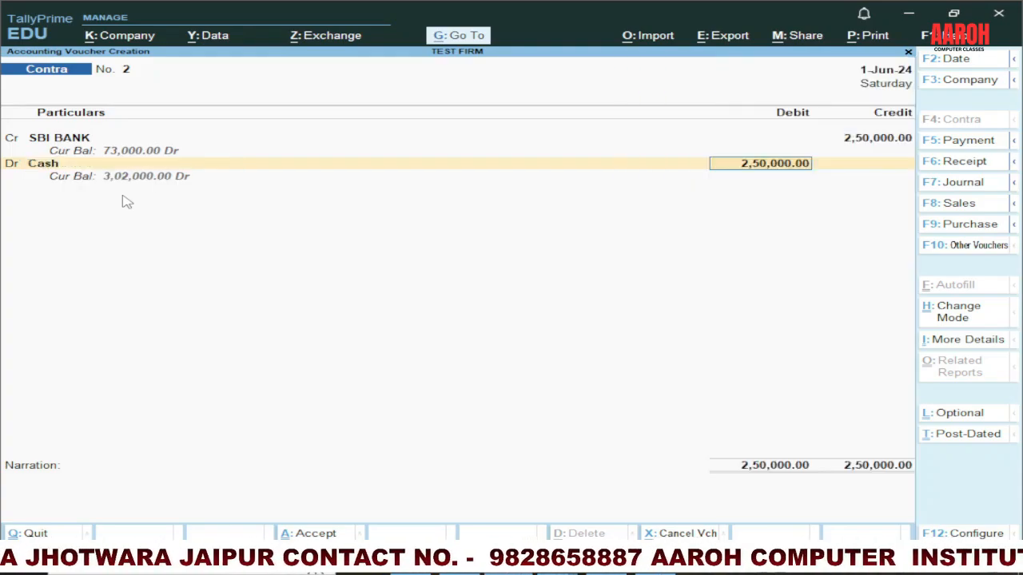
key("Return")
key("Return")
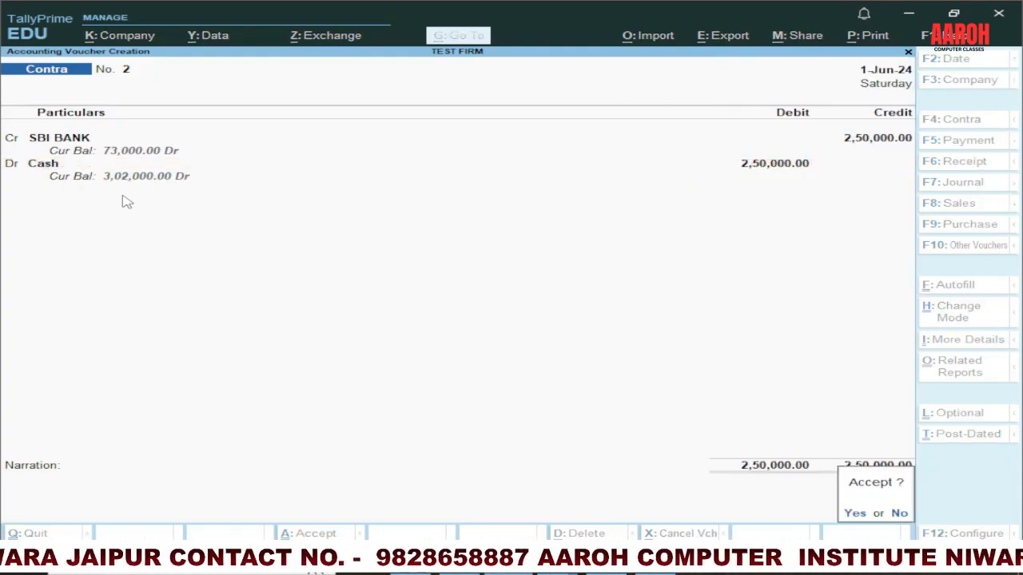
key("Return")
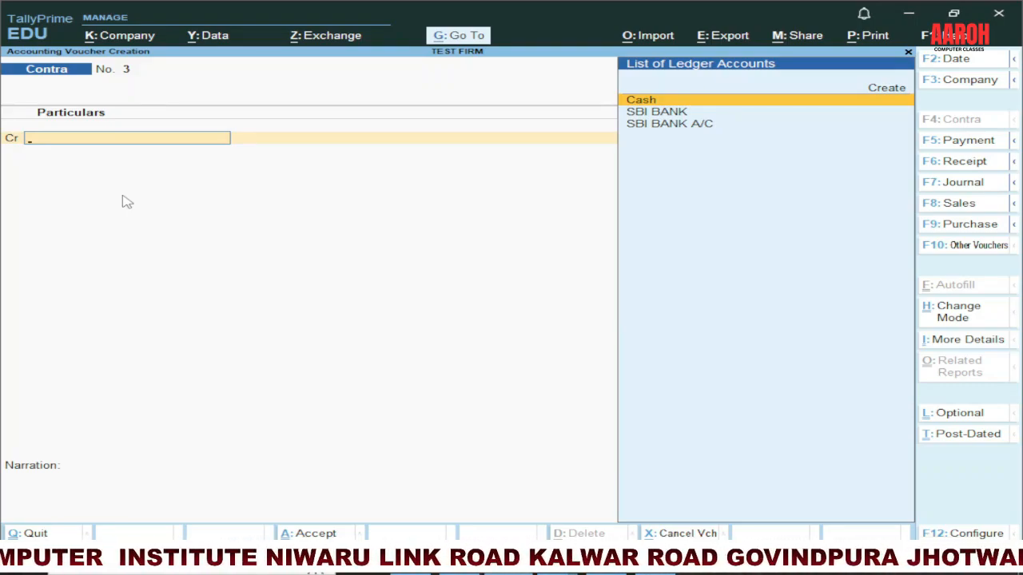
Step: Create a ledger named ICICI BANK under Bank Accounts from the credit line of contra voucher No. 3
left_click(888, 89)
left_click(890, 90)
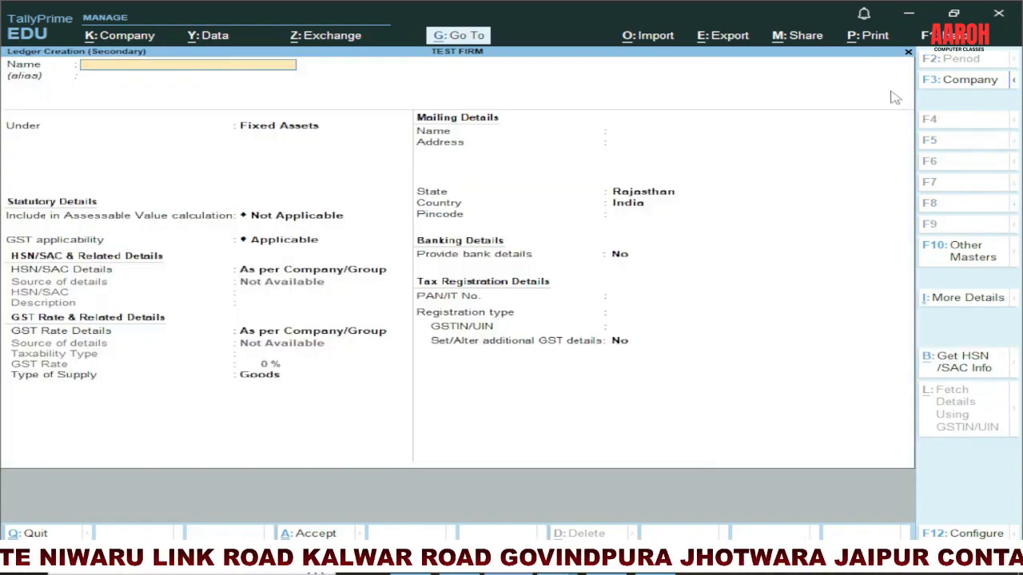
type("ICICI BANK")
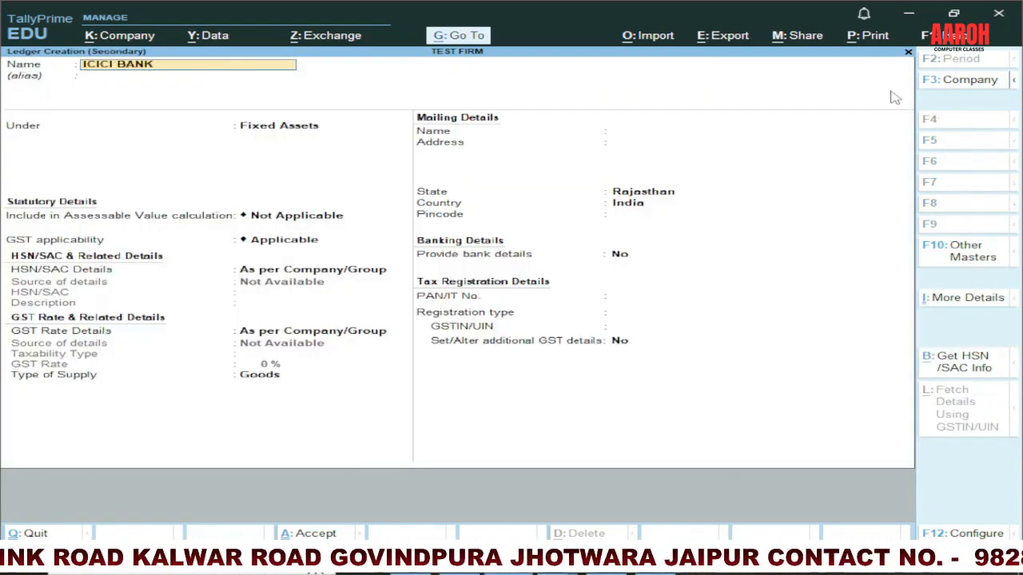
key("Return")
key("Return")
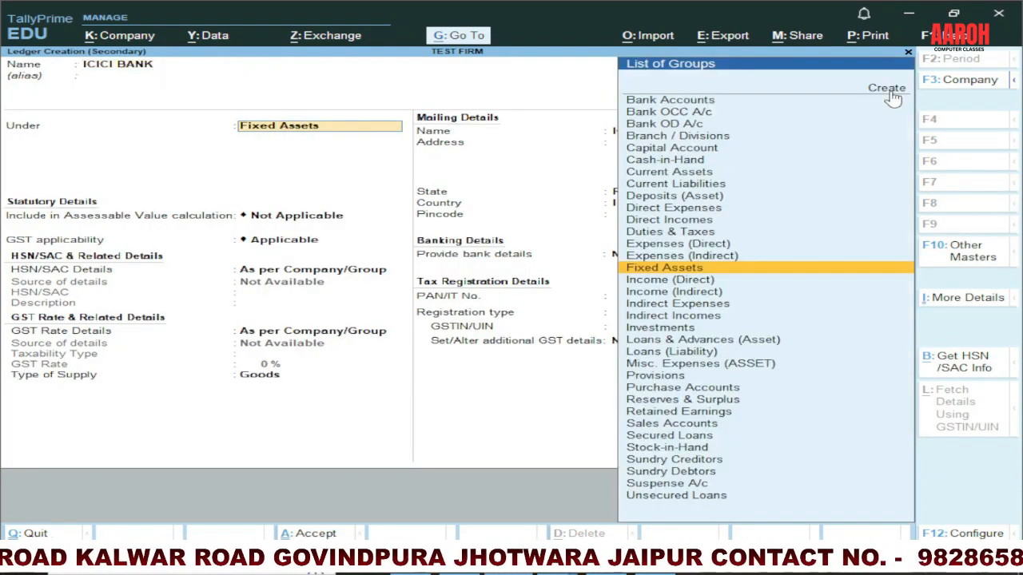
type("BA")
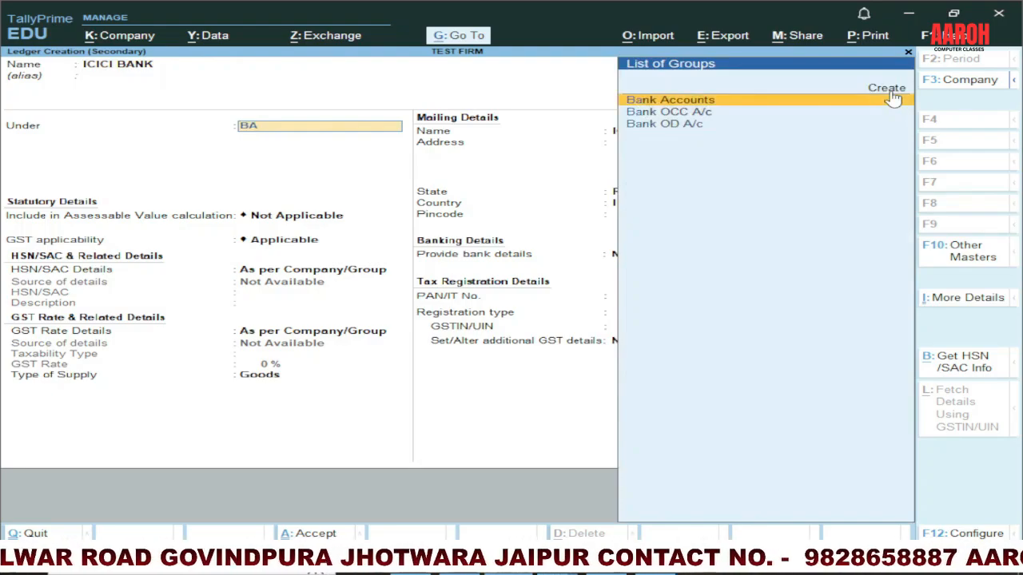
left_click(894, 97)
key("ctrl+a")
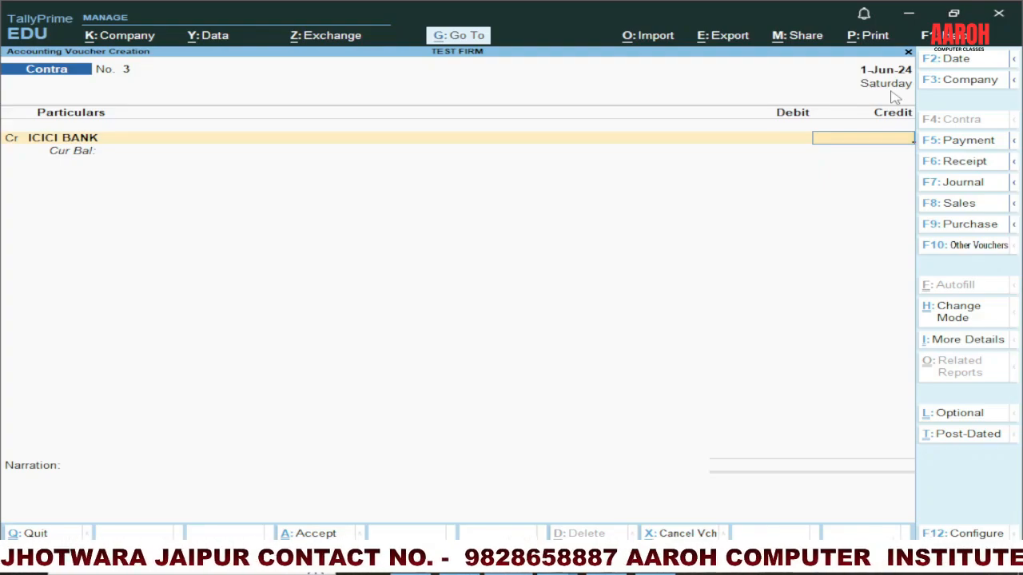
Step: Replace the credited ledger with SBI BANK, credit it with 75,000, and accept the Cheque bank allocation
key("BackSpace")
type("SB")
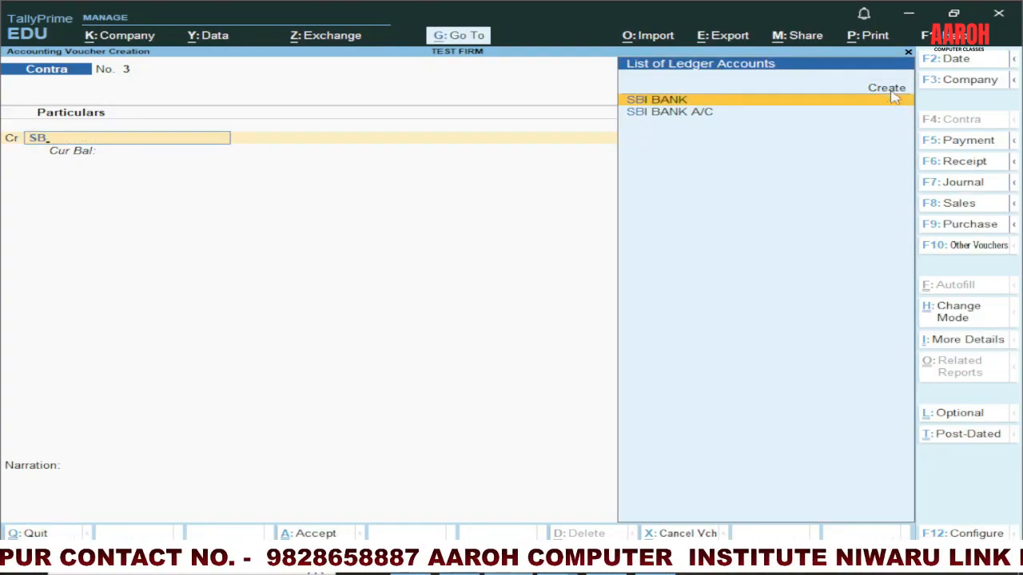
key("Return")
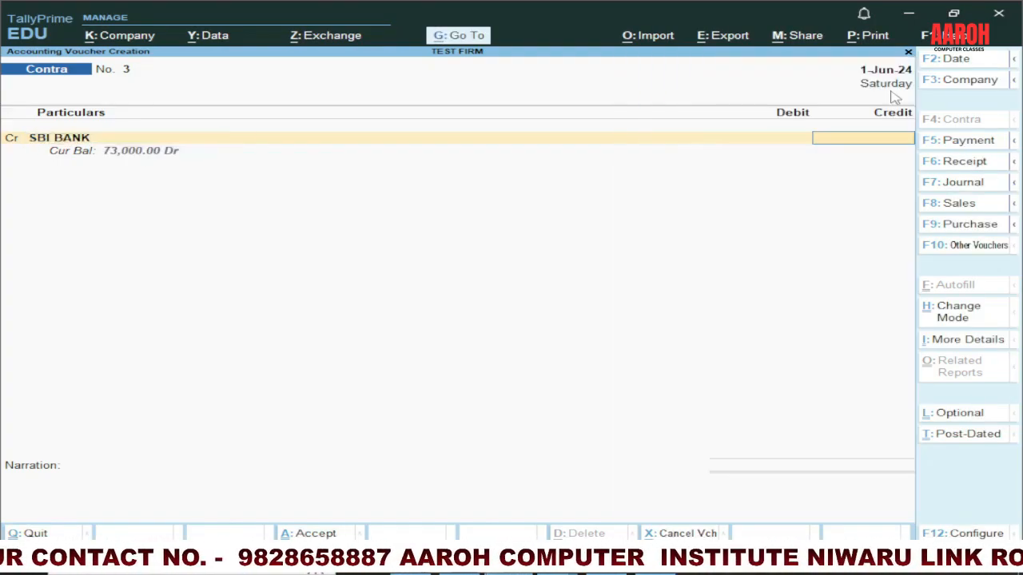
type("75000")
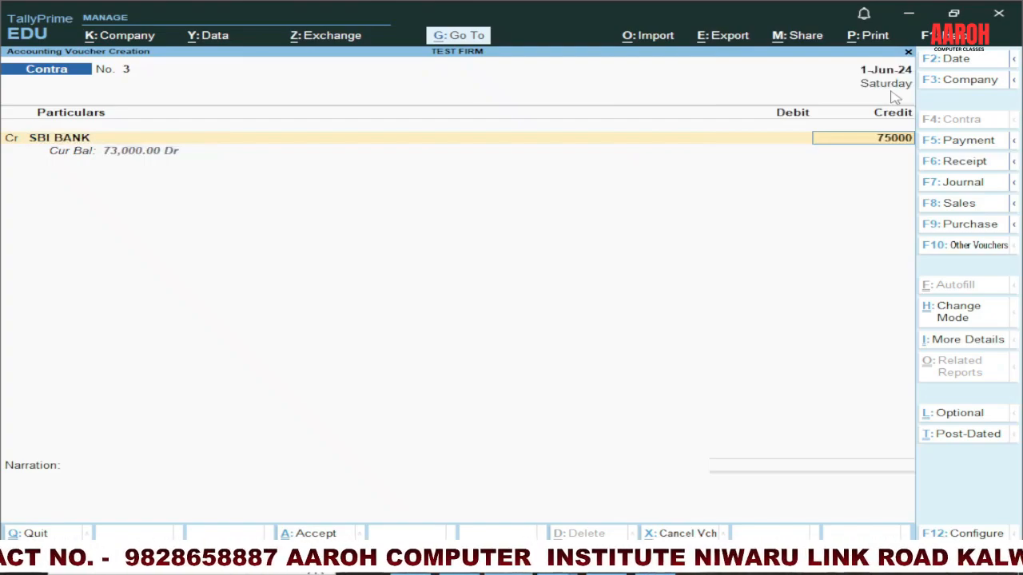
key("Return")
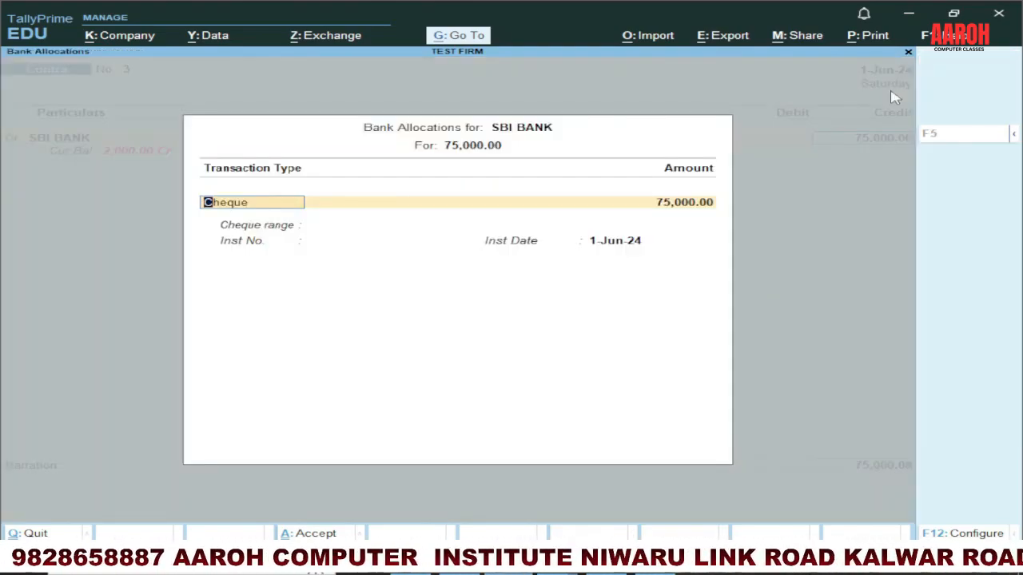
key("ctrl+a")
Step: Debit ICICI BANK with 75,000 in the contra voucher and accept its Cheque/DD bank allocation
key("Return")
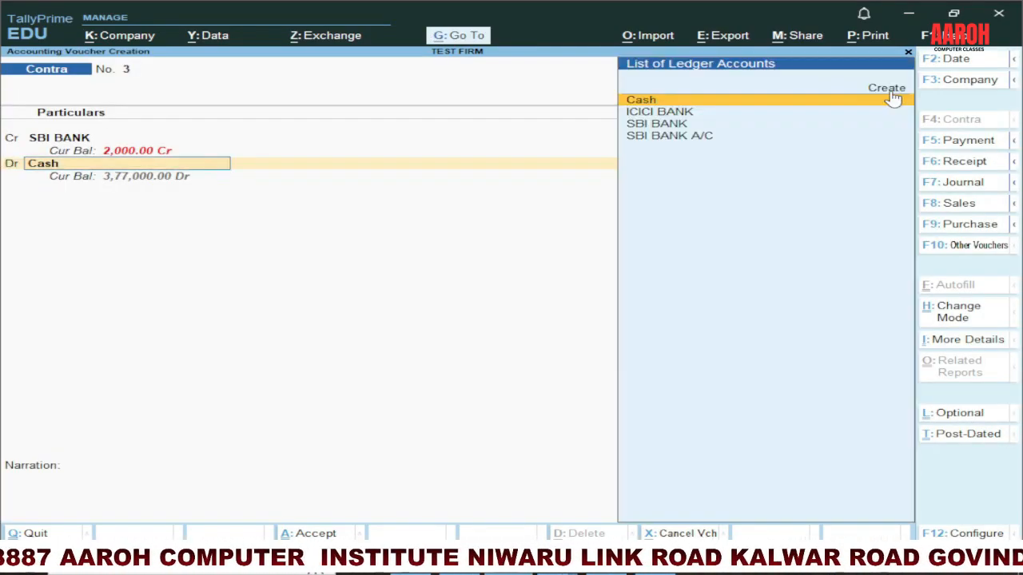
key("Down")
key("Return")
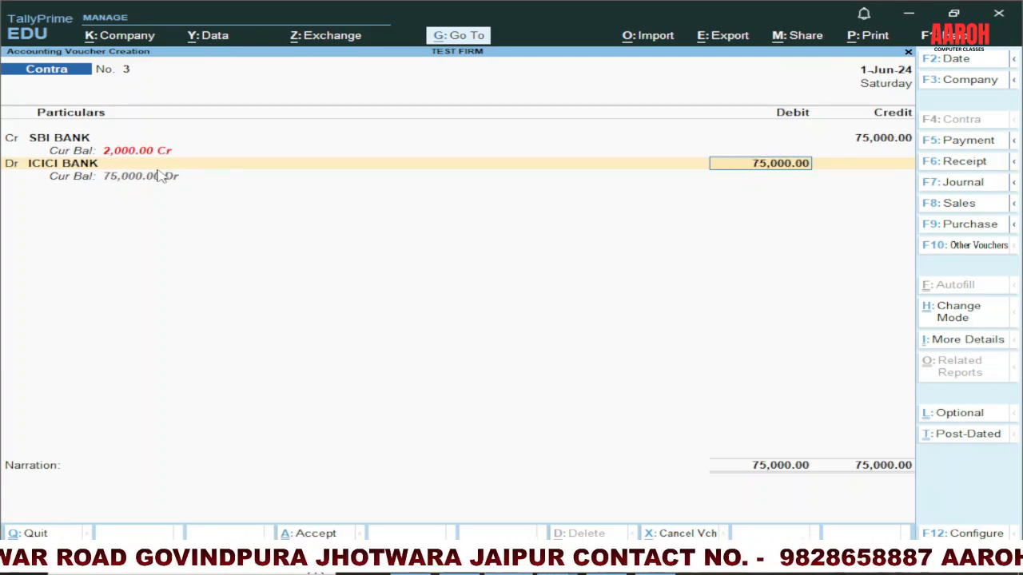
key("Return")
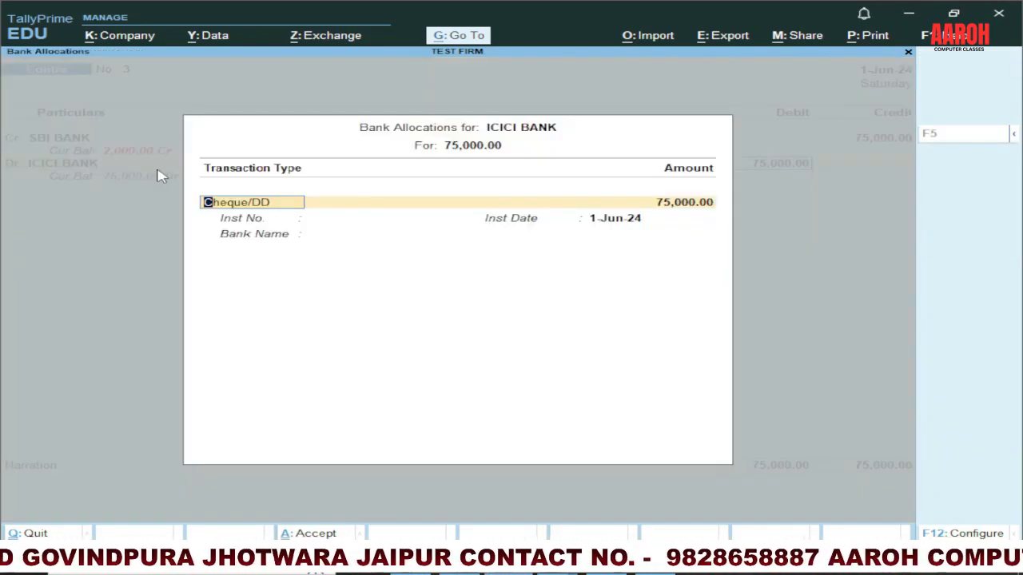
key("ctrl+a")
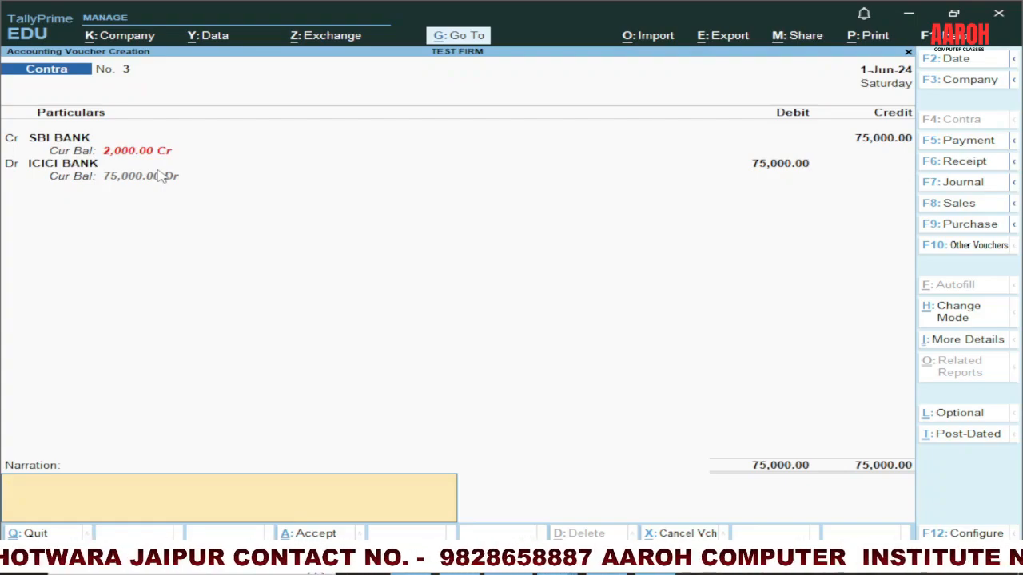
Step: Switch to PowerPoint and review the entry, ledger, group and voucher tables on slides 2 and 3
key("alt+Tab")
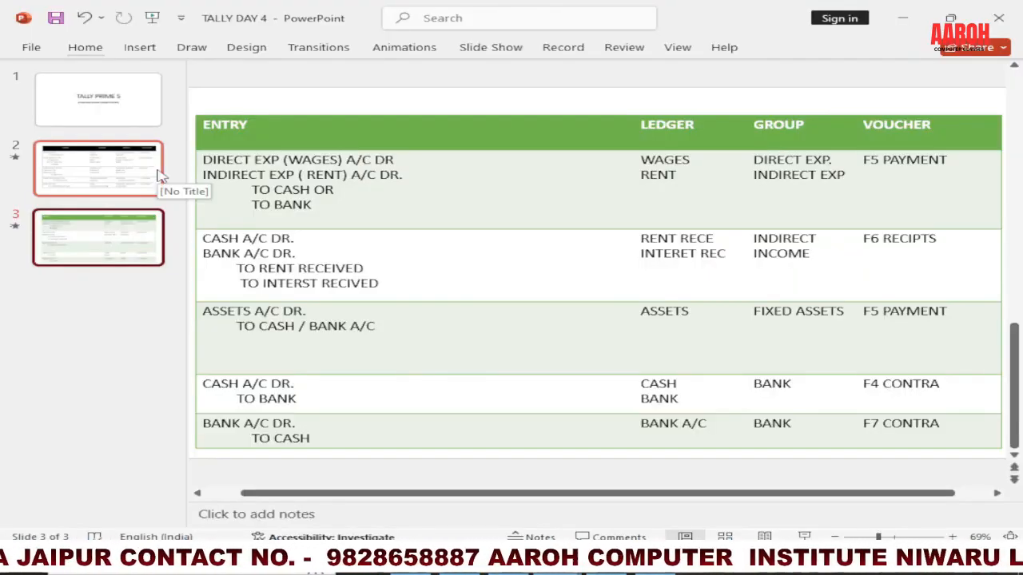
left_click(160, 174)
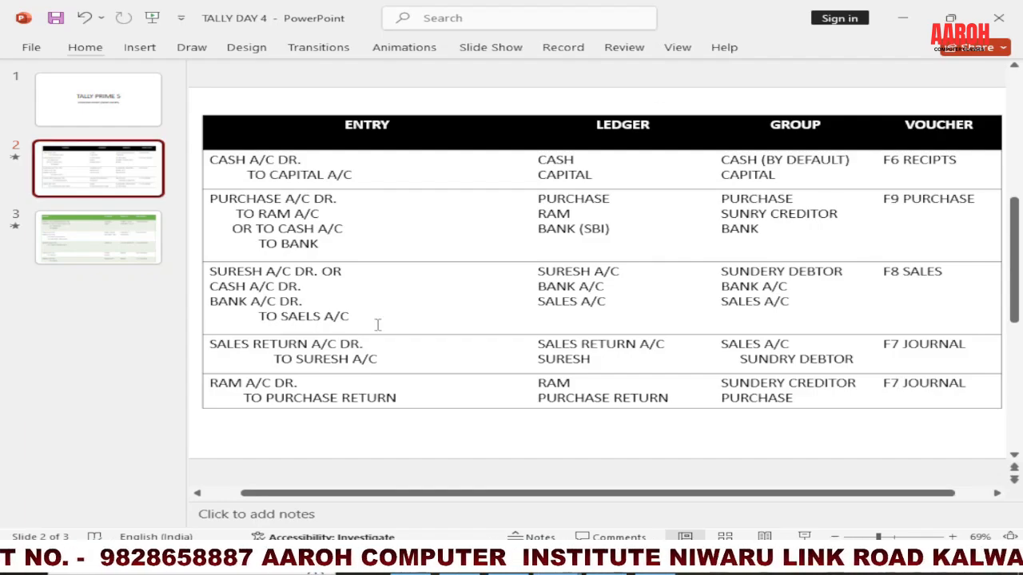
left_click(94, 248)
left_click(120, 175)
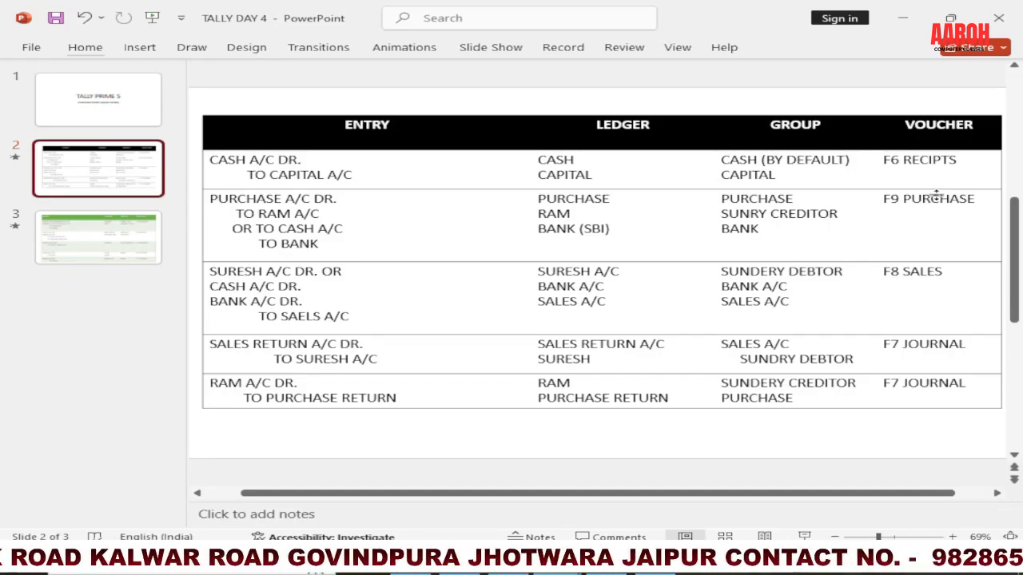
left_click(663, 572)
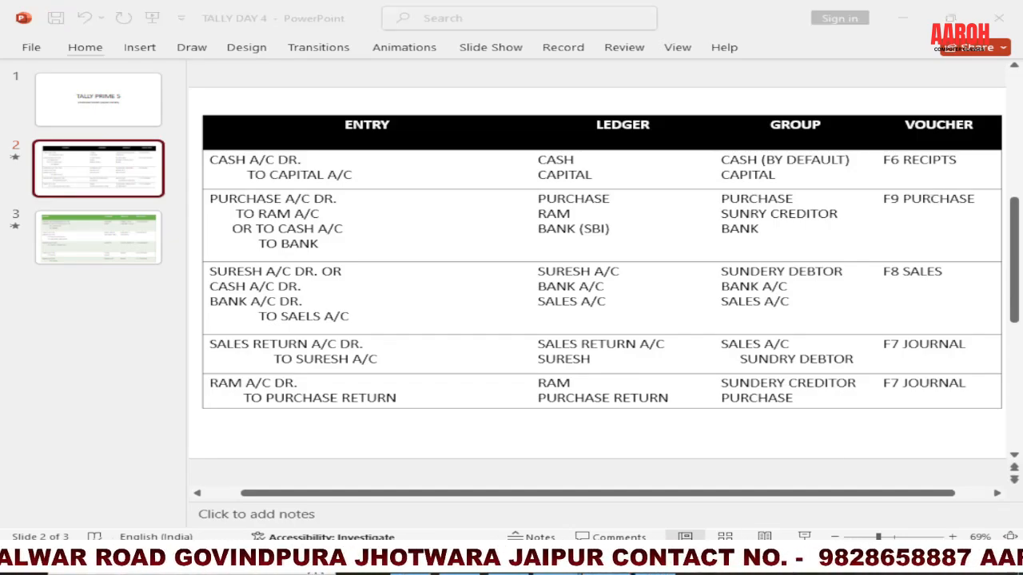